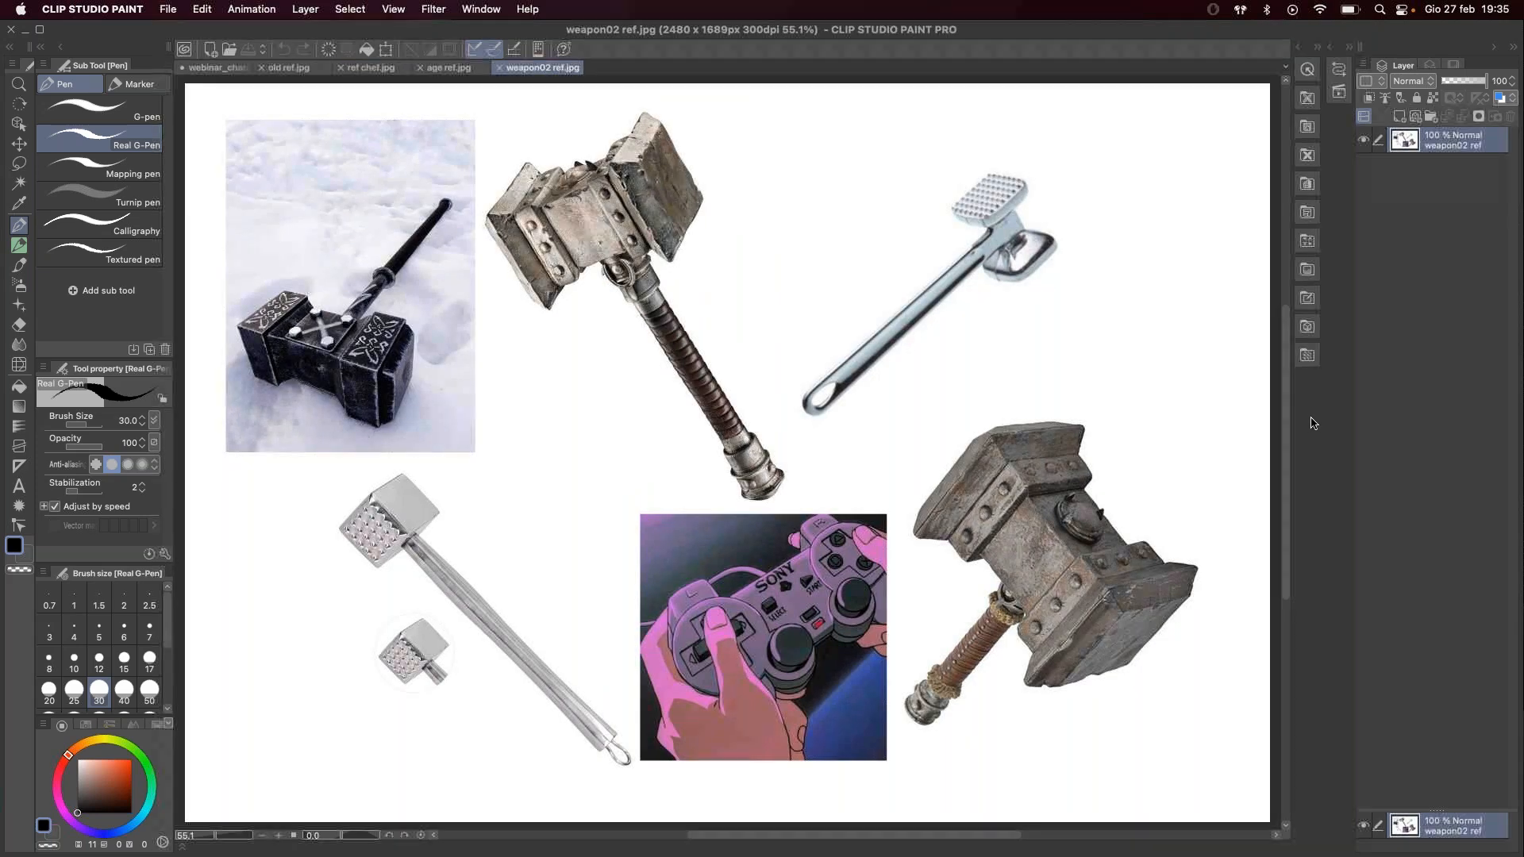
Step: Look through the age and old reference images, return to the webinar_chara_ENG document and select Layer 9
click(449, 69)
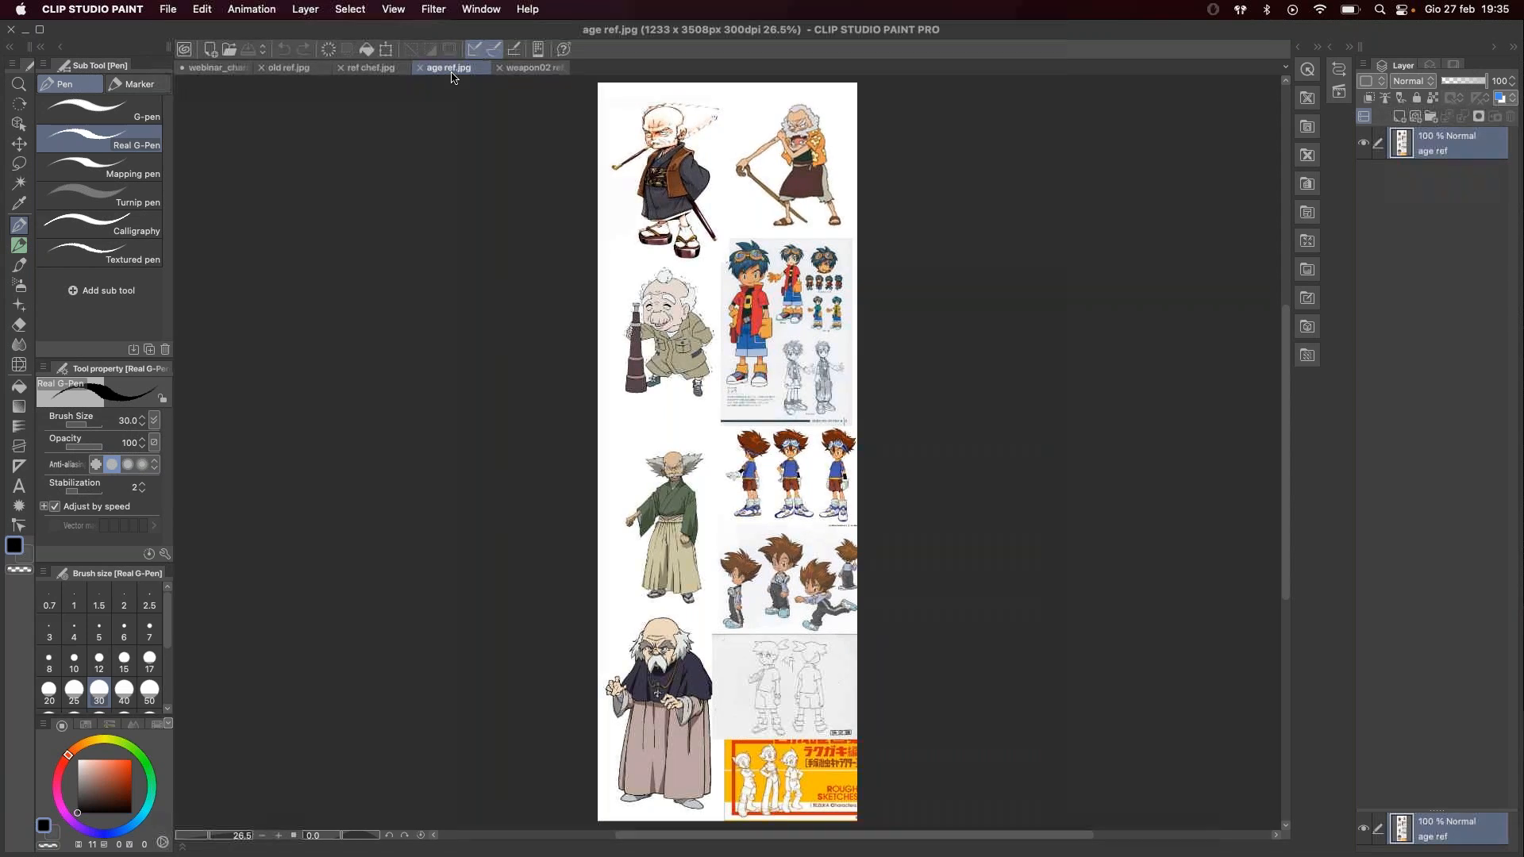
click(288, 68)
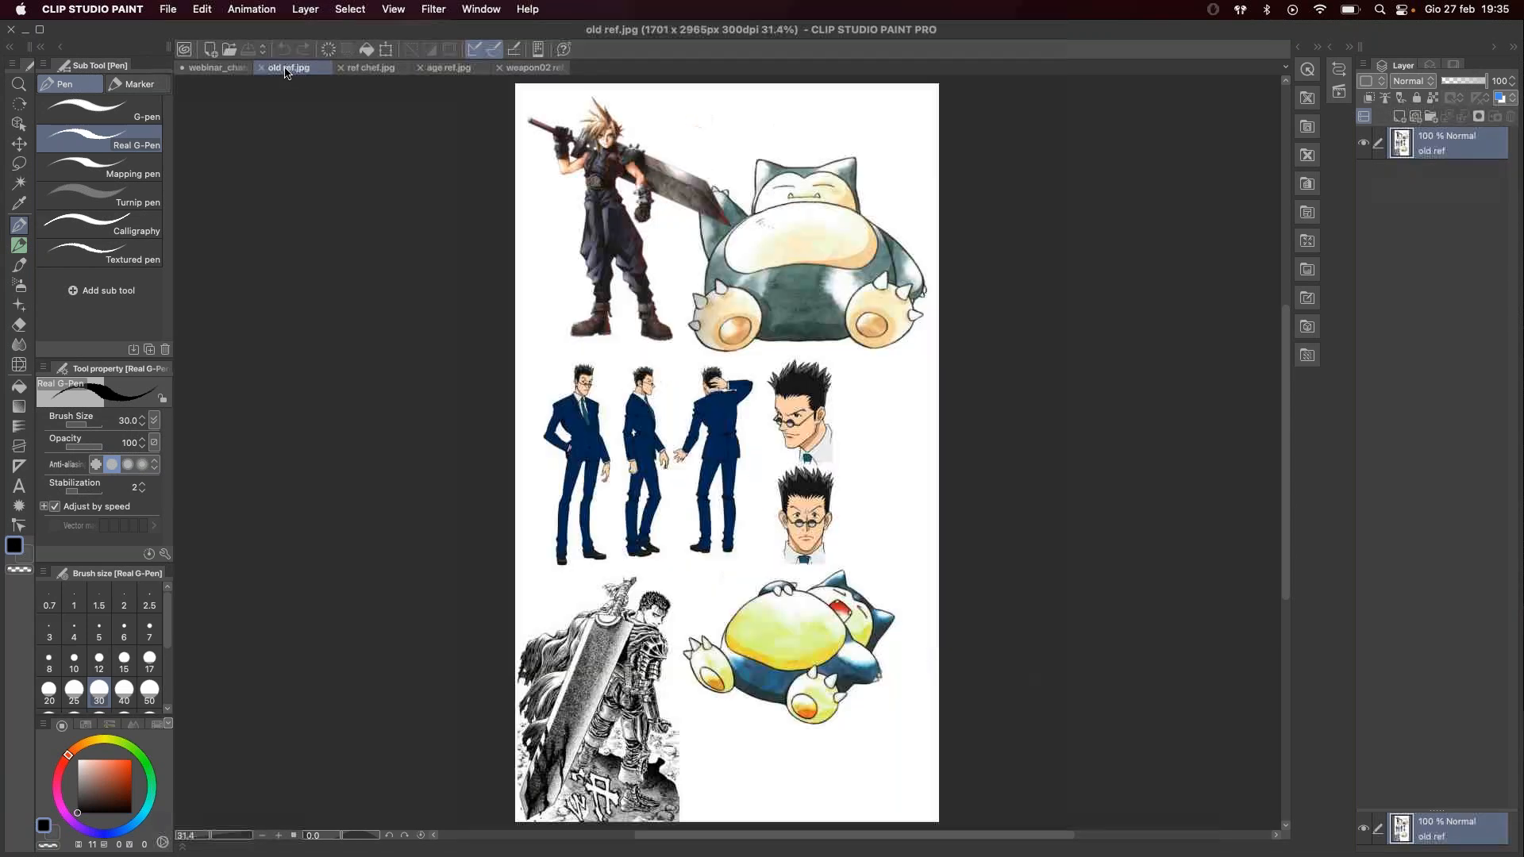
click(216, 68)
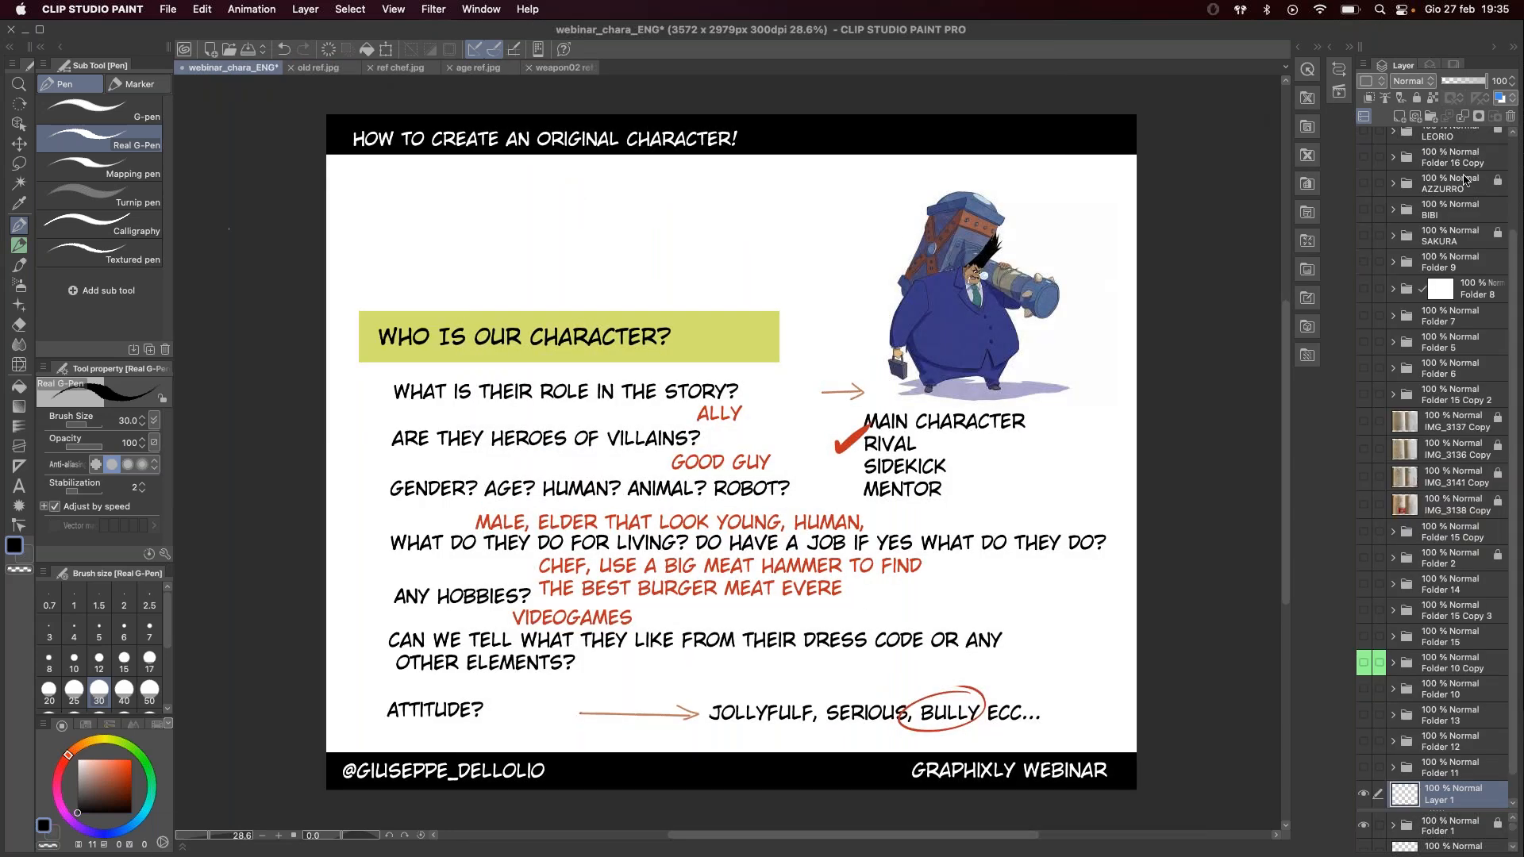
scroll(1377, 190, up, 5)
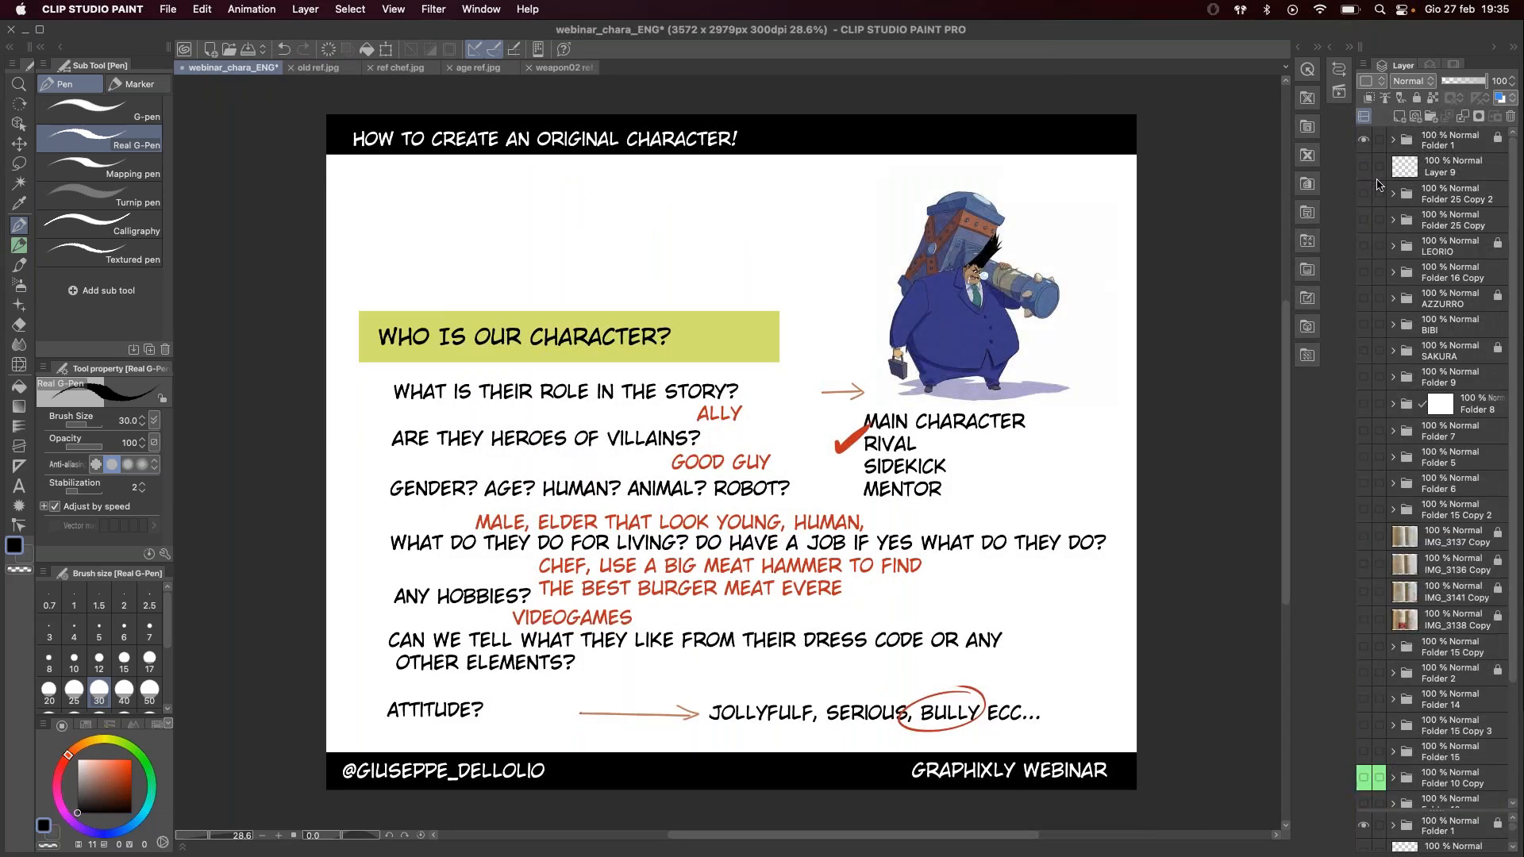
click(1426, 166)
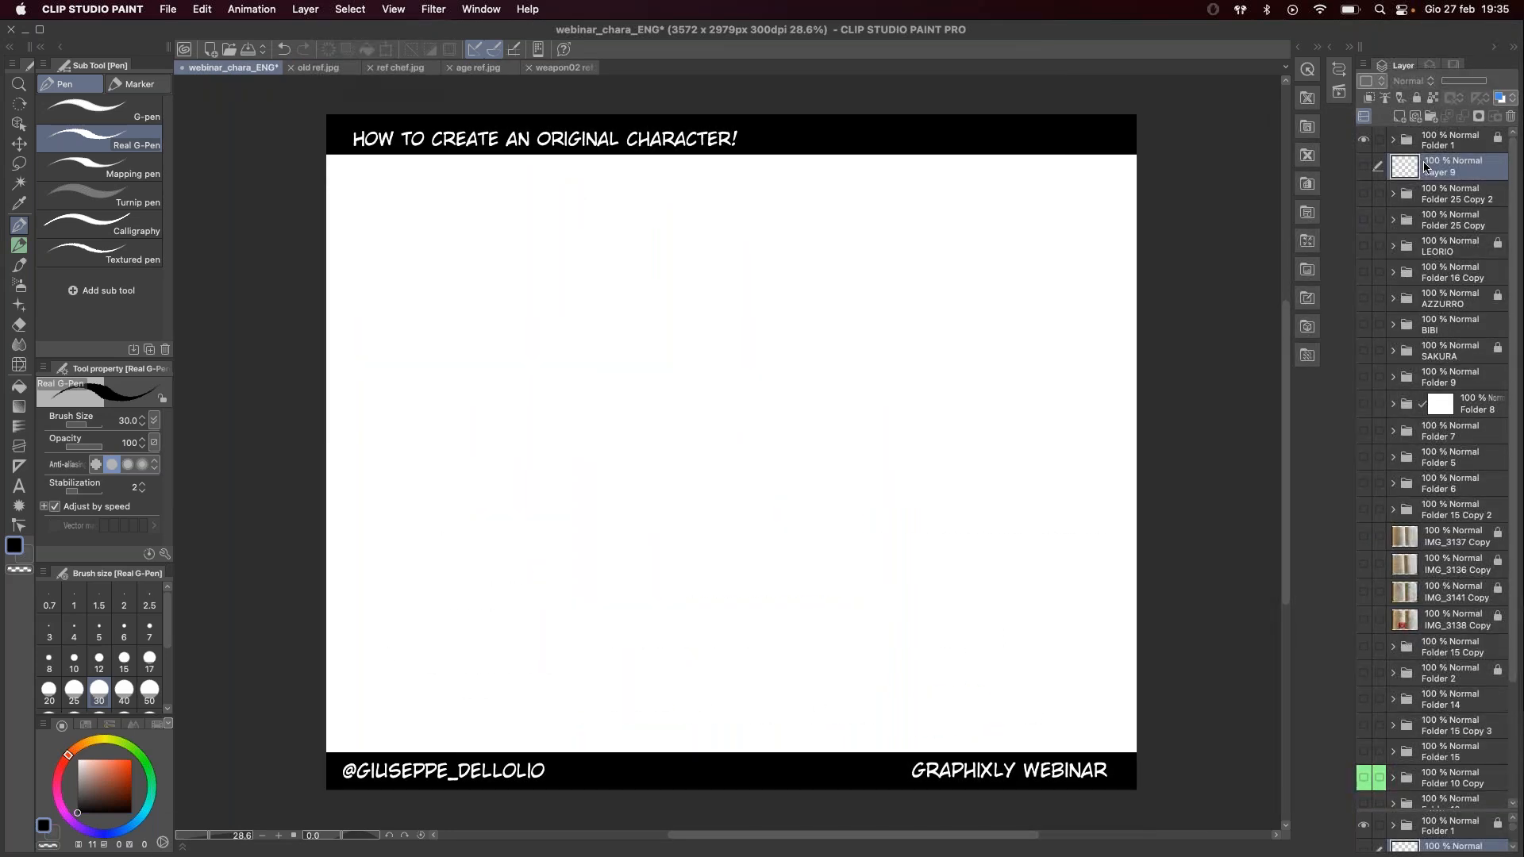
Step: Float old ref.jpg in its own narrow window and place it over the canvas's left side
click(322, 69)
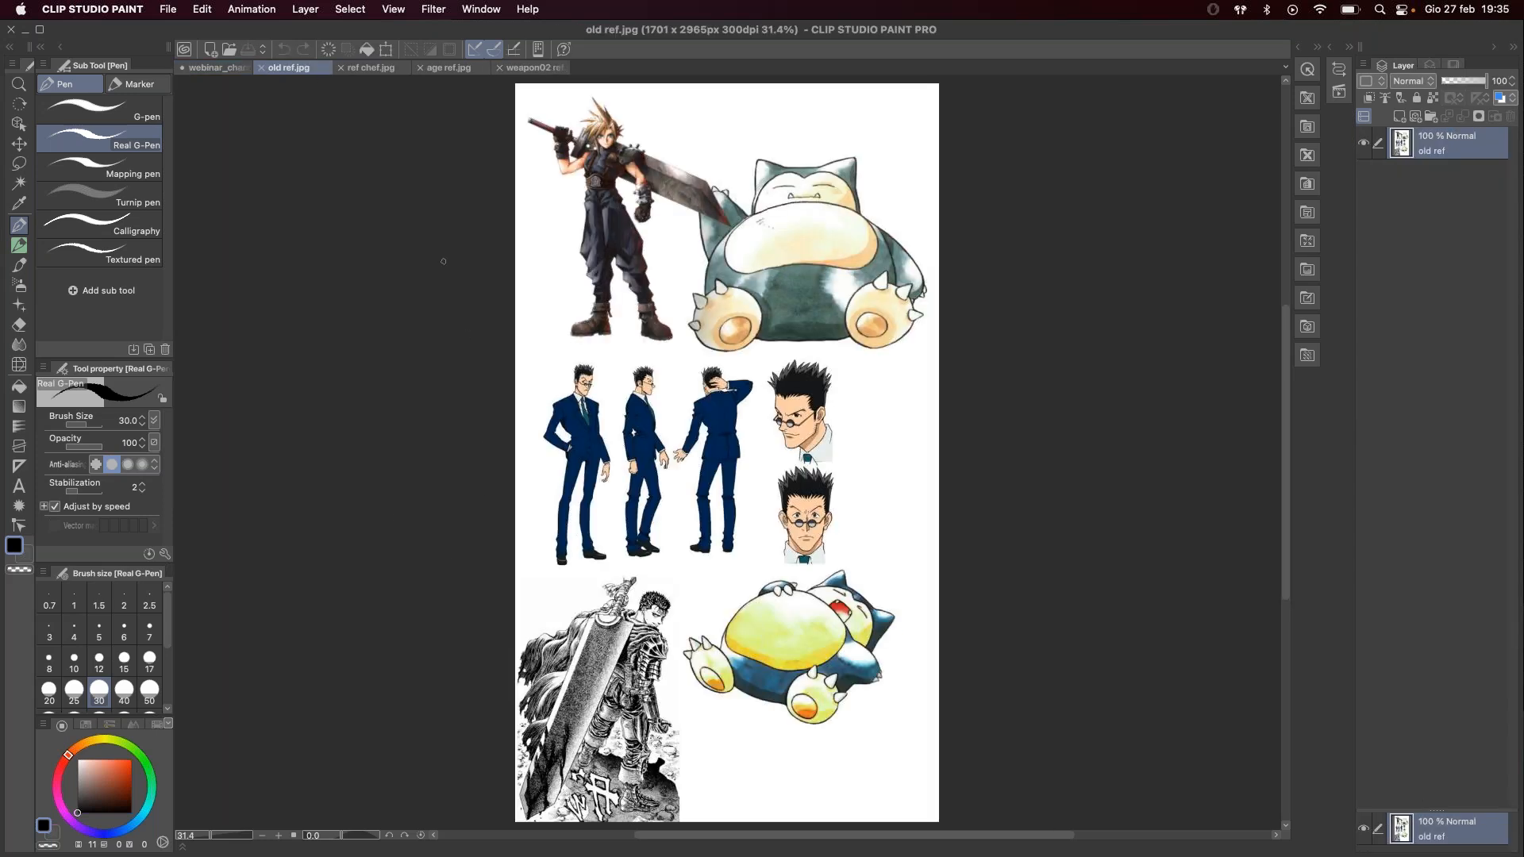
drag(289, 67, 373, 75)
drag(679, 444, 458, 821)
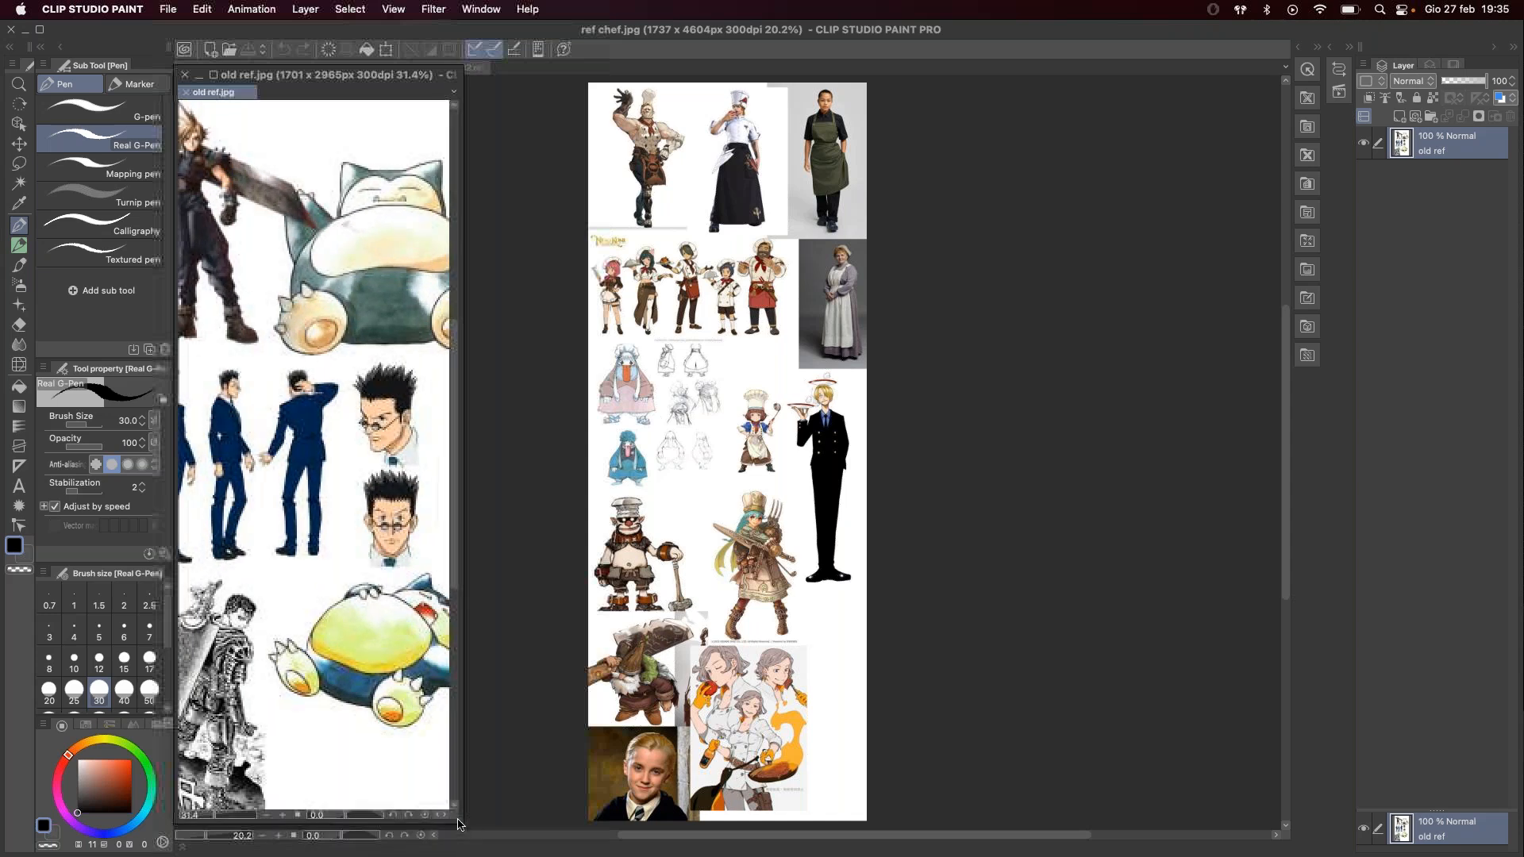
drag(361, 78, 373, 111)
Step: Float ref chef.jpg in its own narrow window and place it along the canvas's right side
click(299, 68)
drag(298, 68, 1016, 158)
drag(1274, 510, 1055, 781)
click(1157, 126)
click(1053, 209)
drag(1017, 143, 1230, 81)
Step: Look over the docked weapon and age reference images and return to the webinar_chara_ENG document
click(370, 70)
click(225, 70)
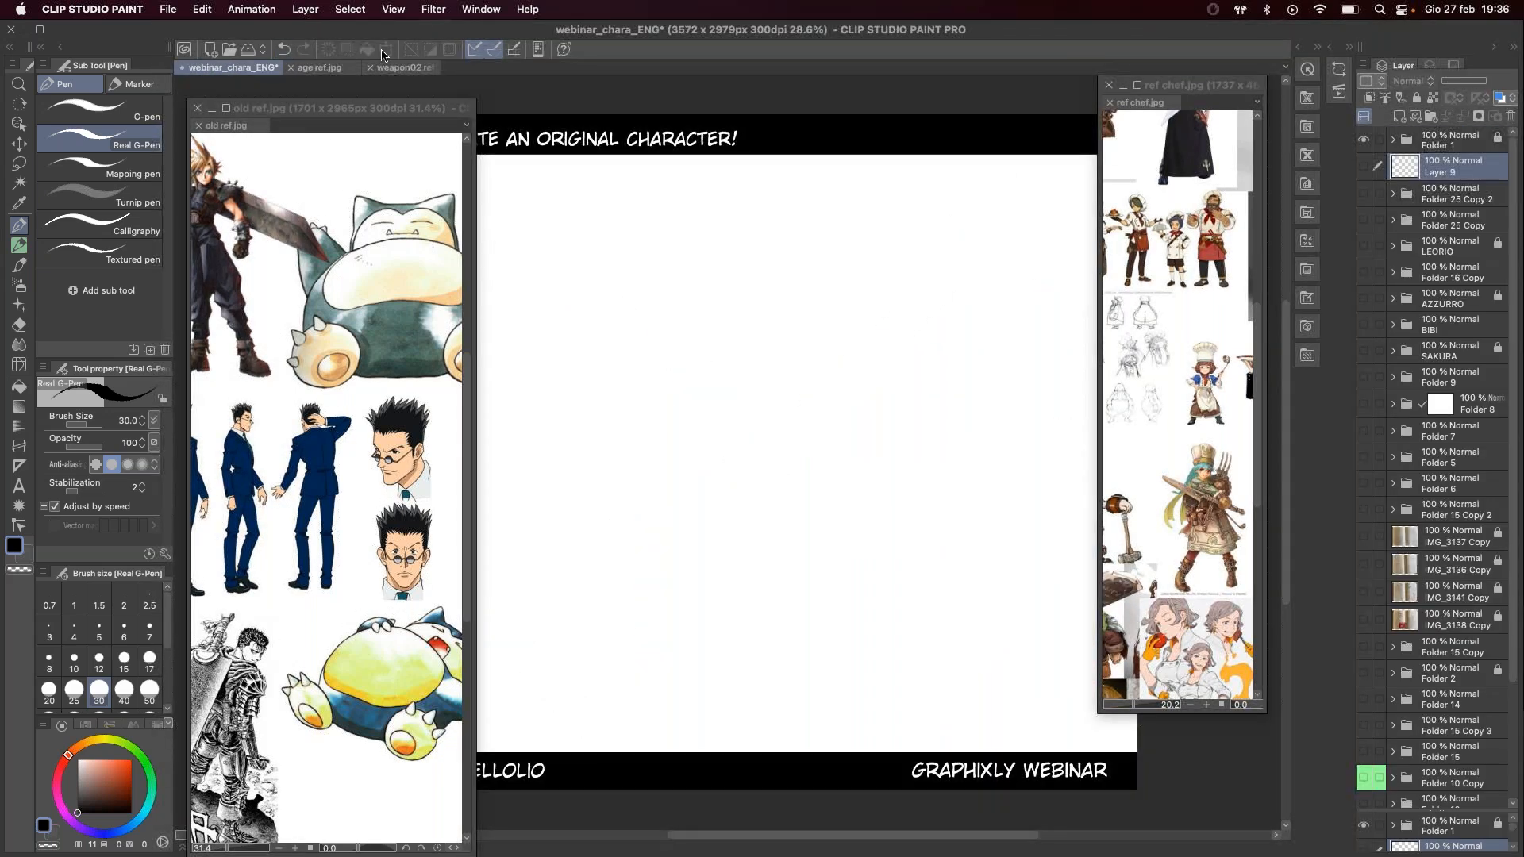
mouse_move(401, 68)
mouse_down()
mouse_move(612, 264)
mouse_move(508, 103)
mouse_move(425, 67)
mouse_up()
click(331, 68)
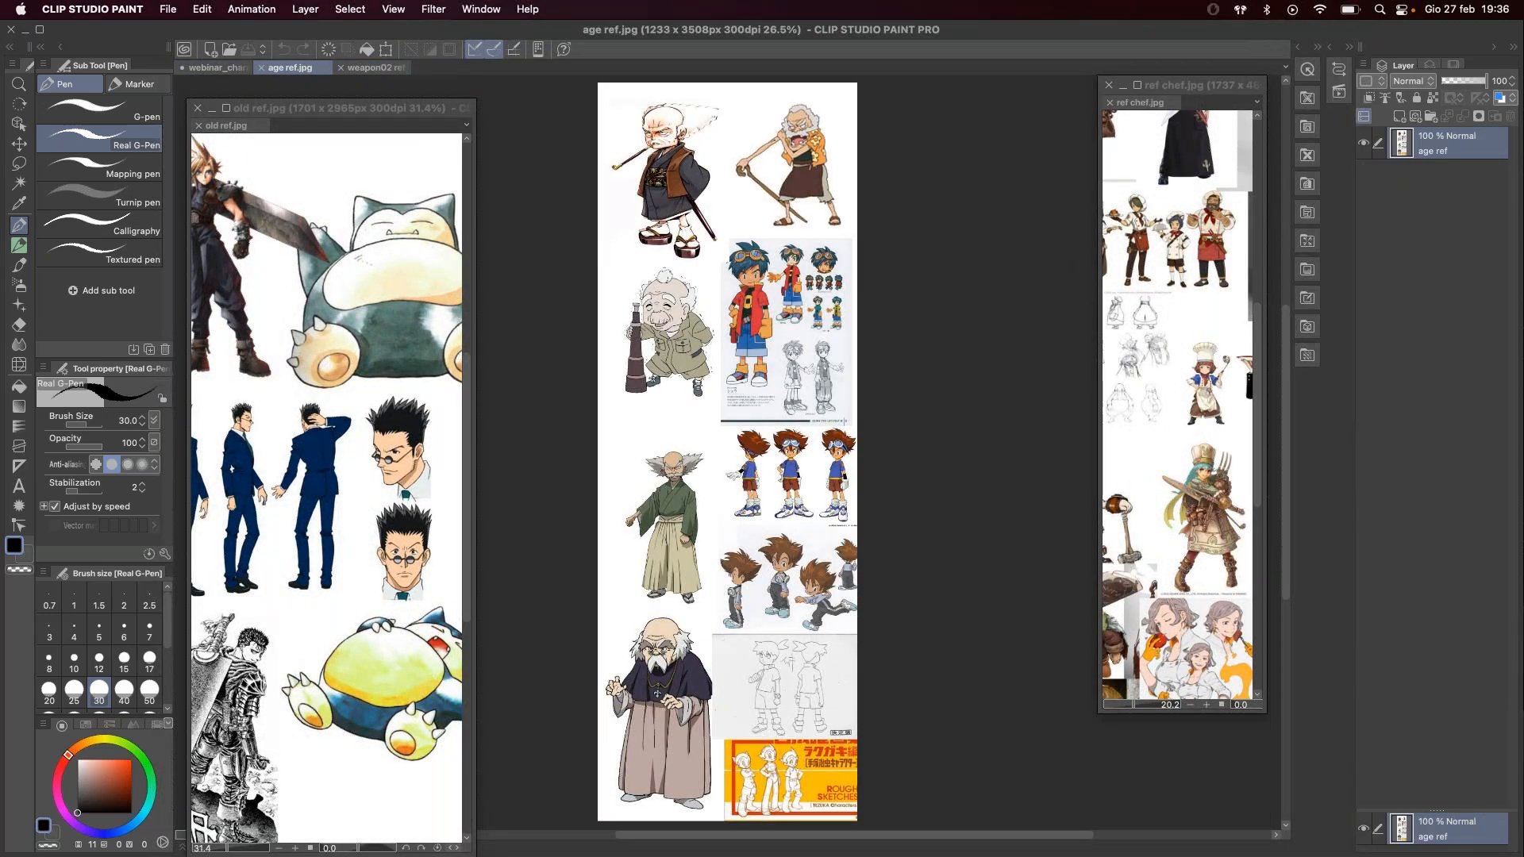
click(213, 68)
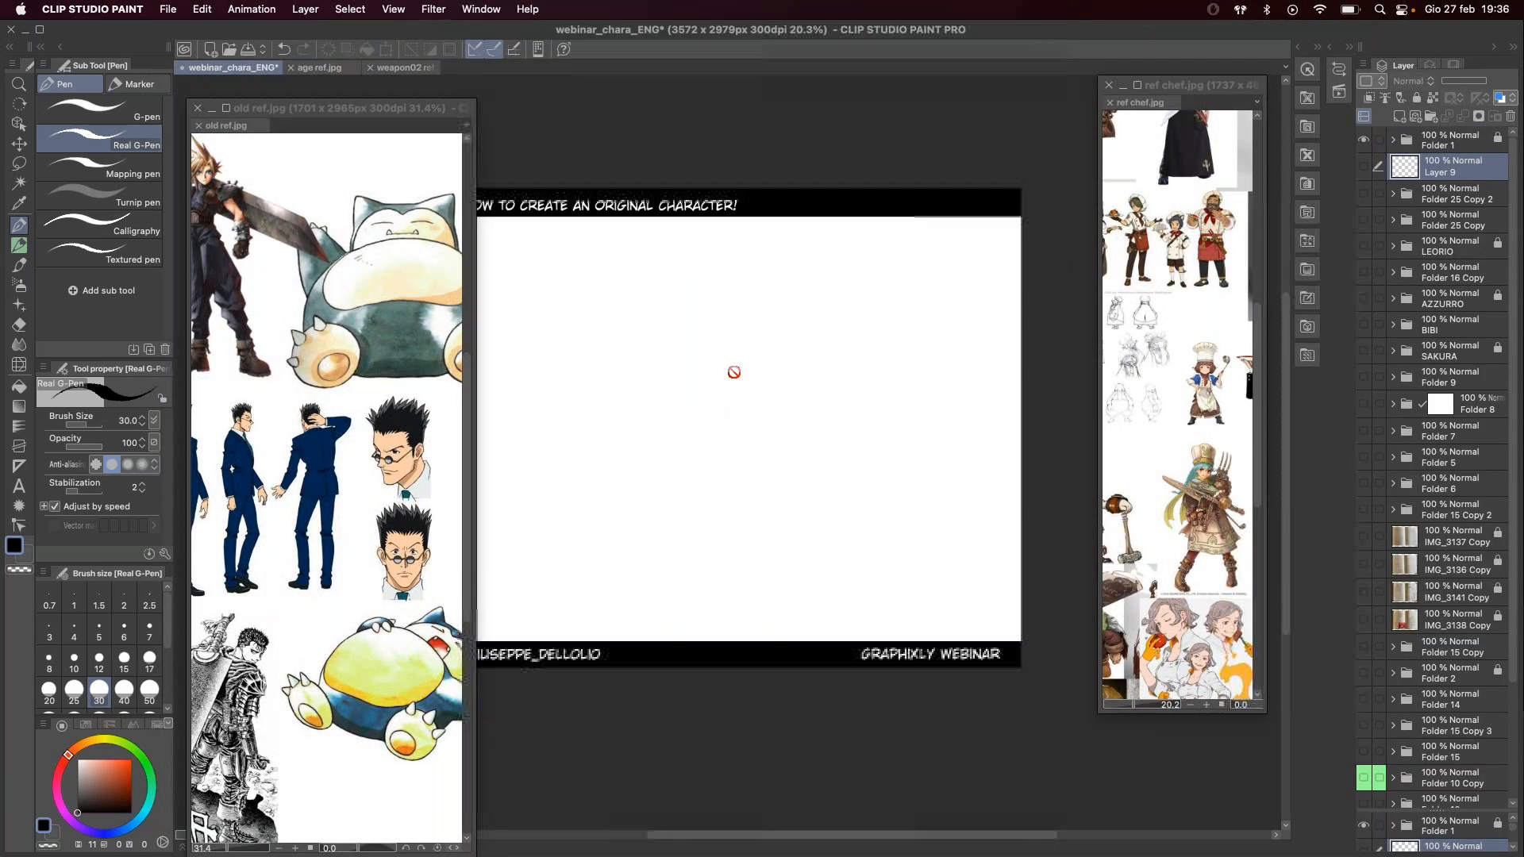
Step: Fit the page between the two reference windows, make Layer 9 visible and move the old ref.jpg window slightly up
drag(656, 398, 821, 466)
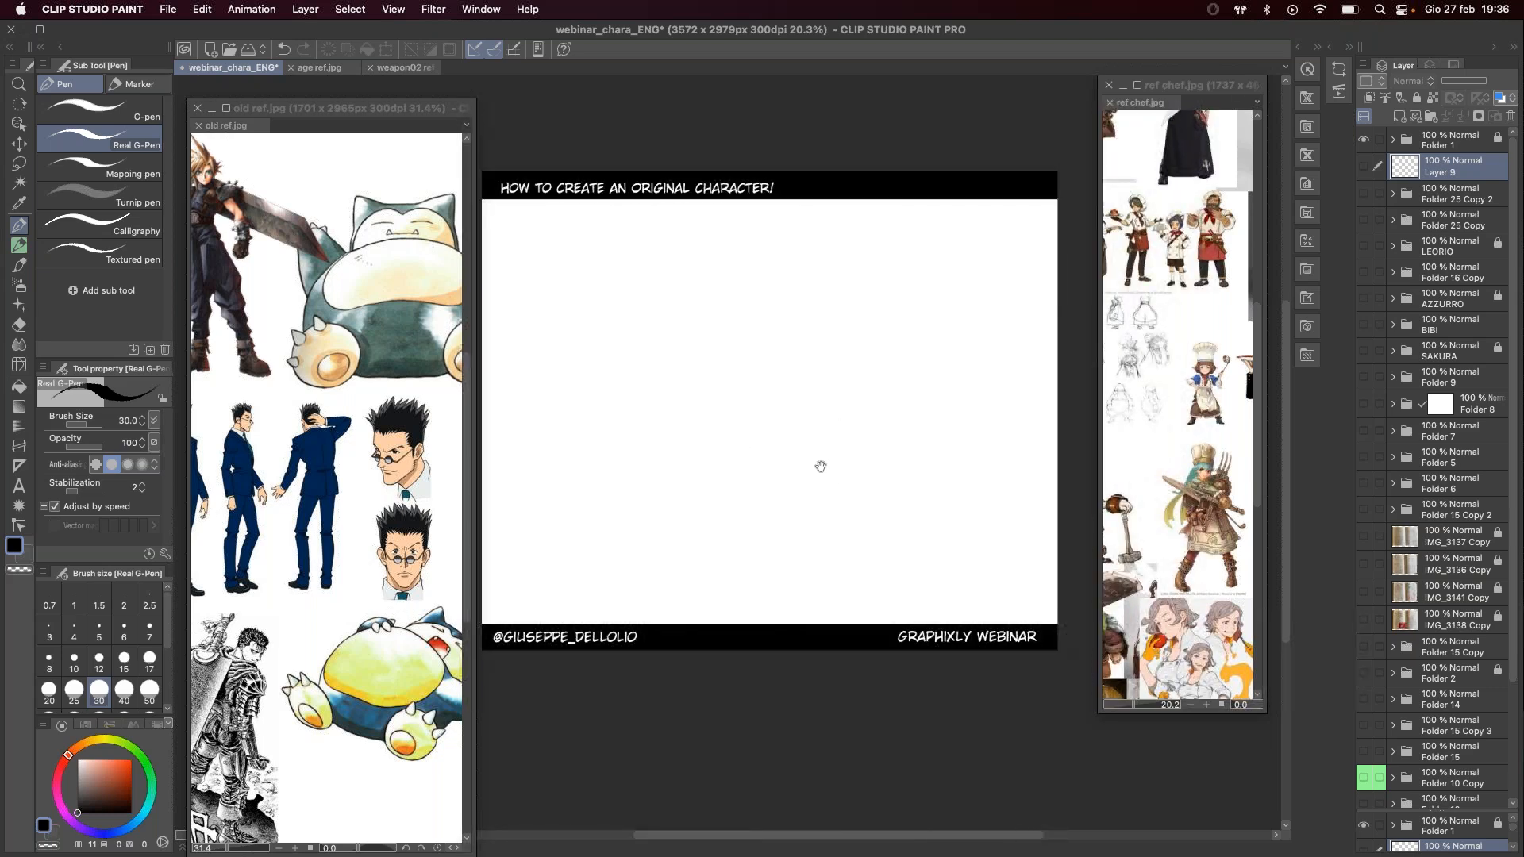
scroll(820, 467, up, 2)
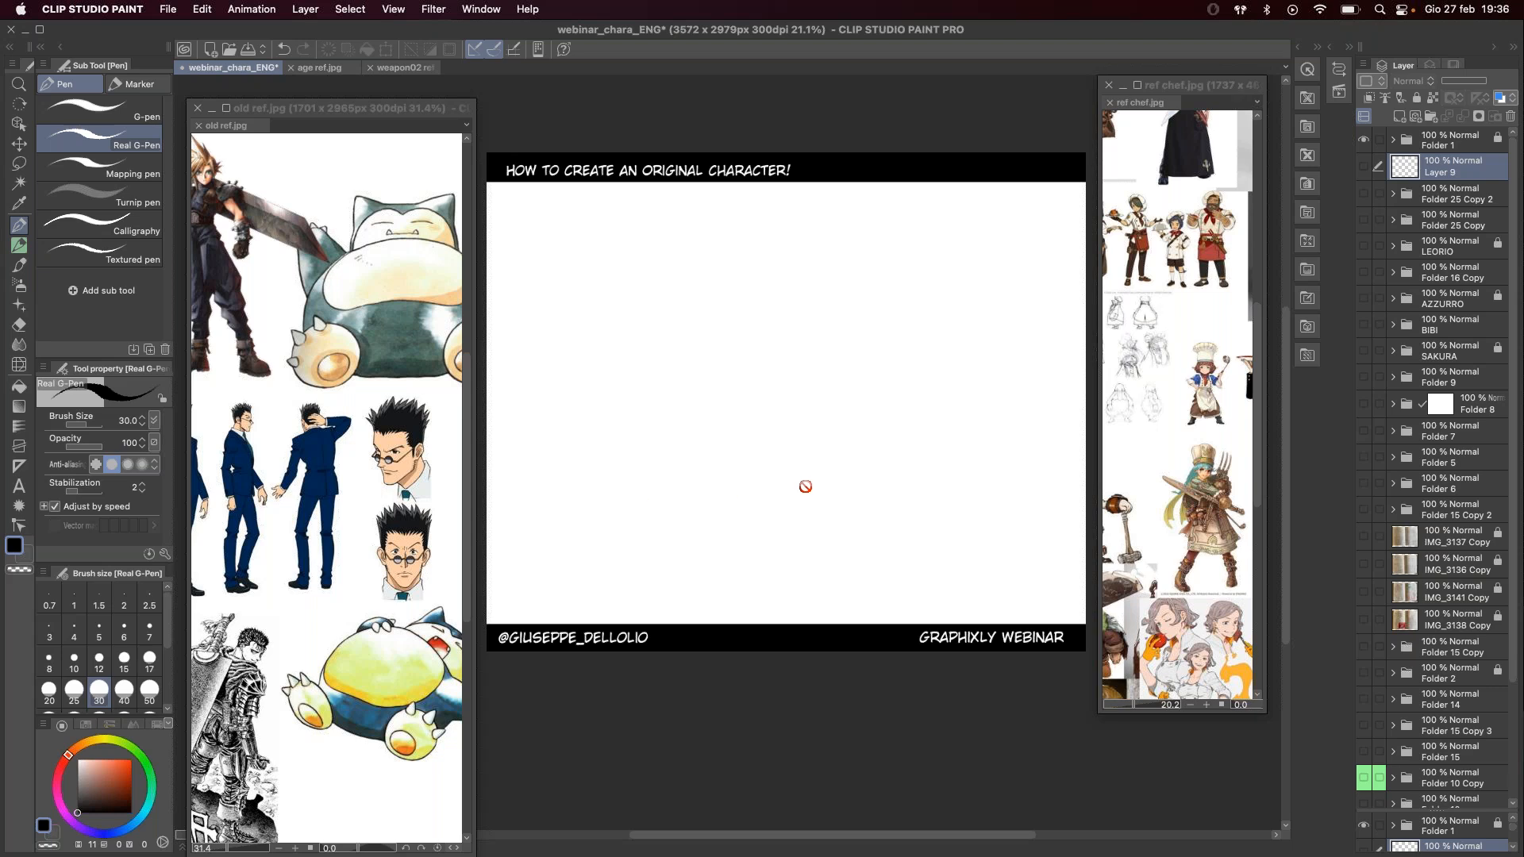
scroll(714, 496, left, 2)
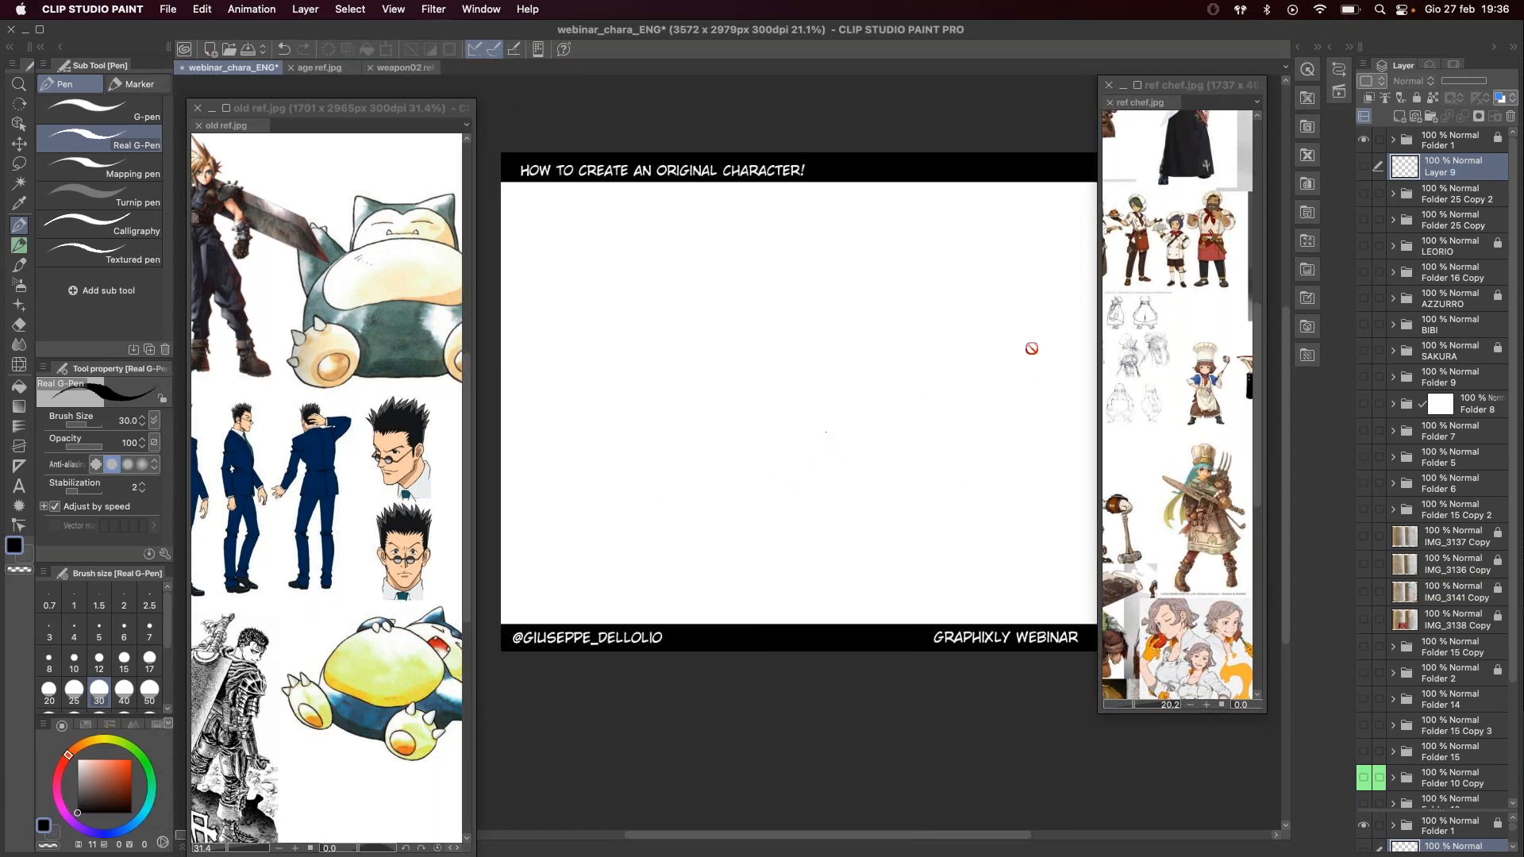
click(1367, 164)
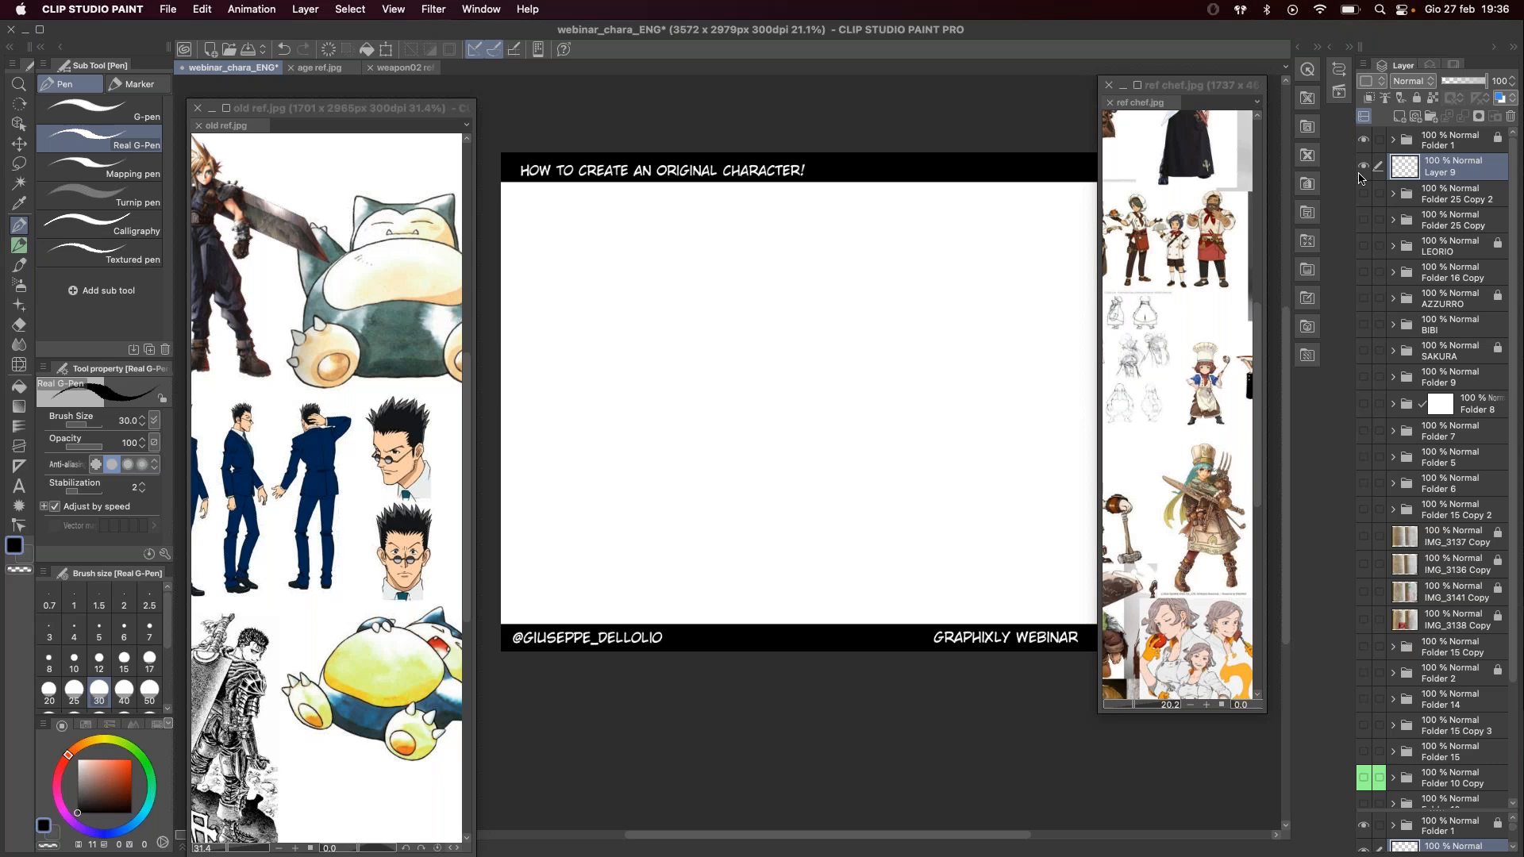
drag(314, 108, 313, 80)
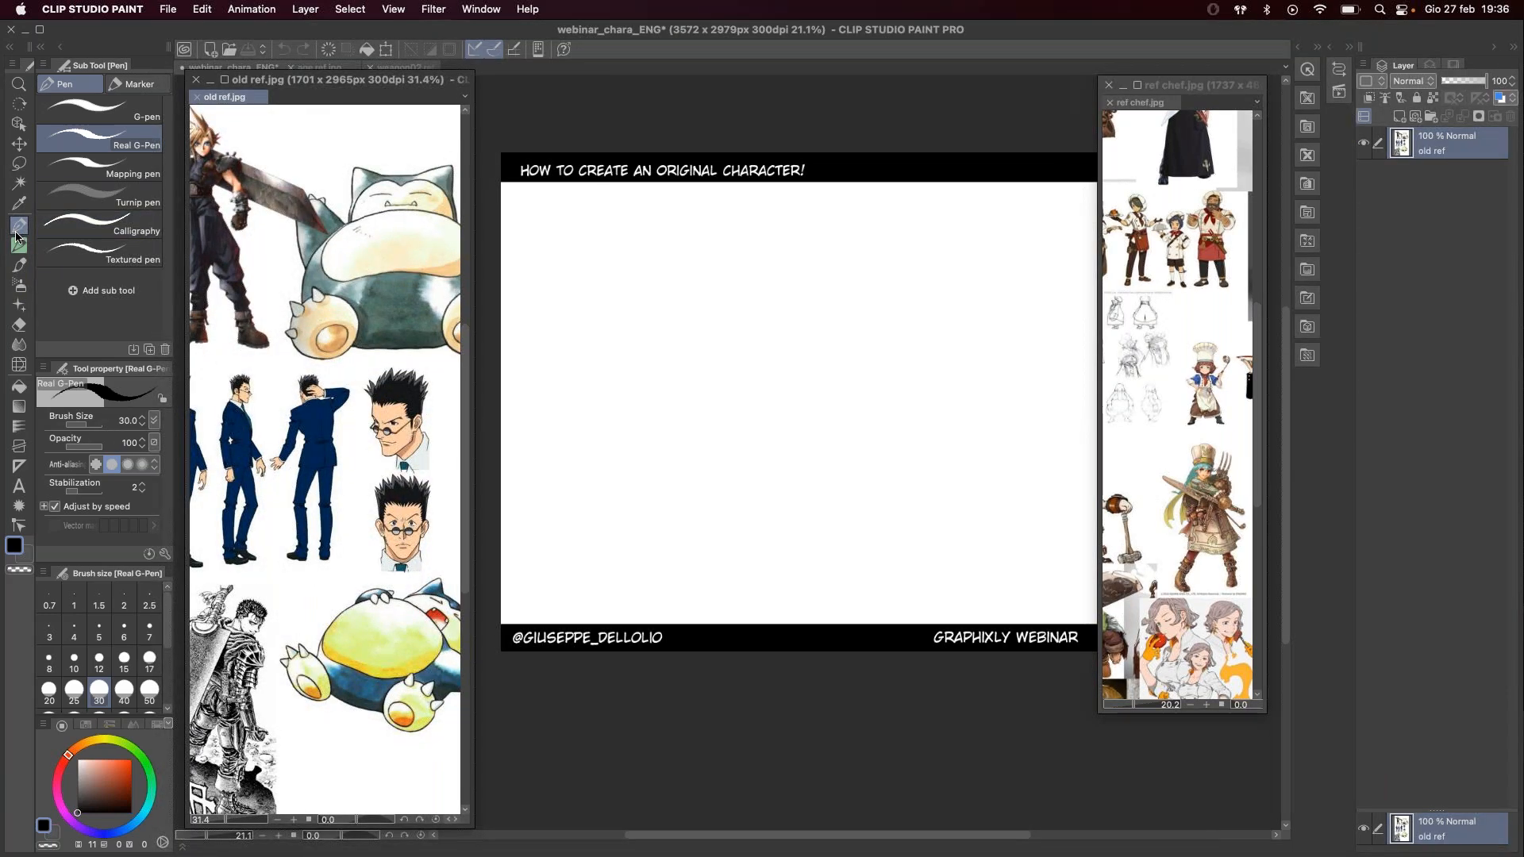
click(17, 234)
click(890, 433)
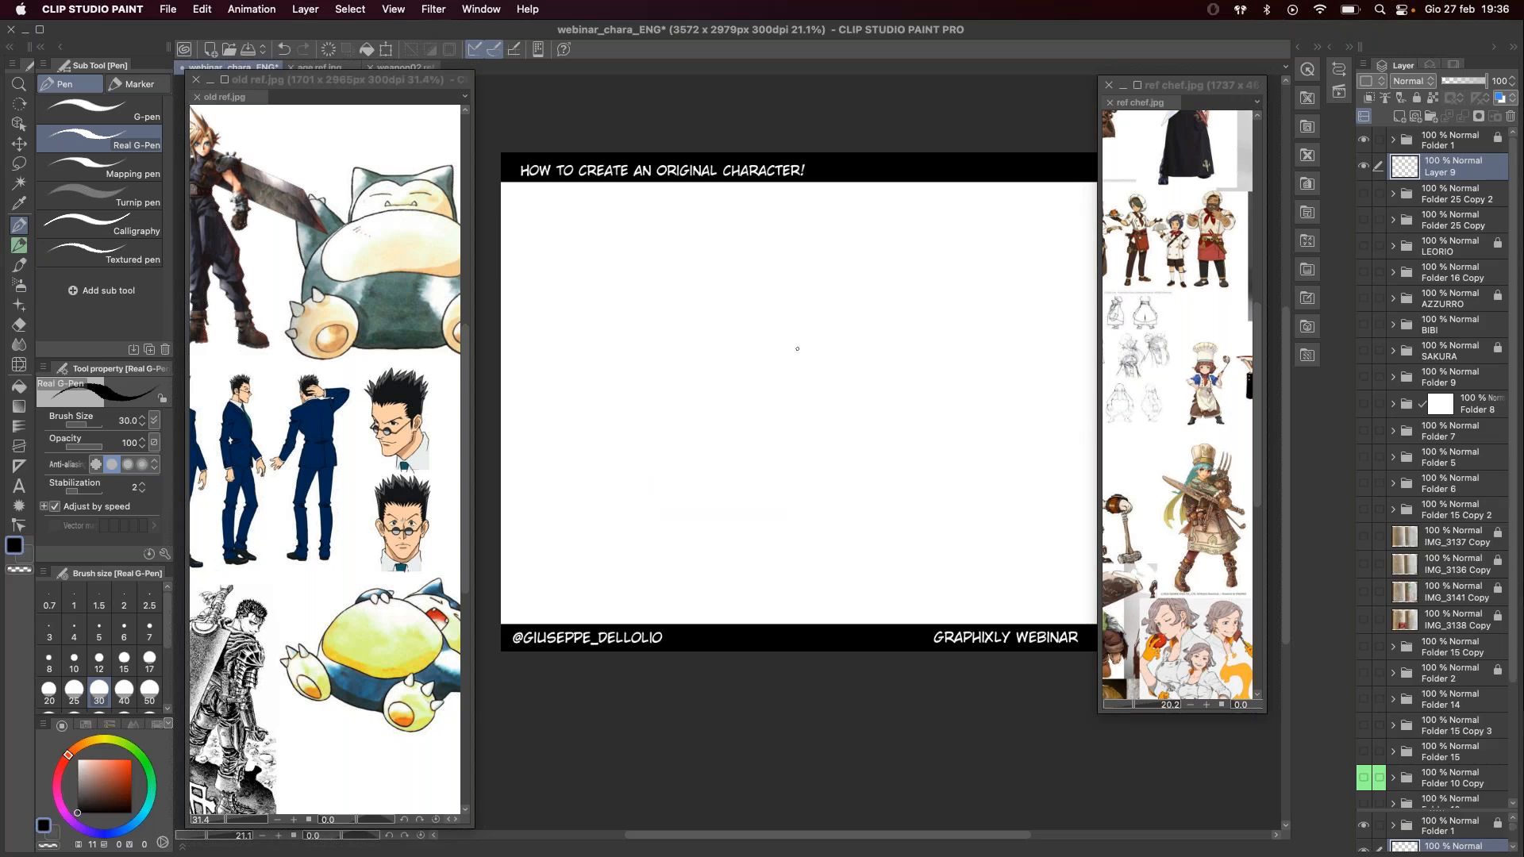
mouse_move(810, 432)
mouse_down()
mouse_move(856, 408)
mouse_move(912, 508)
mouse_up()
key(super+z)
key(super+z)
Step: Widen the ref chef.jpg window to show the full image width and reposition it beside the drawing area
click(1267, 714)
drag(1267, 713, 1385, 679)
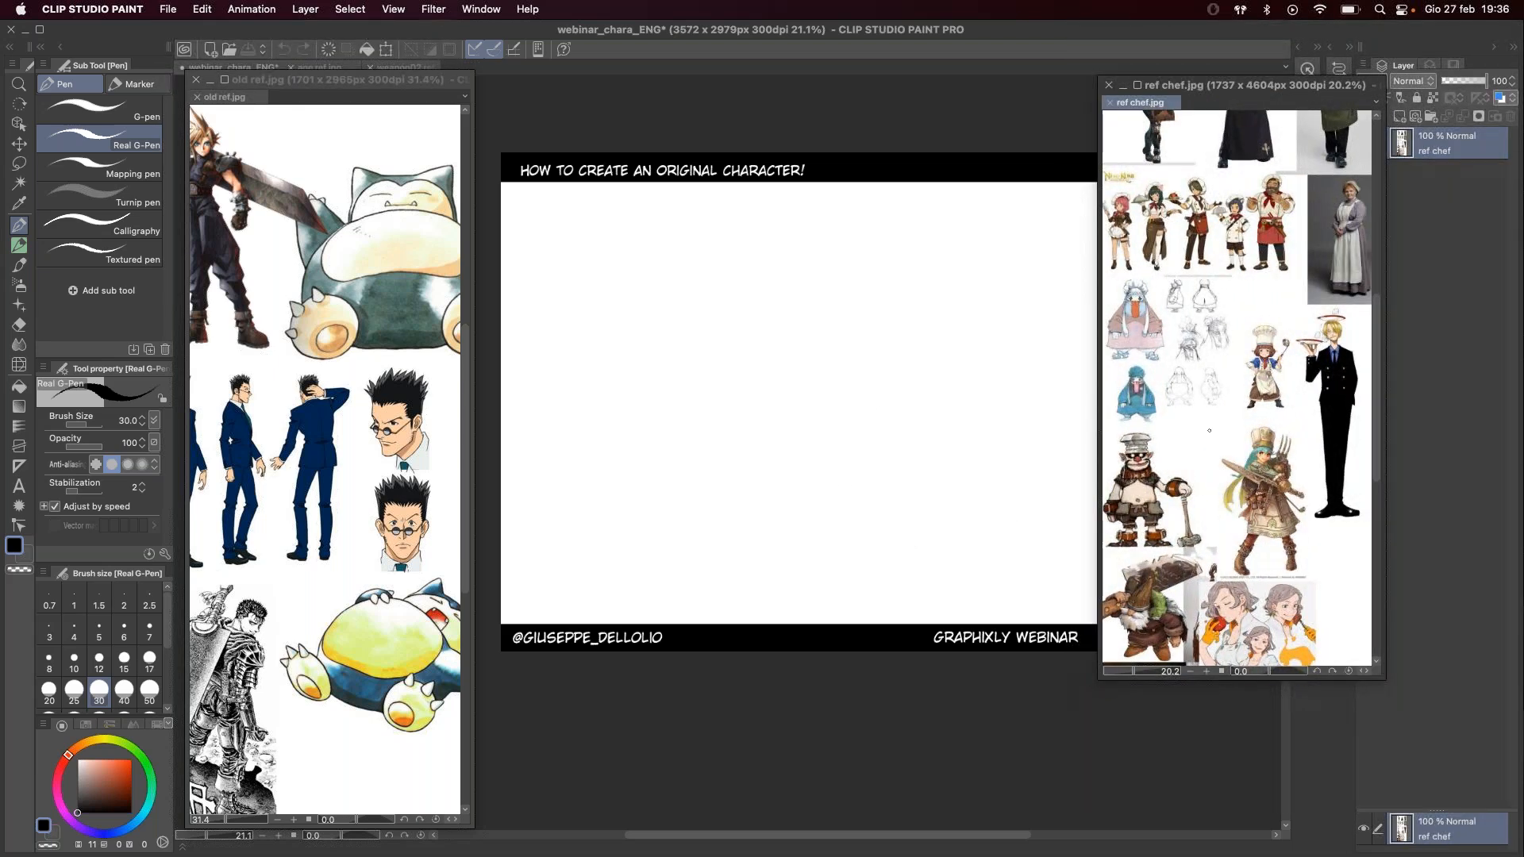
drag(1254, 86, 1202, 145)
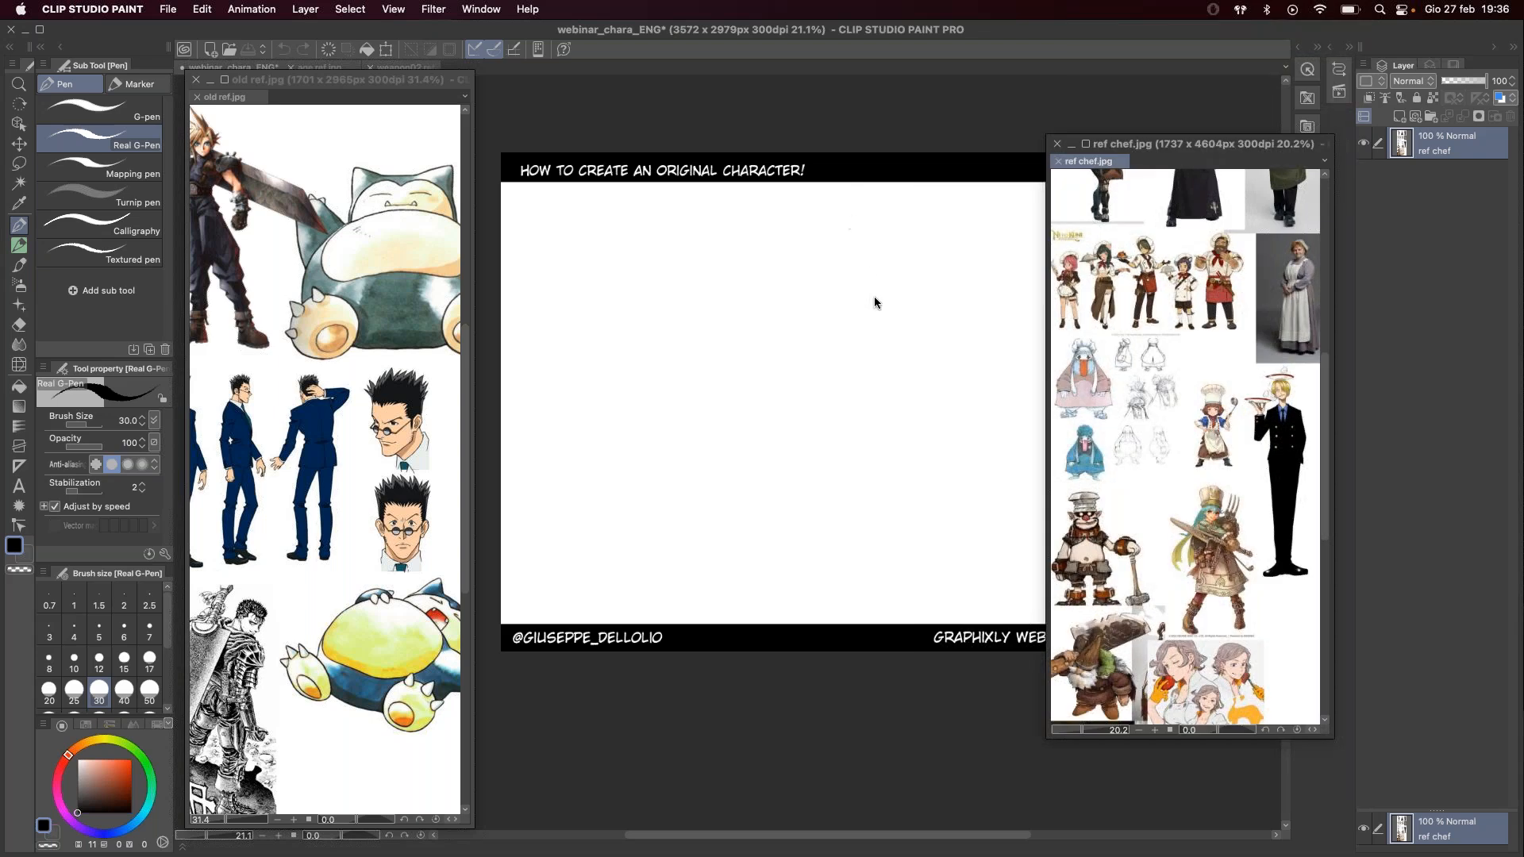
click(882, 305)
scroll(888, 330, right, 3)
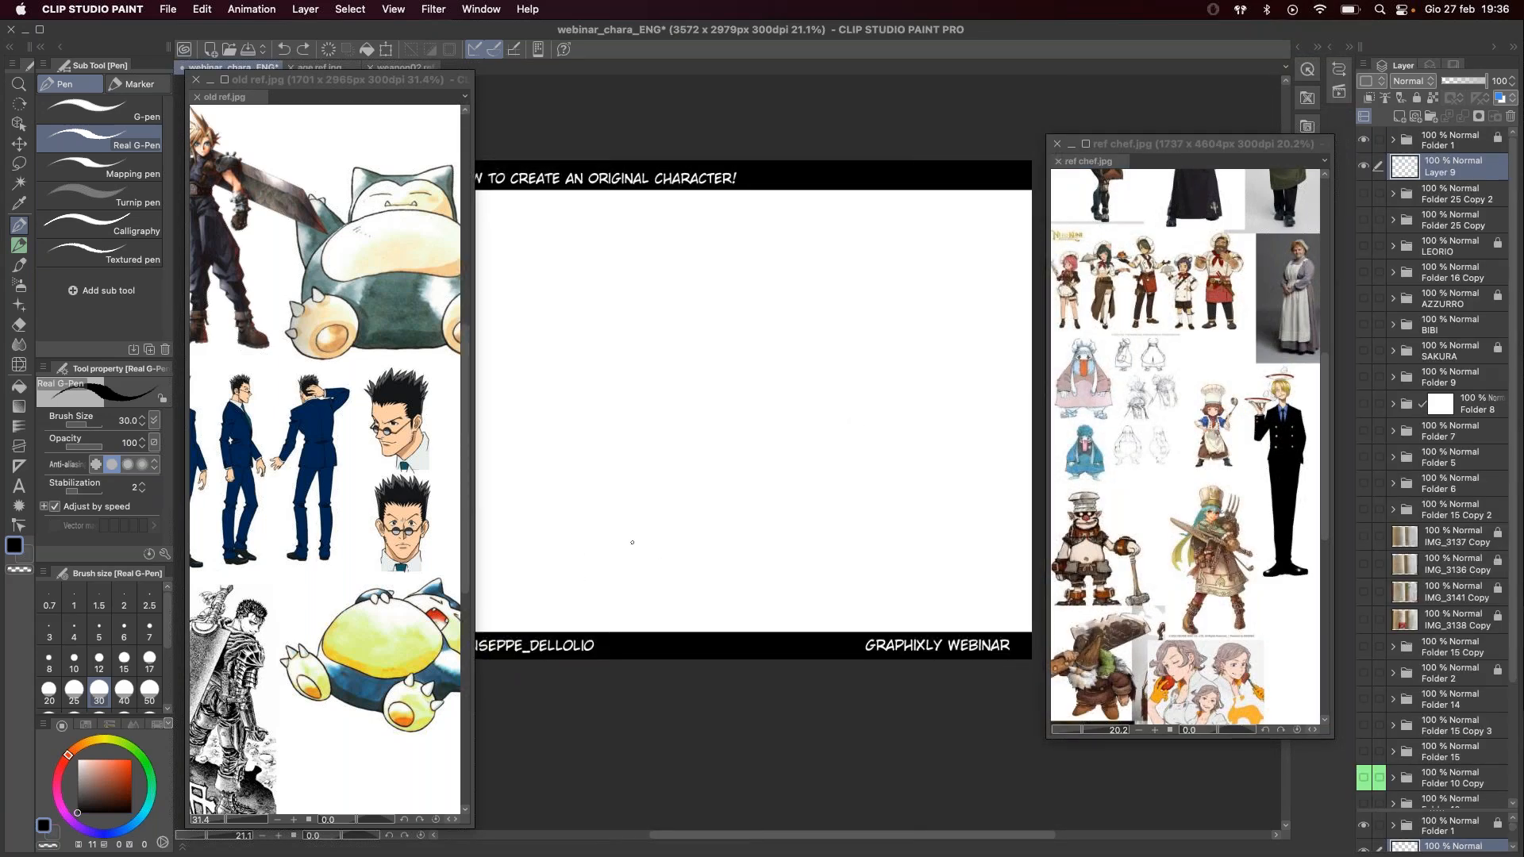
Step: Move the Multiply layer with the blue-suited character out of Folder 25 Copy 2 to just below Layer 9, then hide the folder
click(1364, 194)
click(1393, 194)
click(1463, 414)
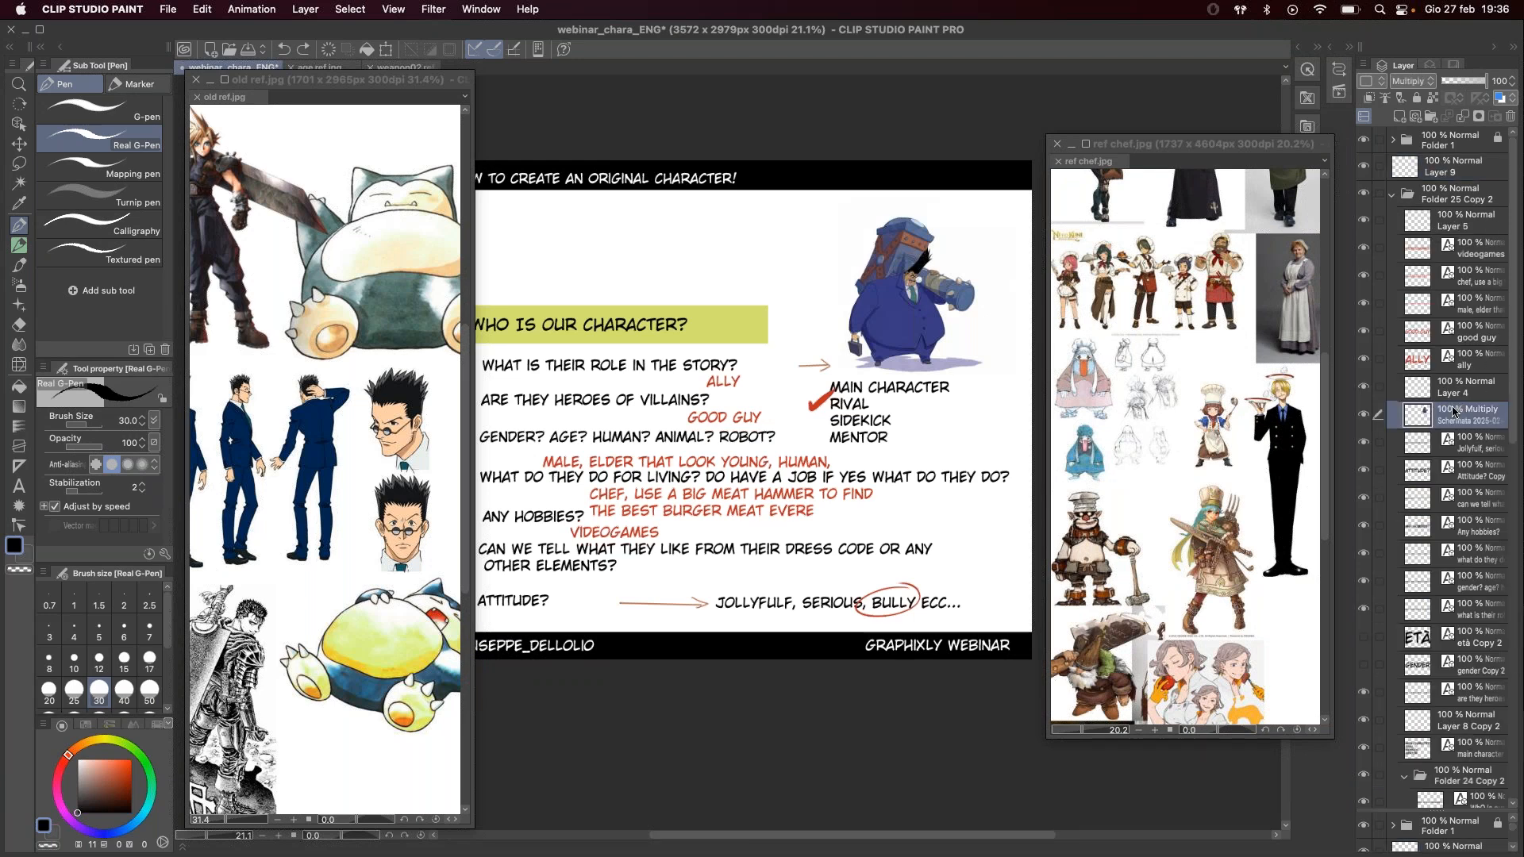
drag(1464, 414, 1420, 192)
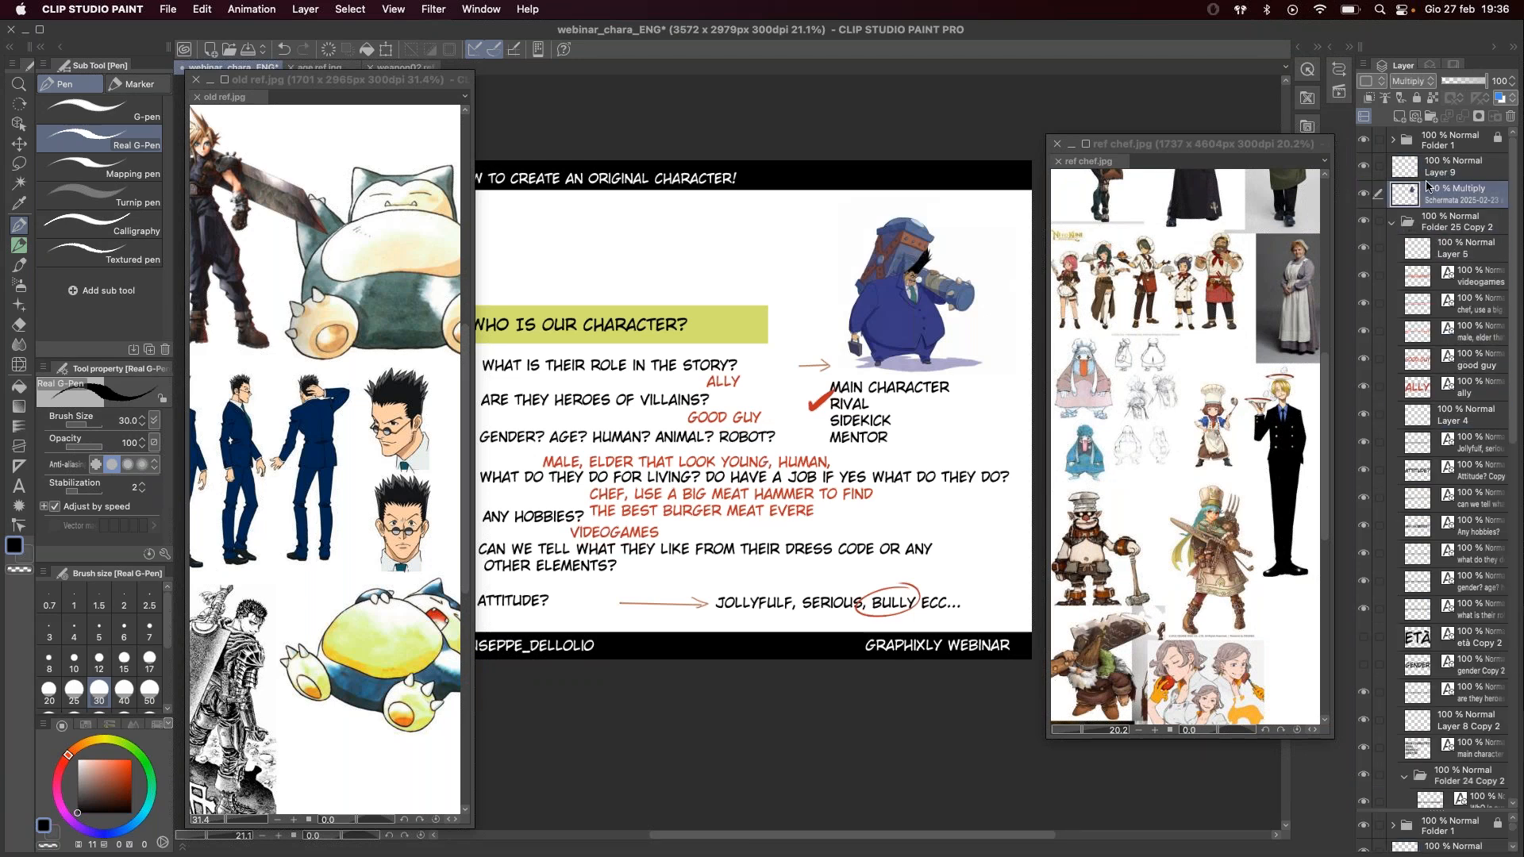
click(1393, 222)
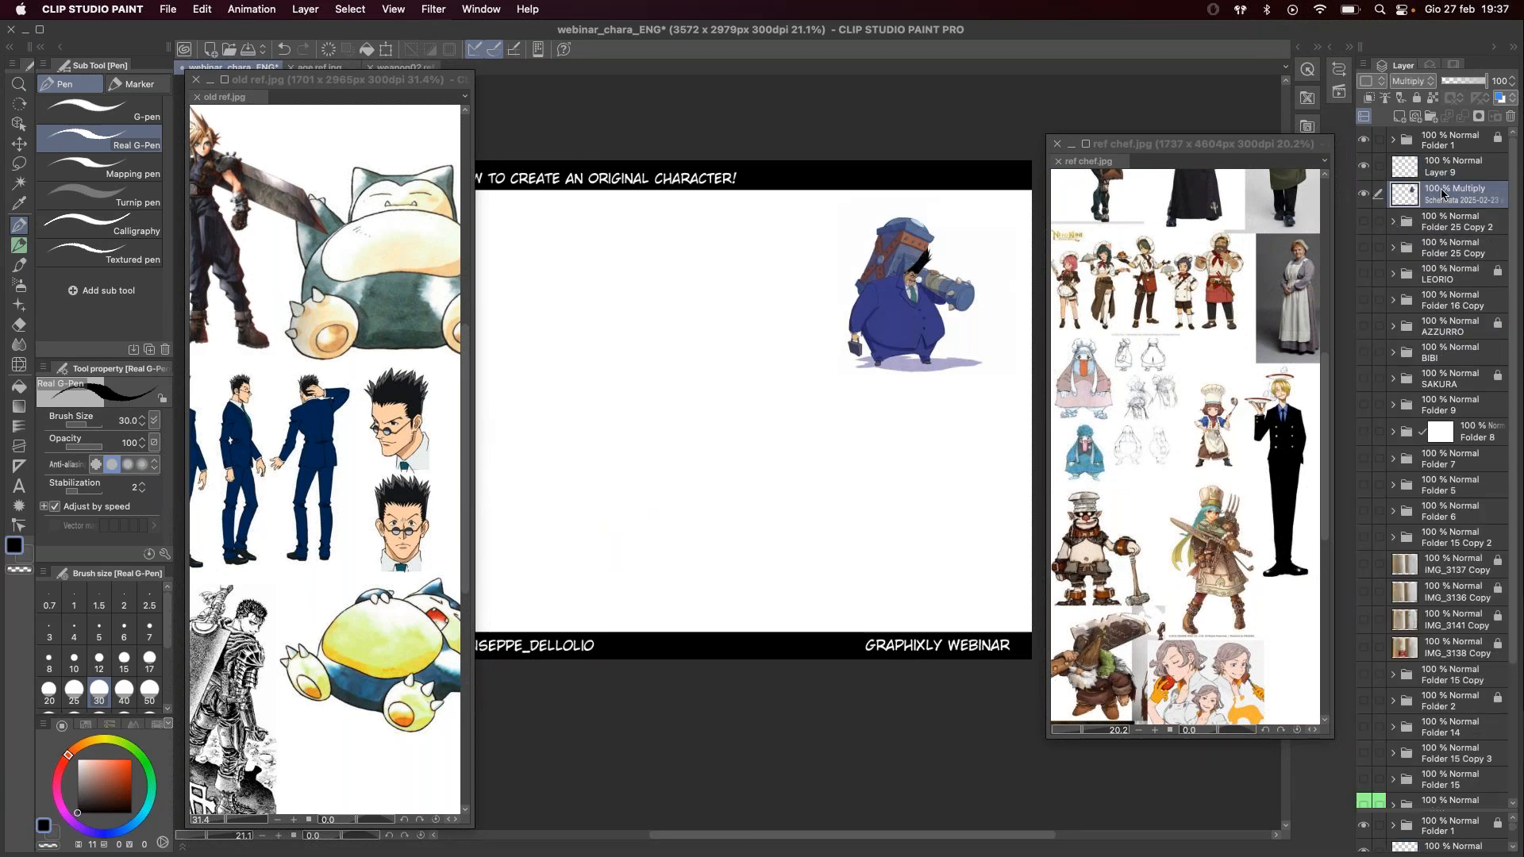
Step: Move the blue-suited character illustration to the upper-left area of the page
click(19, 144)
drag(912, 335, 592, 339)
scroll(794, 349, left, 3)
scroll(808, 359, right, 3)
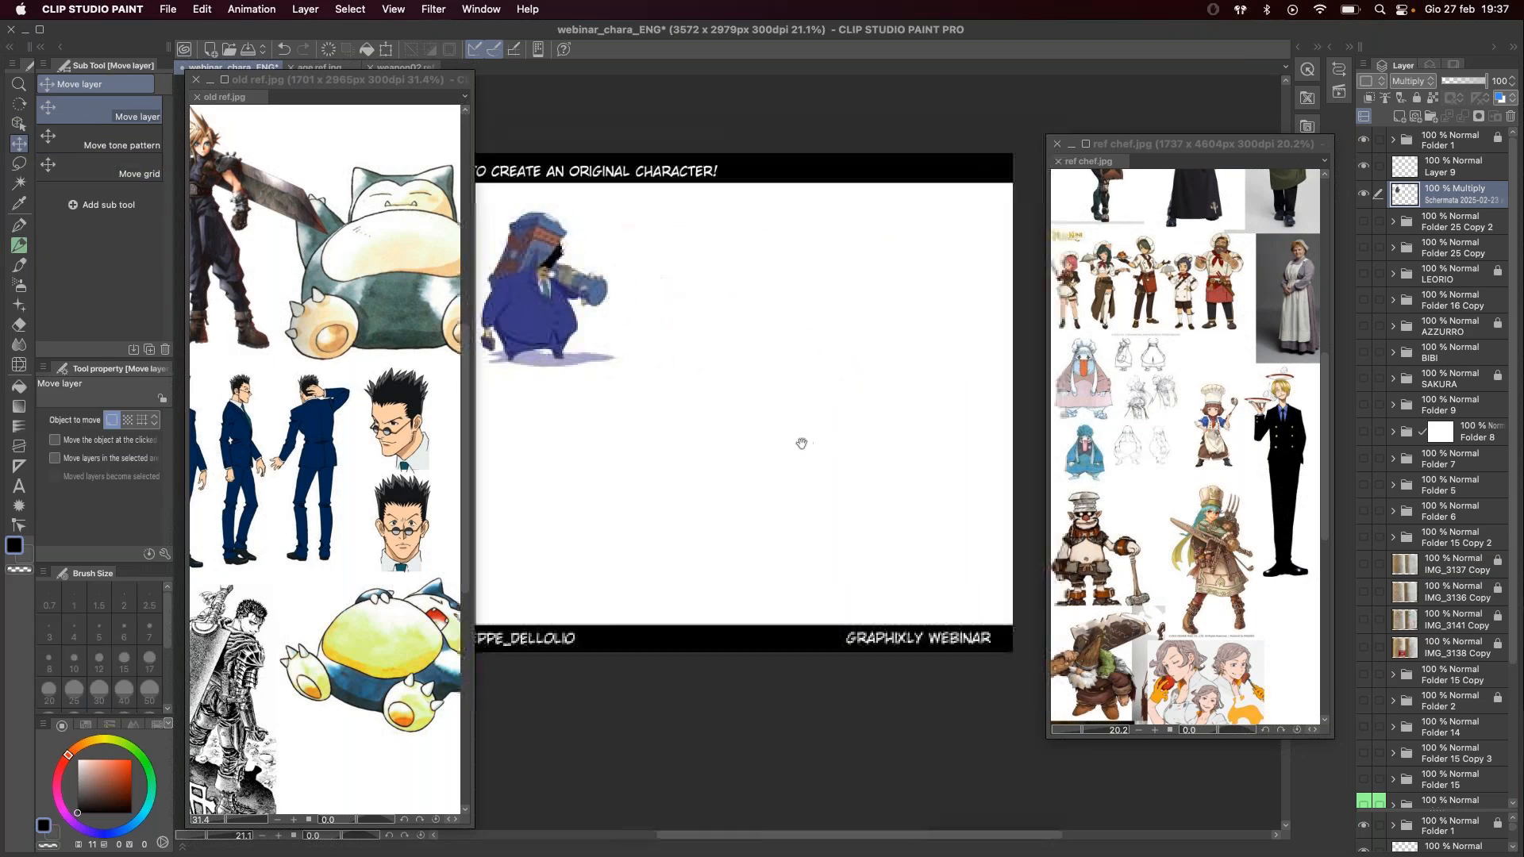
scroll(836, 445, up, 2)
scroll(809, 401, left, 2)
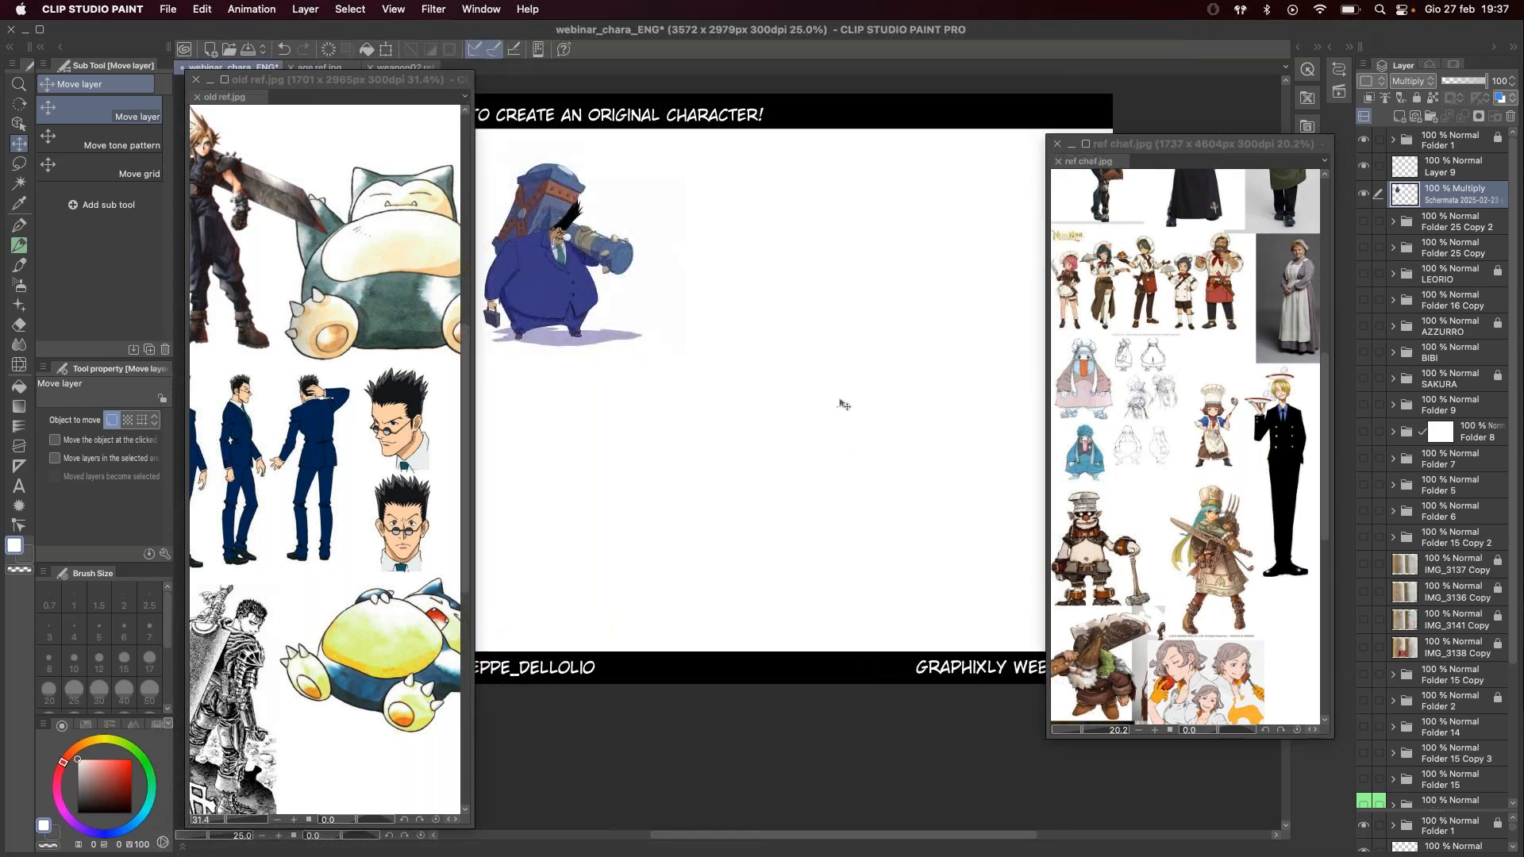
scroll(846, 399, down, 1)
Step: Lock the illustration's Multiply layer, then select Layer 9 with the Real G-Pen and a red drawing color
key(p)
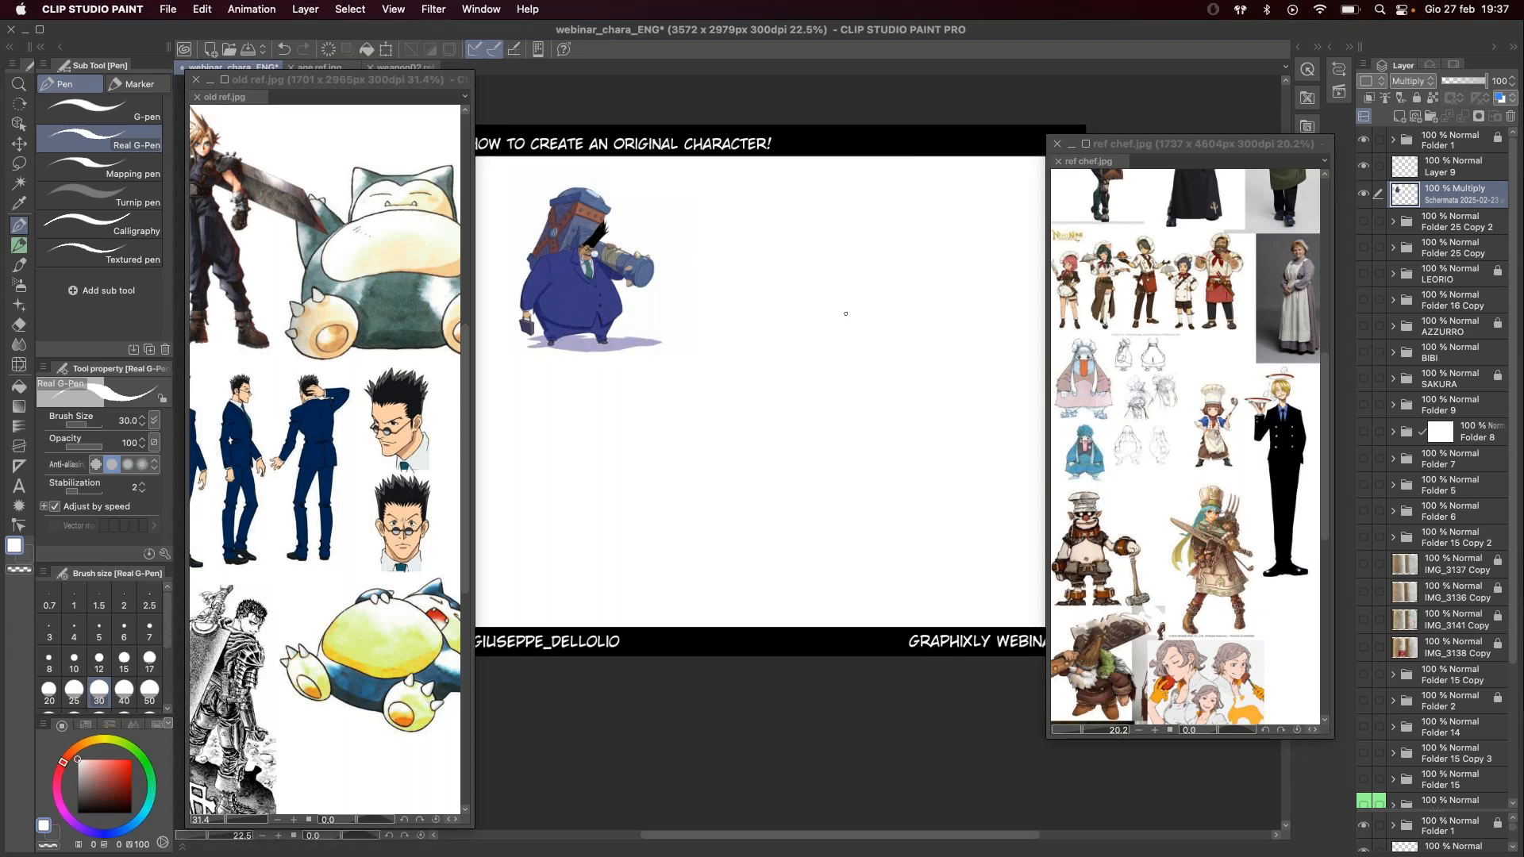
click(1452, 168)
click(1439, 192)
click(1416, 99)
click(1426, 165)
click(120, 768)
mouse_move(591, 189)
mouse_down()
mouse_move(562, 264)
mouse_move(585, 184)
mouse_move(565, 269)
mouse_move(600, 260)
mouse_up()
mouse_move(548, 312)
mouse_down()
mouse_move(591, 246)
mouse_move(558, 327)
mouse_up()
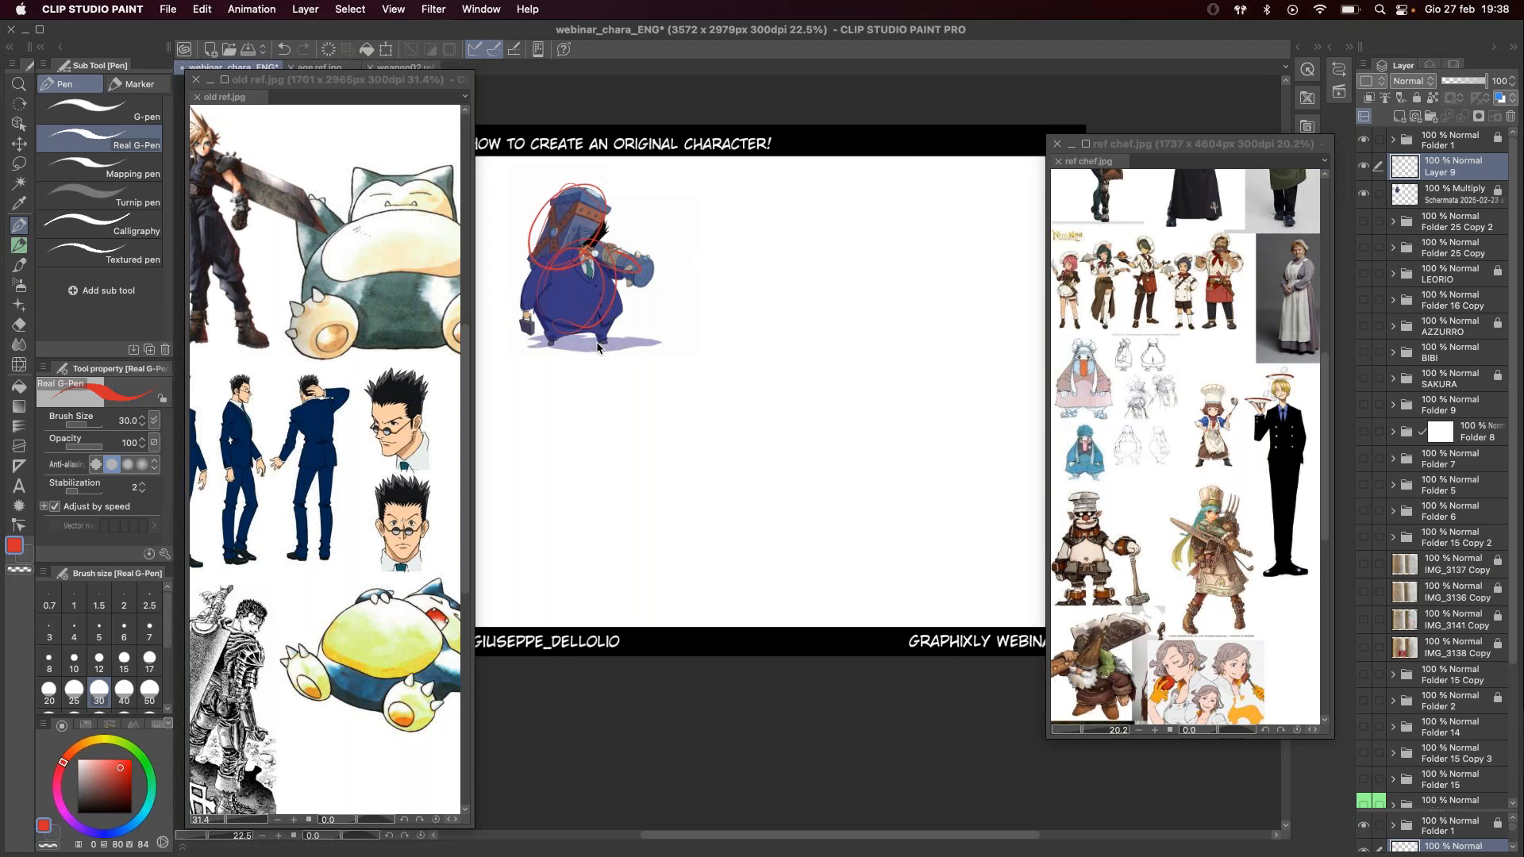
key(super+z)
key(super+z)
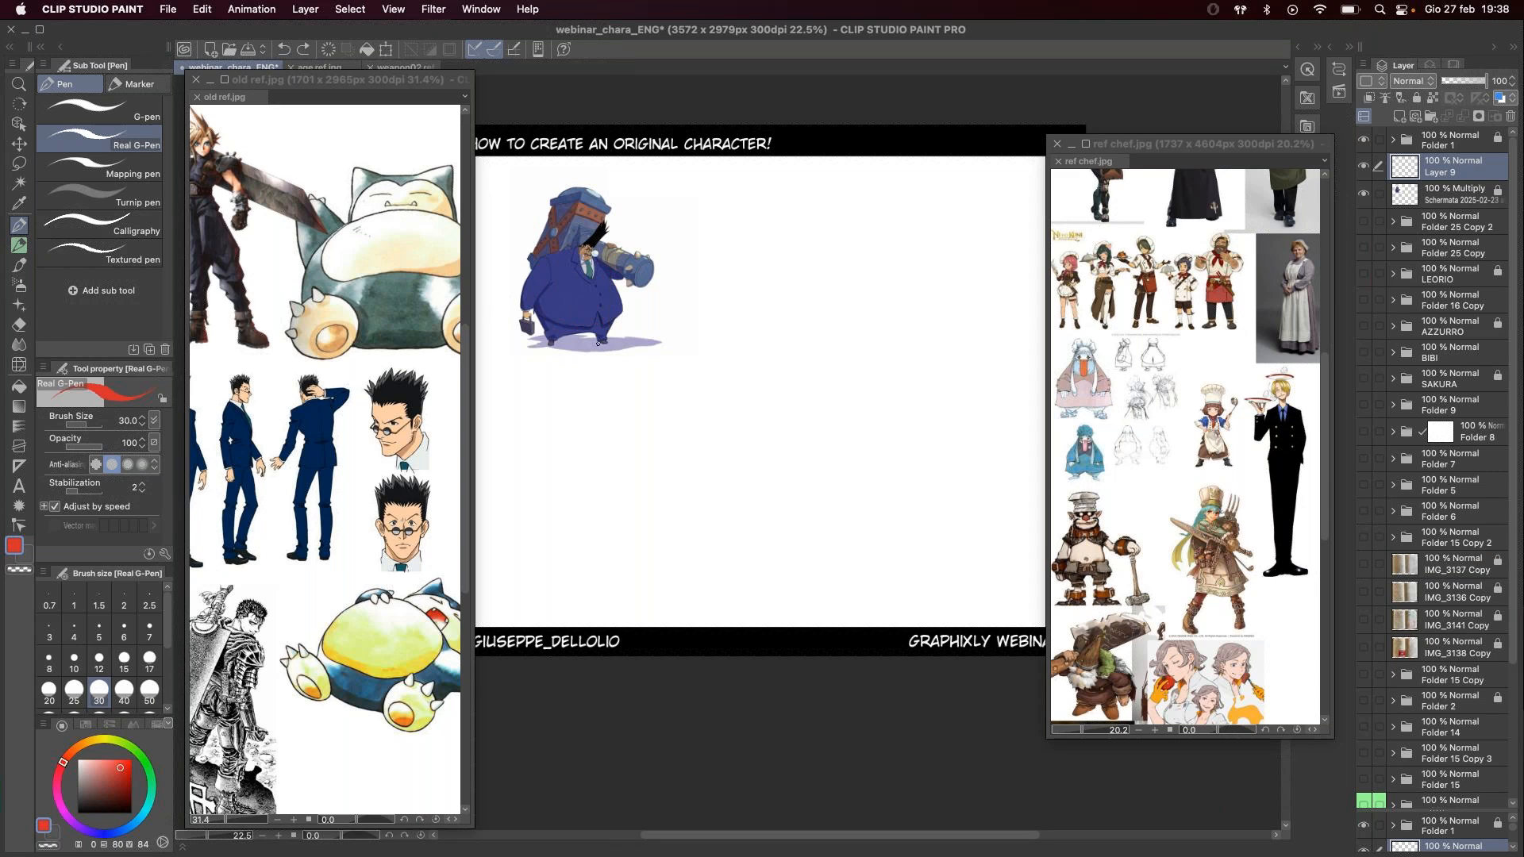
Step: Check the age reference image and return to the webinar_chara_ENG document
click(390, 80)
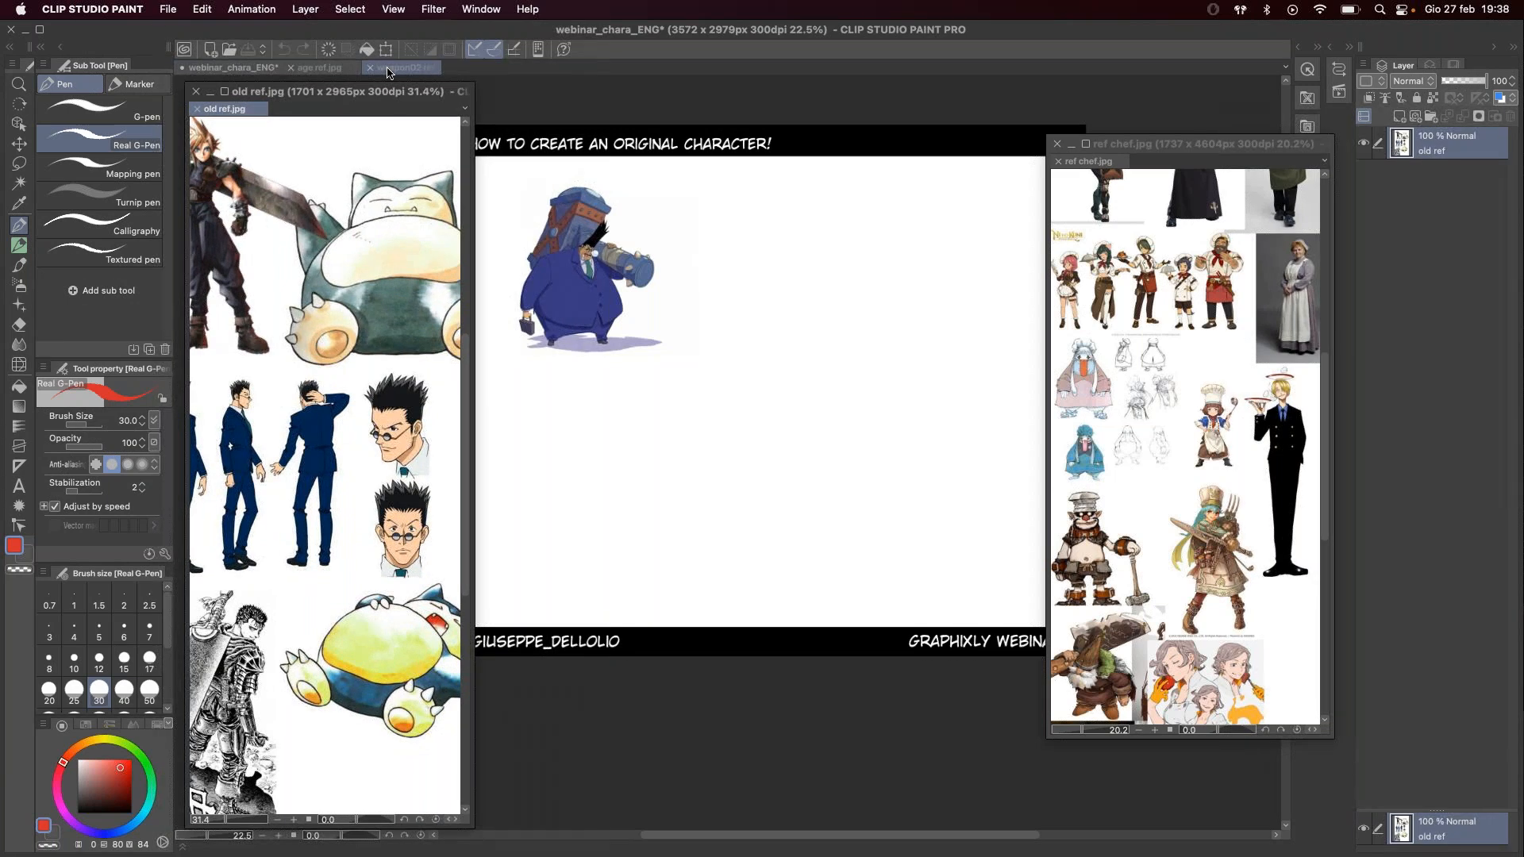
click(318, 69)
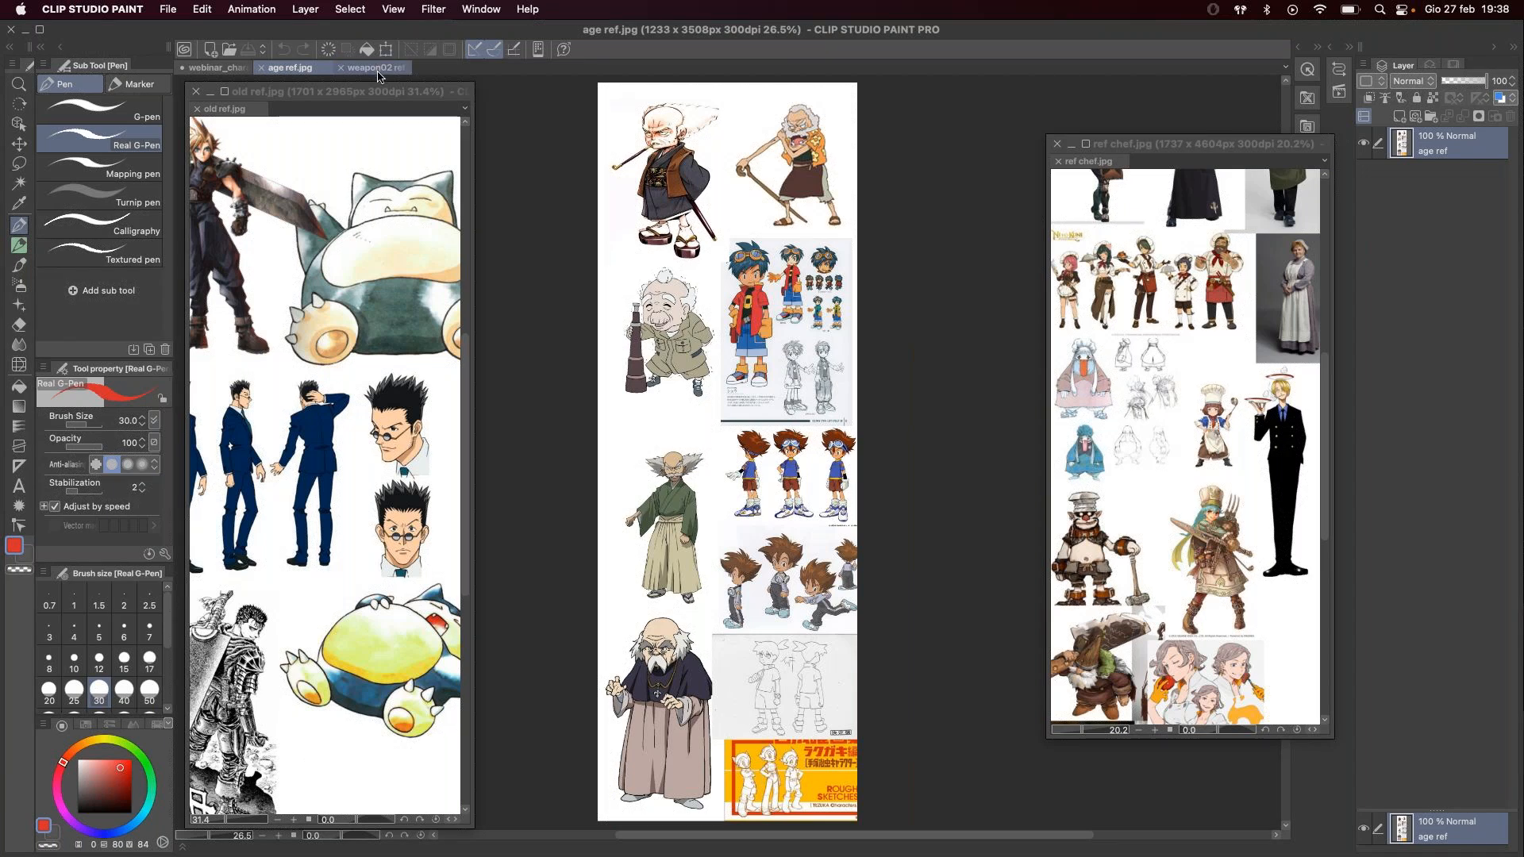
click(223, 70)
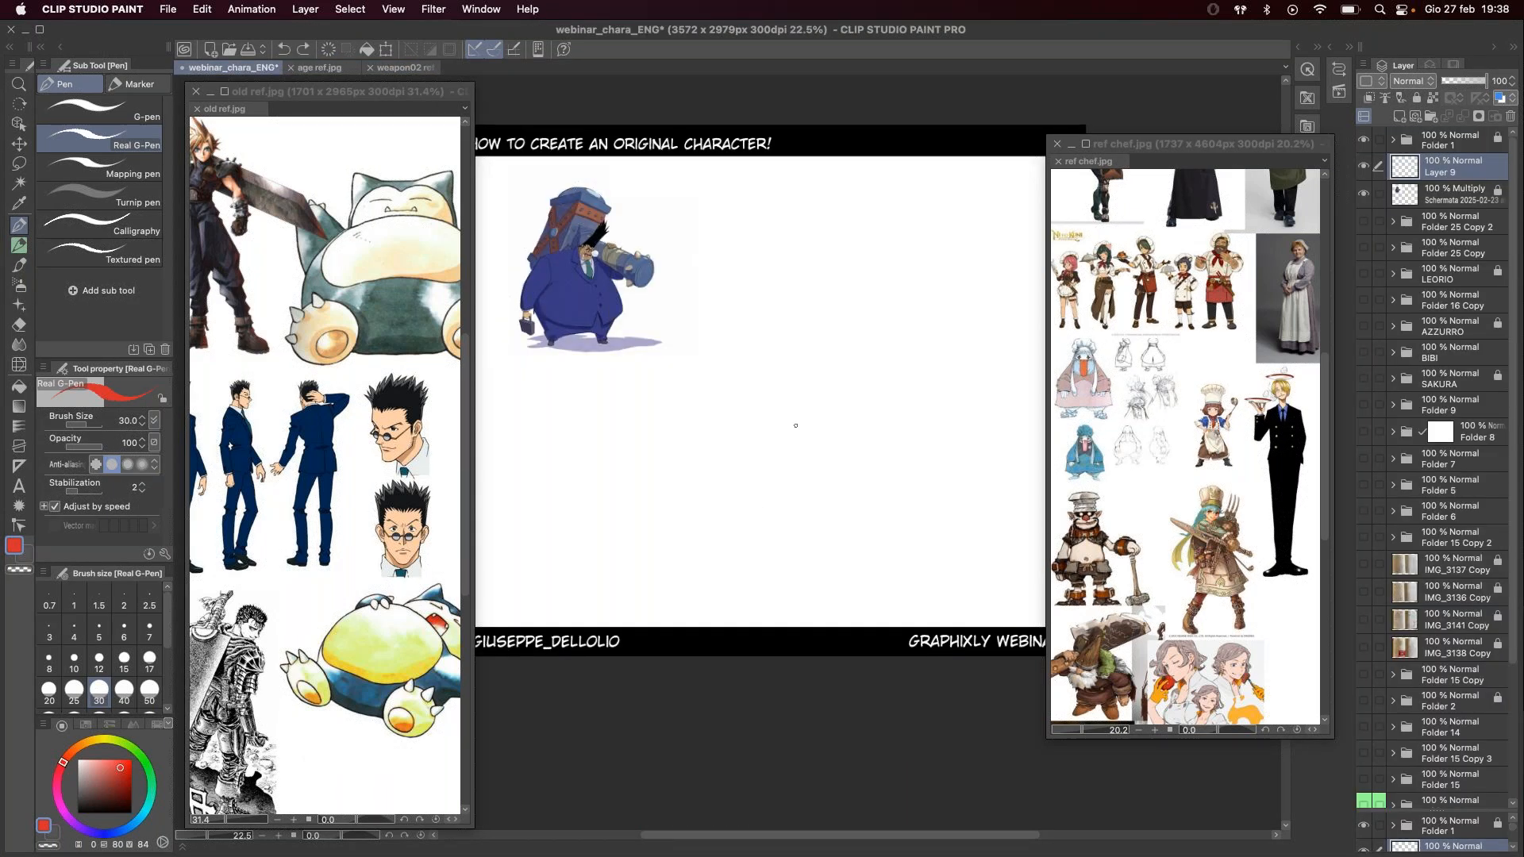
Step: Sketch a large tilted rectangular block for the hammer head in red near the middle of the page
mouse_move(760, 429)
mouse_down()
mouse_move(776, 398)
mouse_move(812, 401)
mouse_up()
mouse_move(710, 385)
mouse_down()
mouse_move(768, 206)
mouse_move(883, 230)
mouse_up()
drag(887, 228, 807, 431)
drag(699, 386, 761, 211)
drag(778, 187, 885, 220)
drag(886, 275, 812, 400)
Step: Sketch the hammer's handle with a rounded end slanting down to the right and an oval below the block
drag(835, 361, 949, 404)
drag(853, 424, 998, 474)
drag(963, 419, 994, 464)
mouse_move(783, 434)
mouse_down()
mouse_move(823, 409)
mouse_move(846, 426)
mouse_move(796, 427)
mouse_move(801, 482)
mouse_move(840, 510)
mouse_move(843, 420)
mouse_up()
mouse_move(853, 504)
mouse_down()
mouse_move(782, 475)
mouse_move(847, 510)
mouse_move(845, 429)
mouse_up()
mouse_move(677, 428)
mouse_down()
mouse_move(758, 178)
mouse_move(873, 210)
mouse_move(842, 345)
mouse_up()
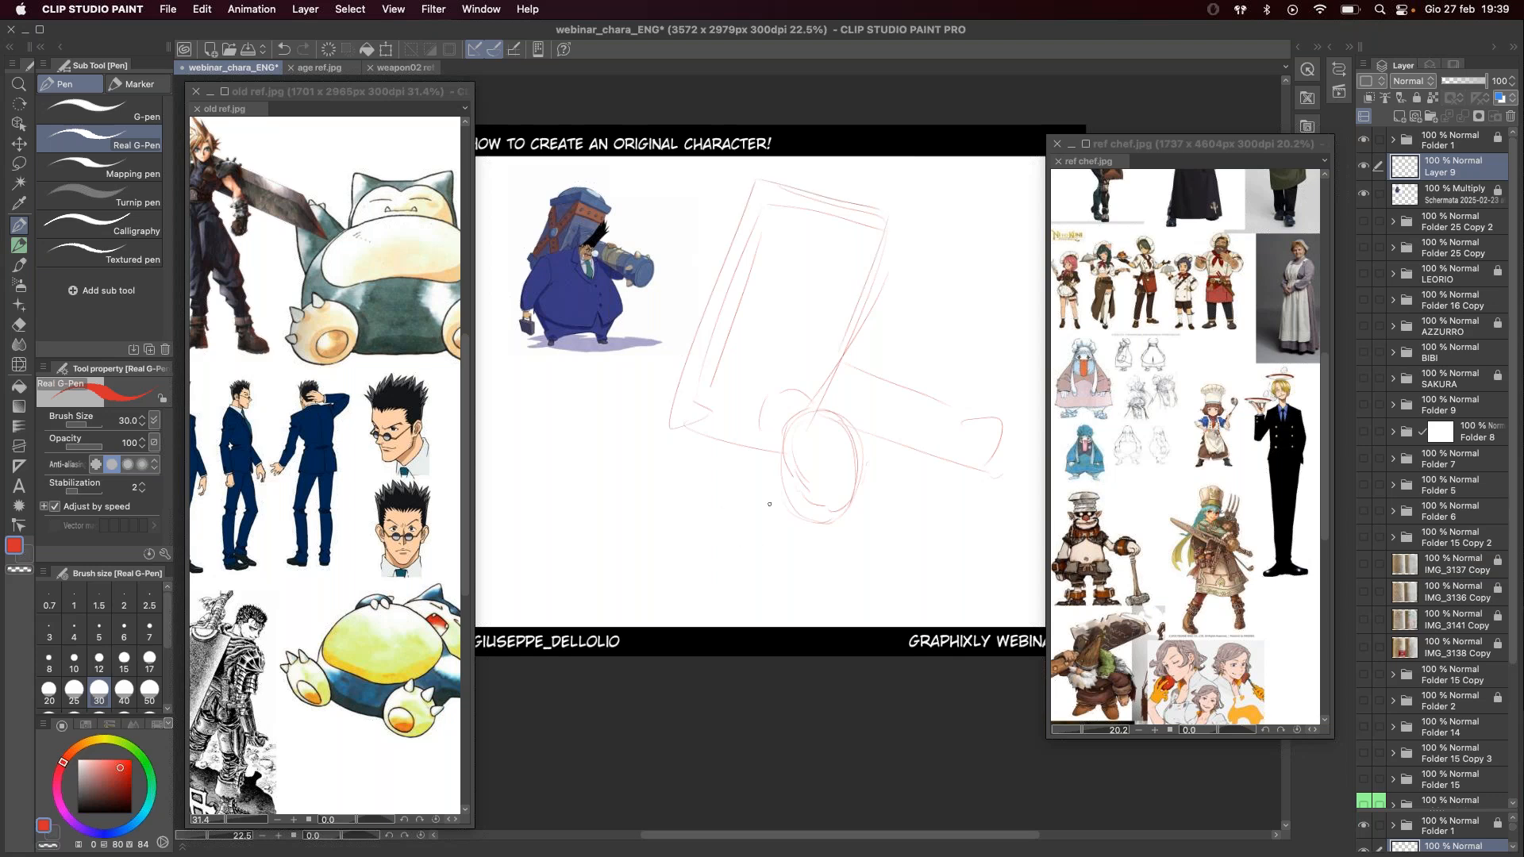
Step: Move the red hammer sketch slightly down and to the left on the page
key(k)
mouse_move(884, 480)
mouse_down()
mouse_move(854, 527)
mouse_move(865, 512)
mouse_up()
key(p)
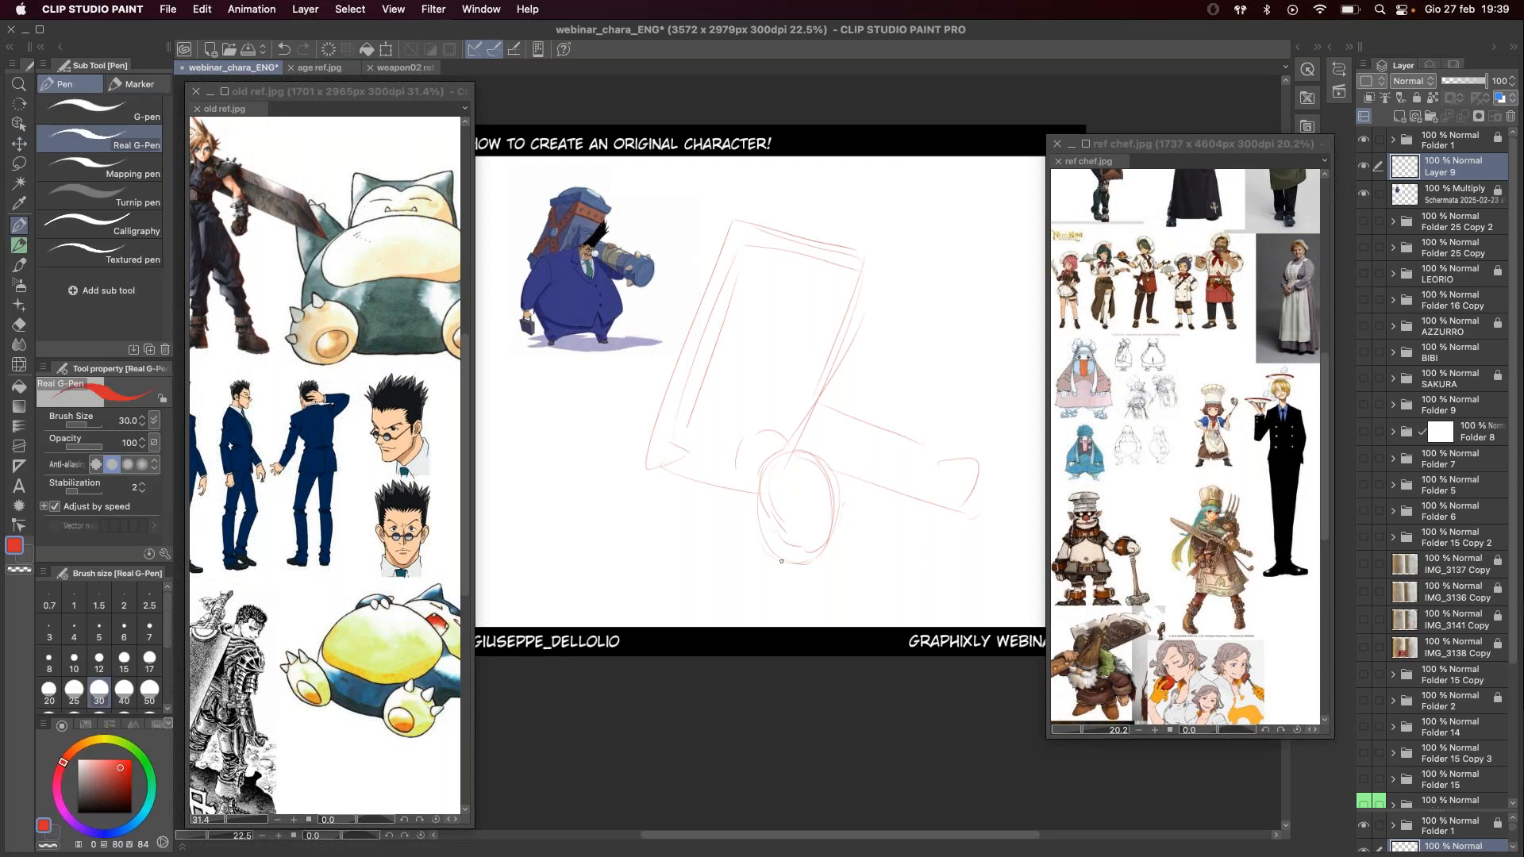
Step: Add lines above the hammer block's top edge and a short diagonal mark beside the blue-suited character
drag(719, 206, 877, 249)
drag(728, 205, 879, 239)
drag(663, 191, 632, 226)
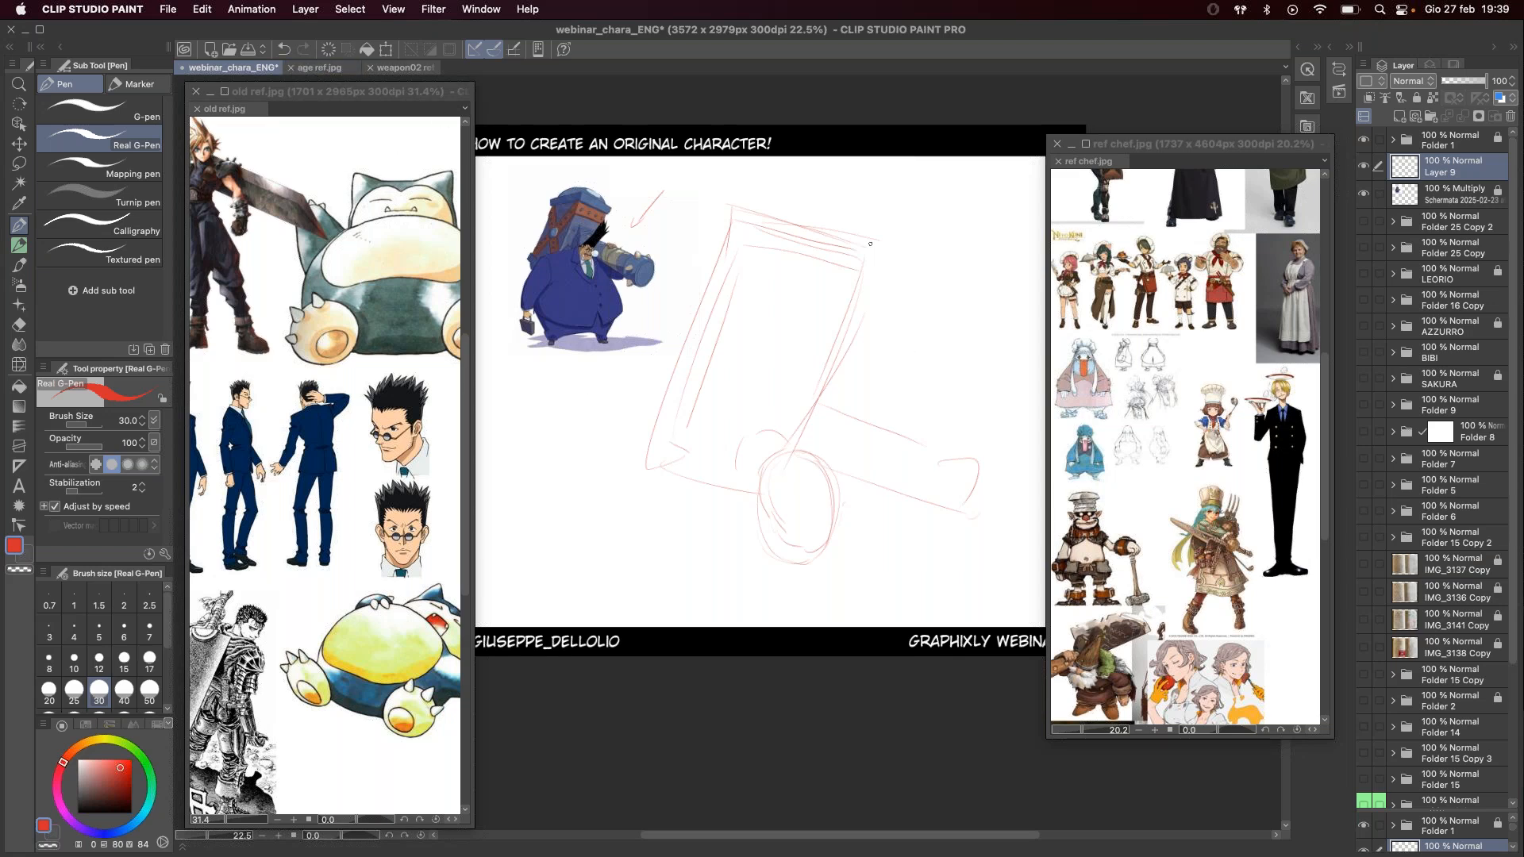
Step: Dock age ref.jpg into the old ref.jpg window and weapon02 ref.jpg into the ref chef.jpg window
click(317, 67)
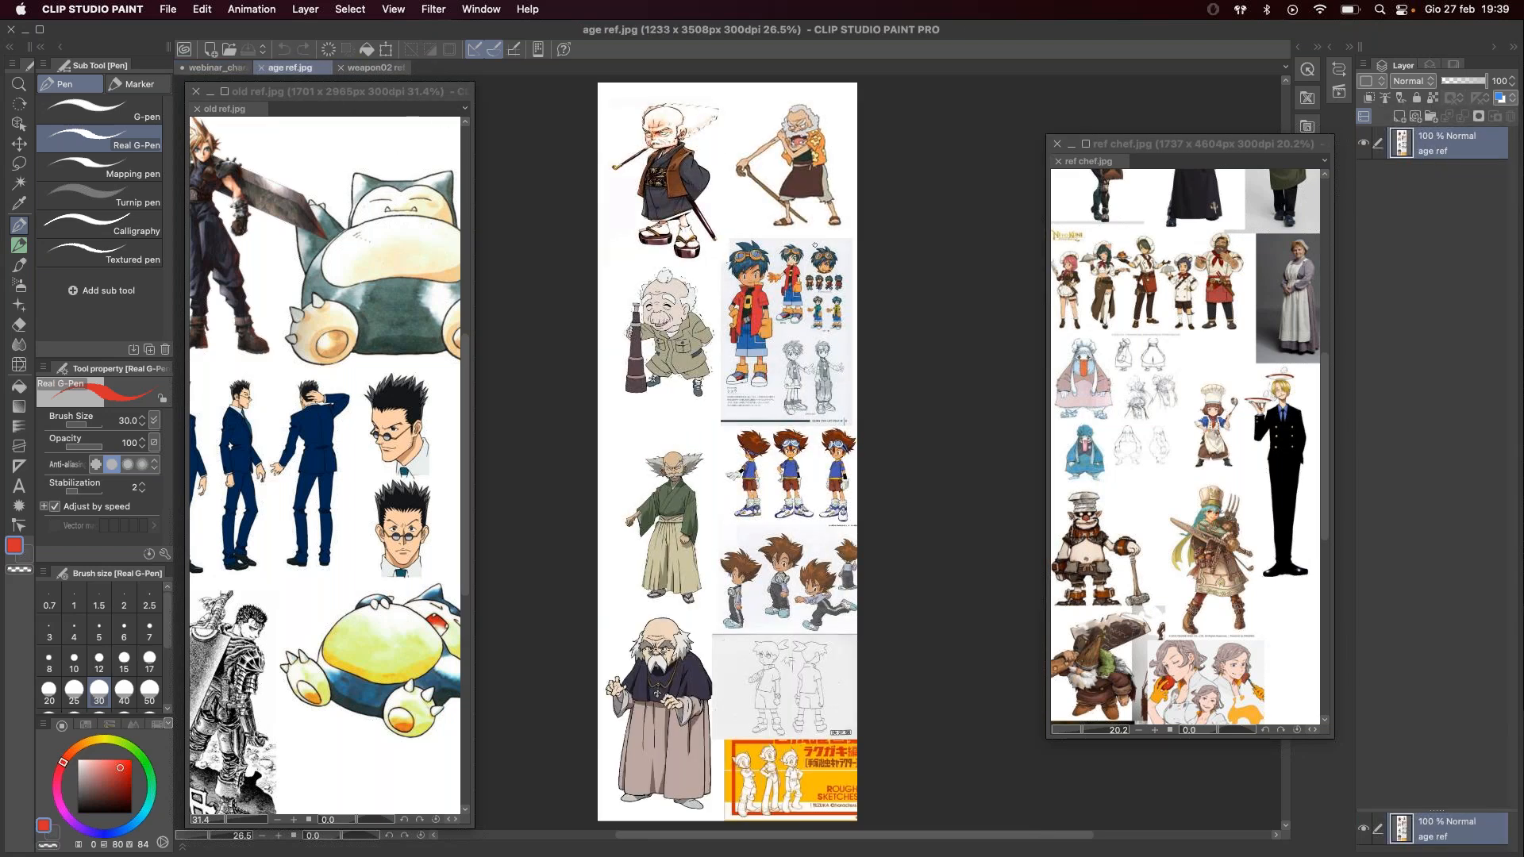
mouse_move(292, 70)
mouse_down()
mouse_move(298, 108)
mouse_move(673, 204)
mouse_move(1040, 151)
mouse_move(1166, 159)
mouse_up()
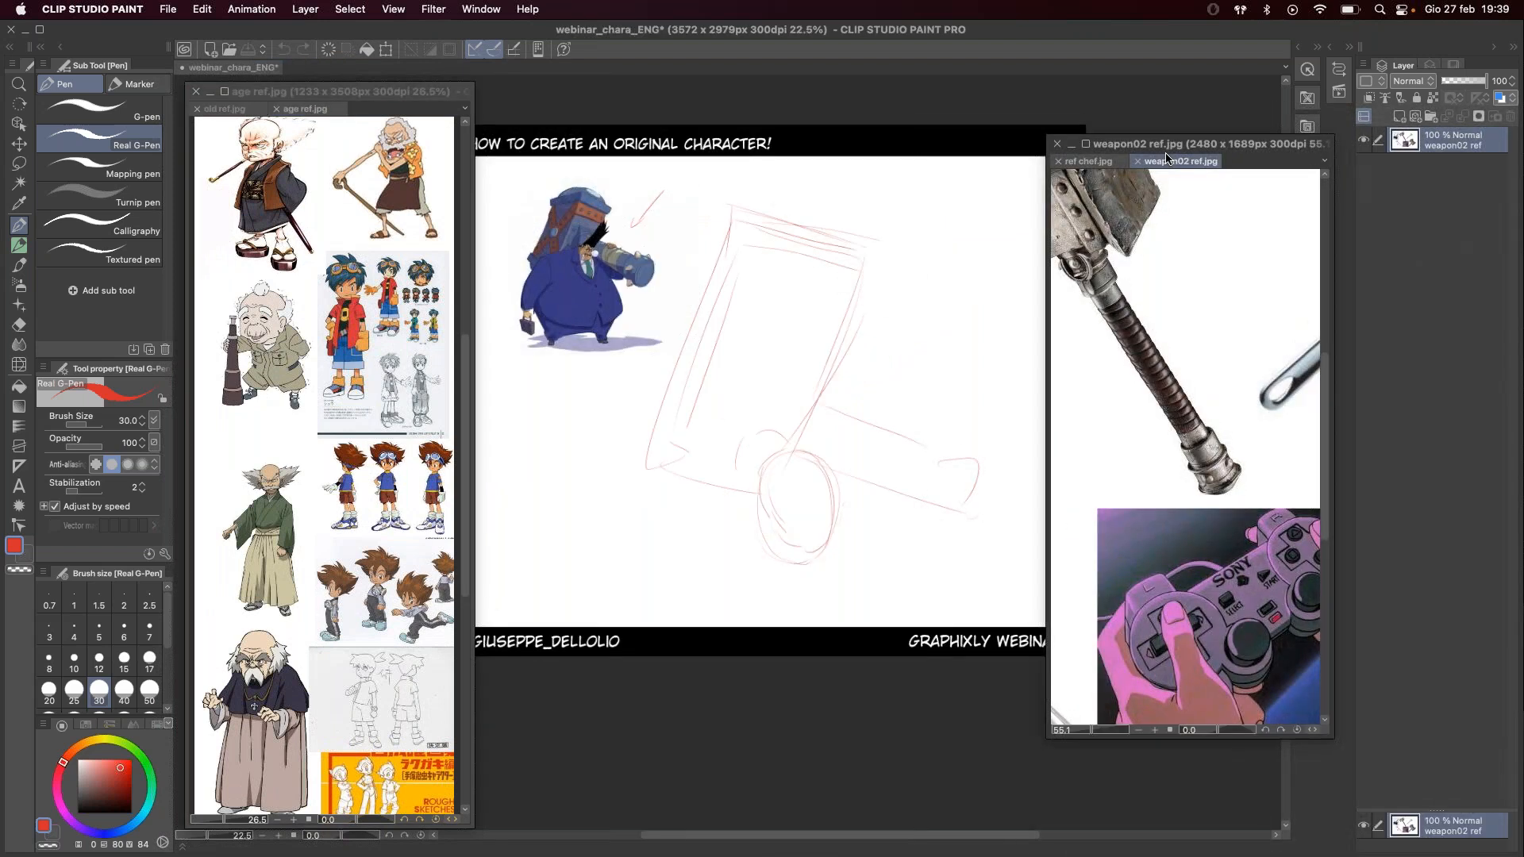
Step: Examine the hammers in weapon02 ref.jpg and the elderly characters in age ref.jpg
scroll(1170, 365, down, 4)
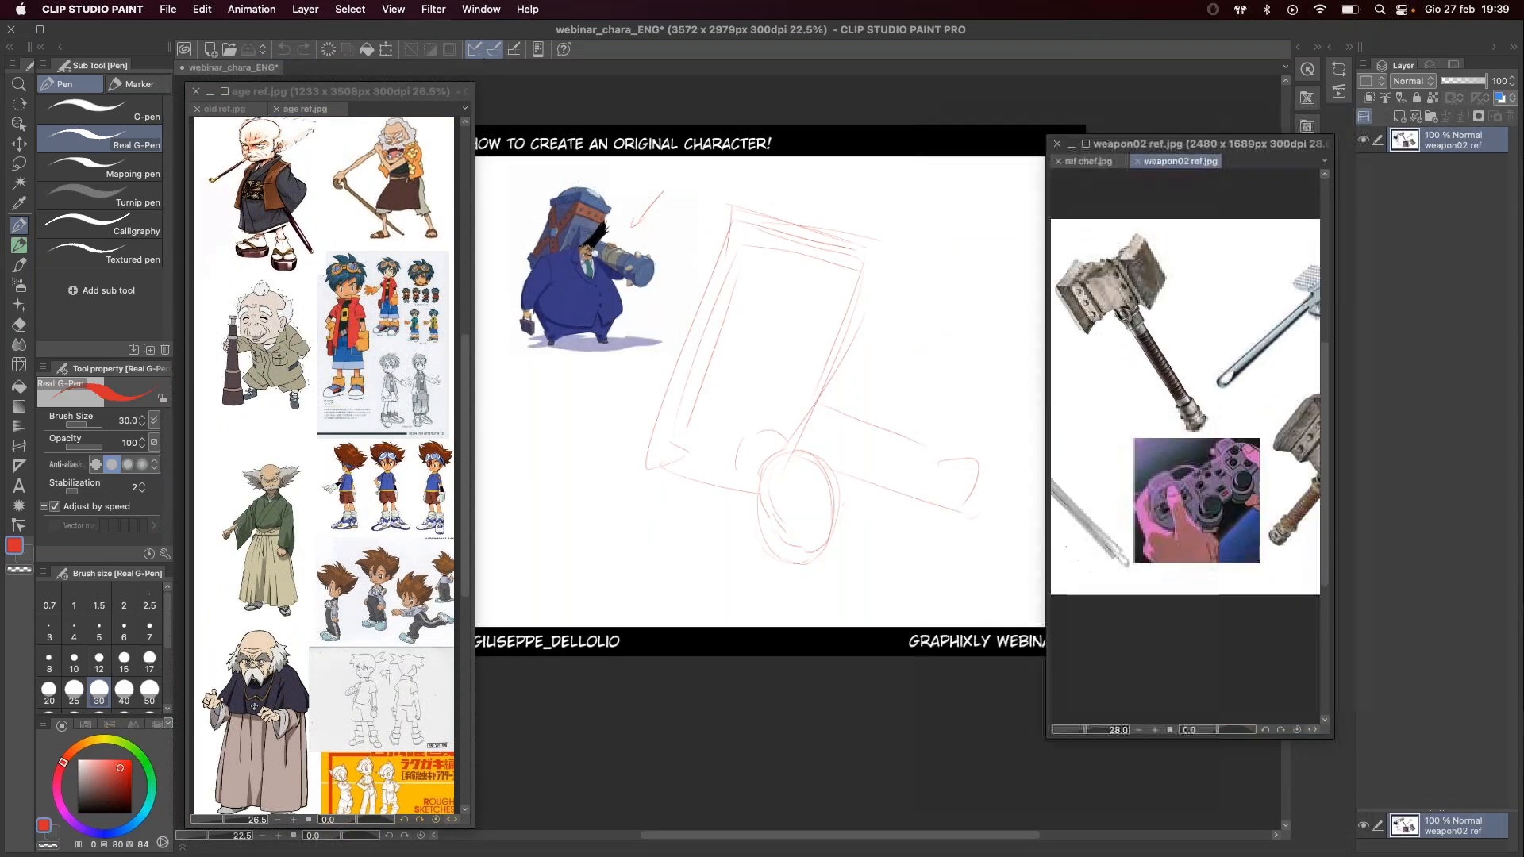
click(781, 464)
drag(881, 451, 842, 450)
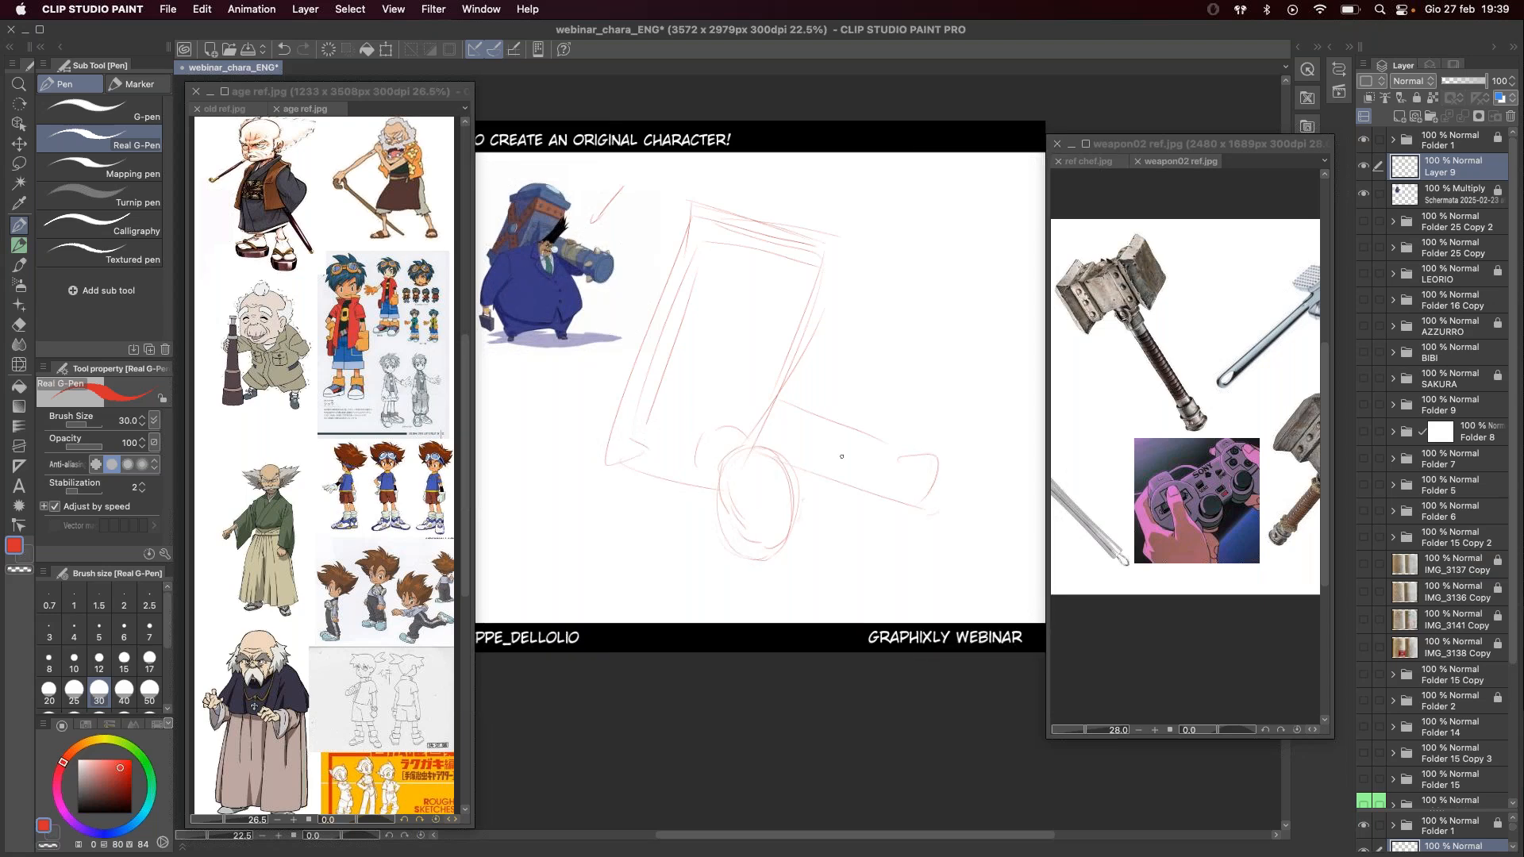
drag(726, 497, 842, 510)
key(super+z)
click(465, 388)
scroll(465, 380, up, 2)
scroll(465, 379, up, 1)
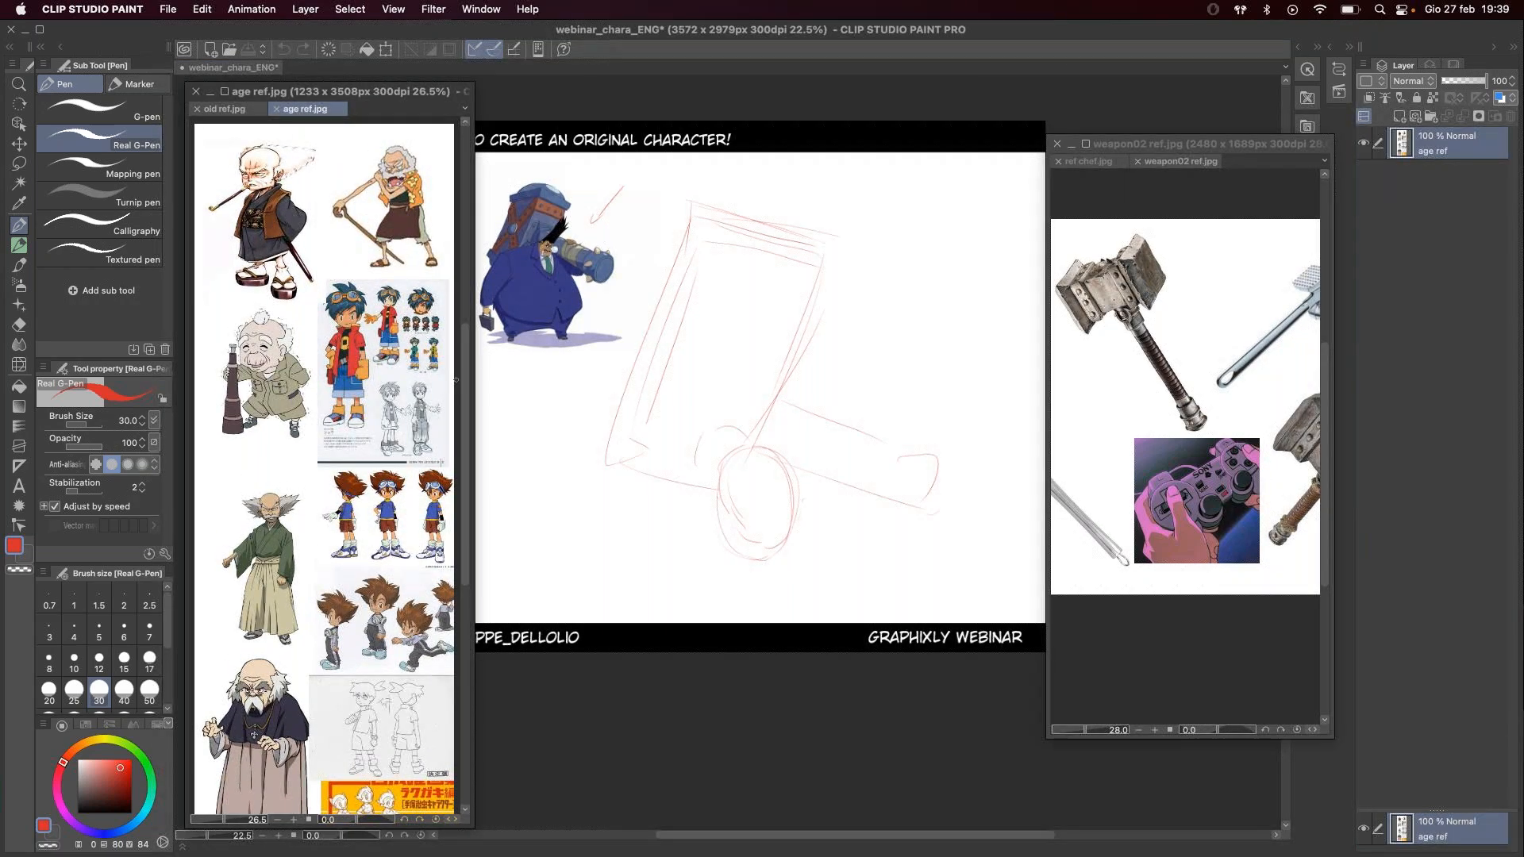
scroll(461, 469, down, 3)
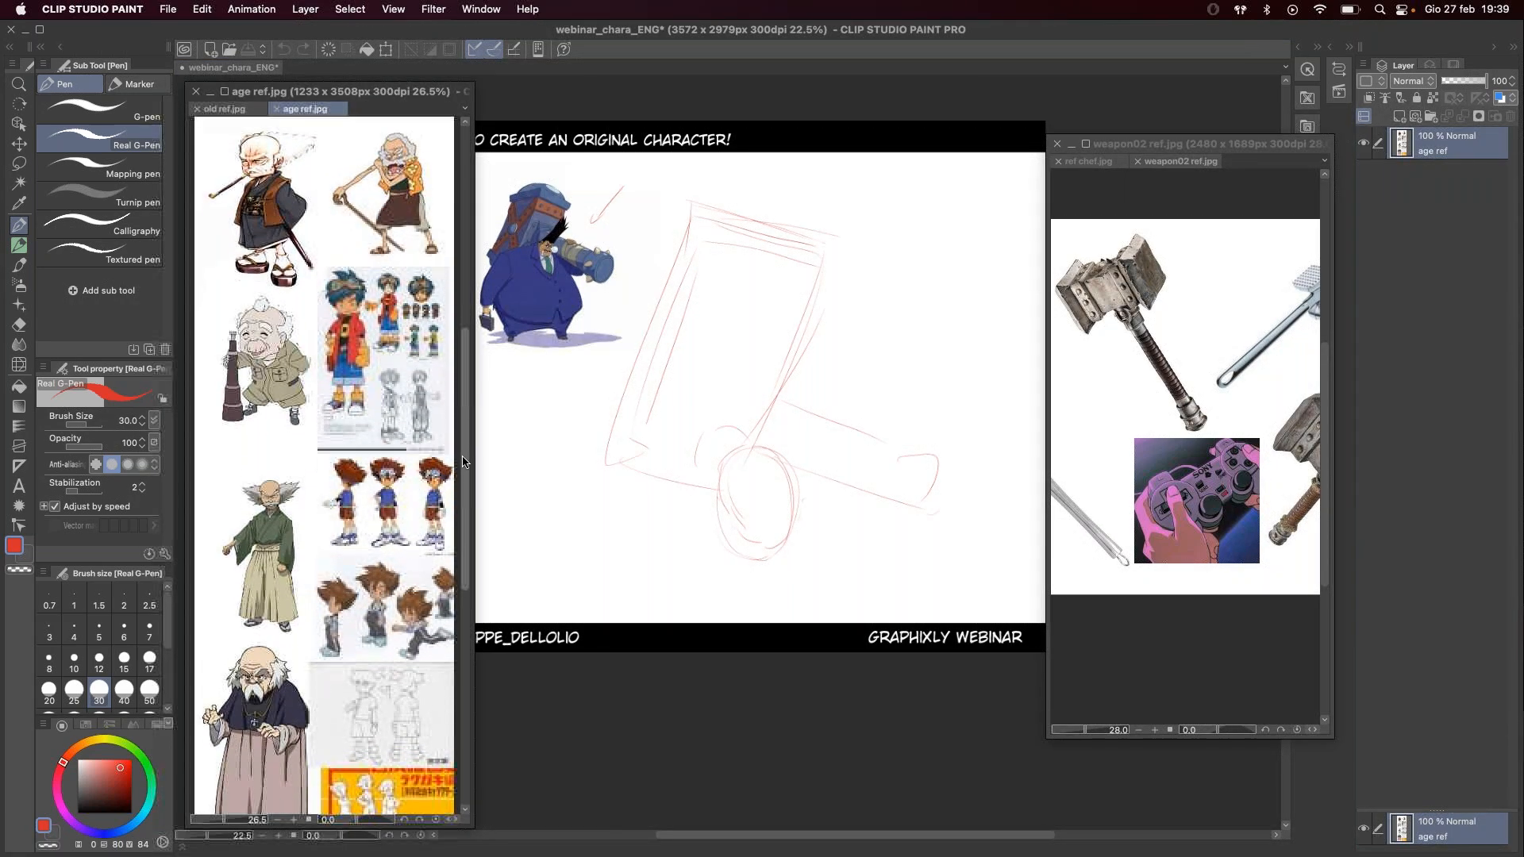
scroll(462, 464, up, 2)
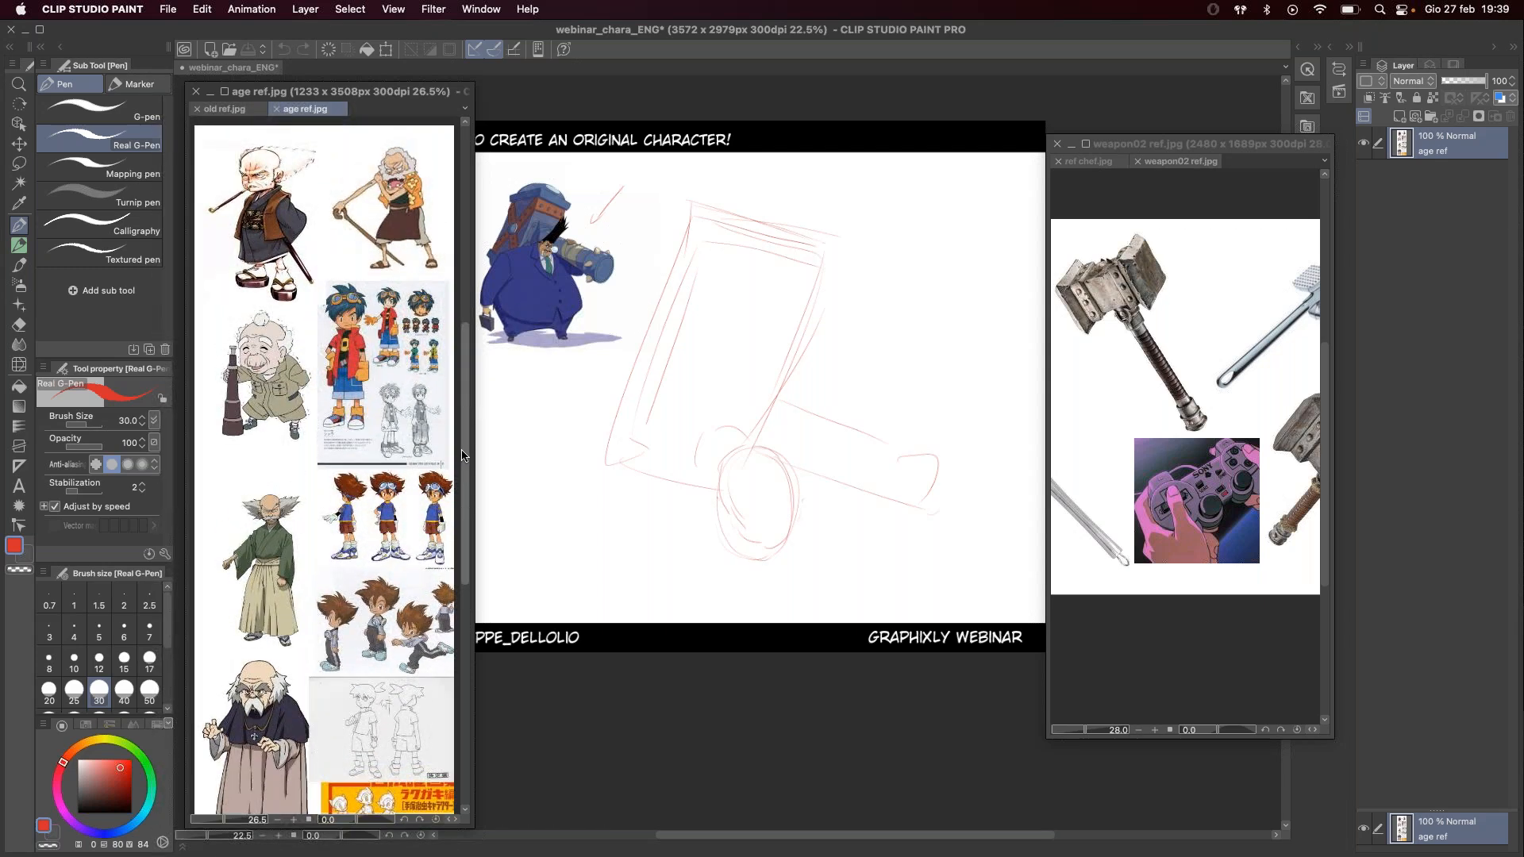
Step: Sketch a small character below the hammer block with a round head, tiny body and a thinner round-ended handle slanting down to the right
click(738, 462)
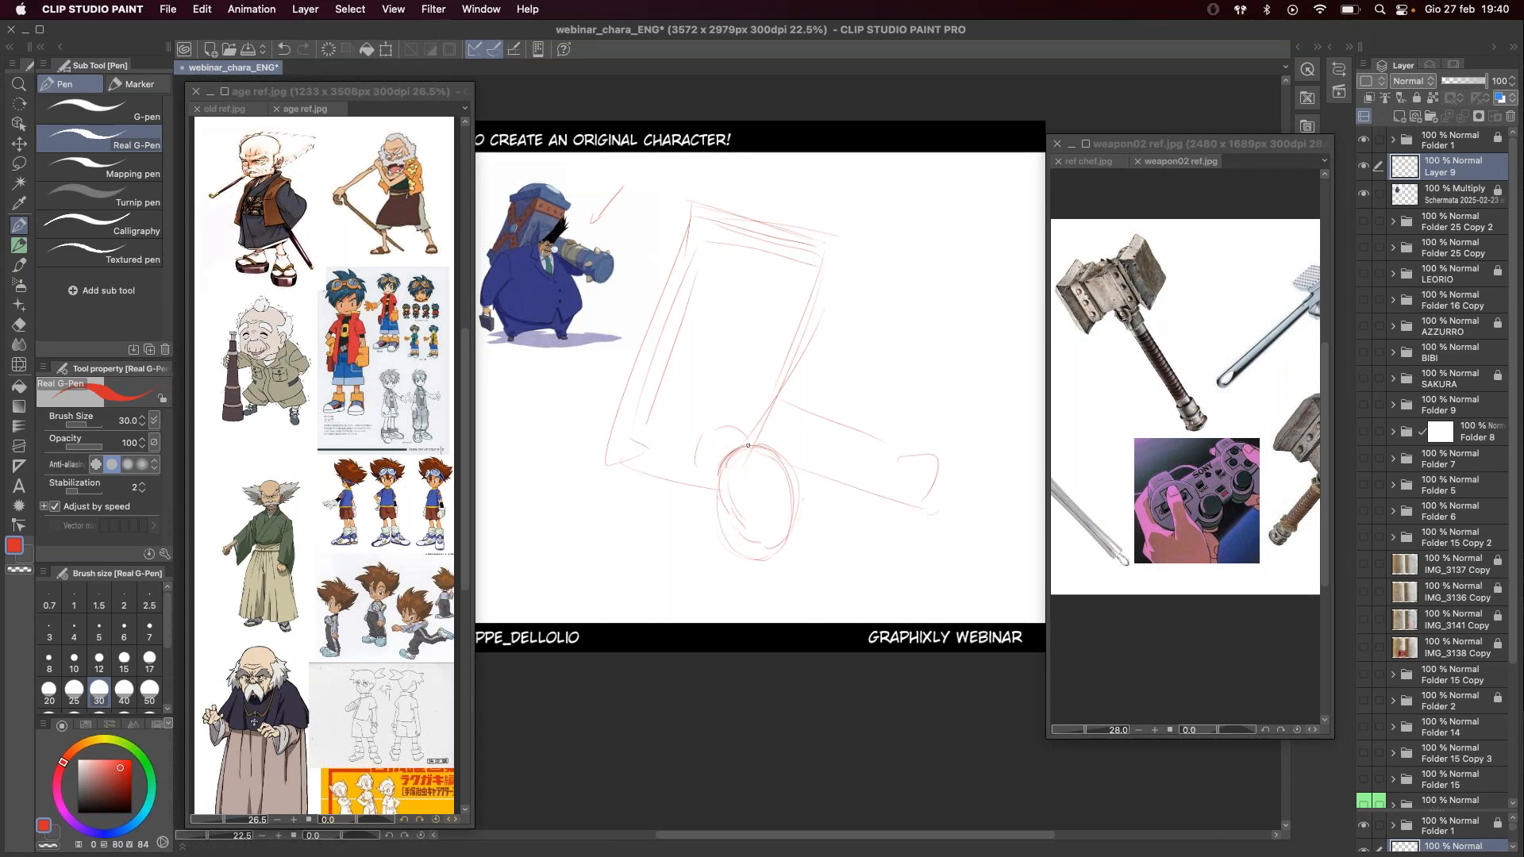
mouse_move(725, 453)
mouse_down()
mouse_move(754, 443)
mouse_move(726, 484)
mouse_move(738, 492)
mouse_up()
mouse_move(717, 470)
mouse_down()
mouse_move(726, 502)
mouse_move(765, 504)
mouse_move(783, 455)
mouse_move(768, 506)
mouse_move(790, 485)
mouse_move(760, 504)
mouse_up()
mouse_move(751, 513)
mouse_down()
mouse_move(780, 540)
mouse_move(752, 514)
mouse_move(742, 548)
mouse_move(773, 552)
mouse_move(774, 517)
mouse_move(777, 549)
mouse_move(743, 542)
mouse_move(757, 557)
mouse_move(782, 545)
mouse_move(778, 519)
mouse_move(741, 546)
mouse_move(764, 559)
mouse_move(744, 547)
mouse_move(749, 570)
mouse_move(804, 523)
mouse_move(791, 517)
mouse_move(845, 543)
mouse_up()
drag(781, 481, 901, 536)
mouse_move(774, 509)
mouse_down()
mouse_move(865, 553)
mouse_move(871, 532)
mouse_move(850, 540)
mouse_move(873, 557)
mouse_move(882, 526)
mouse_move(890, 560)
mouse_up()
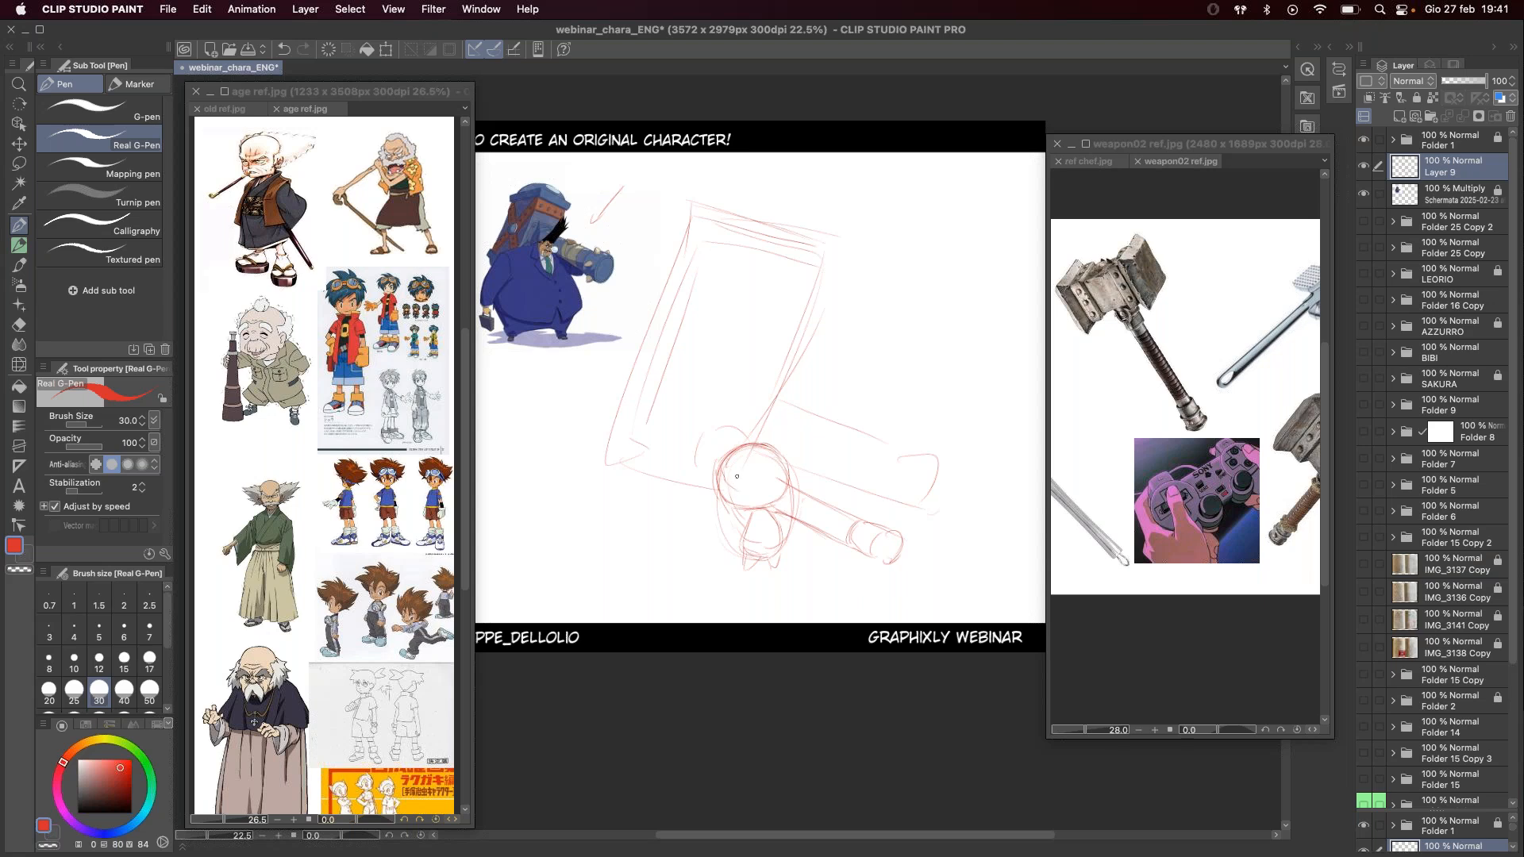
Step: Add a hair bun, ears and closed eyes to the small character's head and refine the end of the hammer handle
click(264, 295)
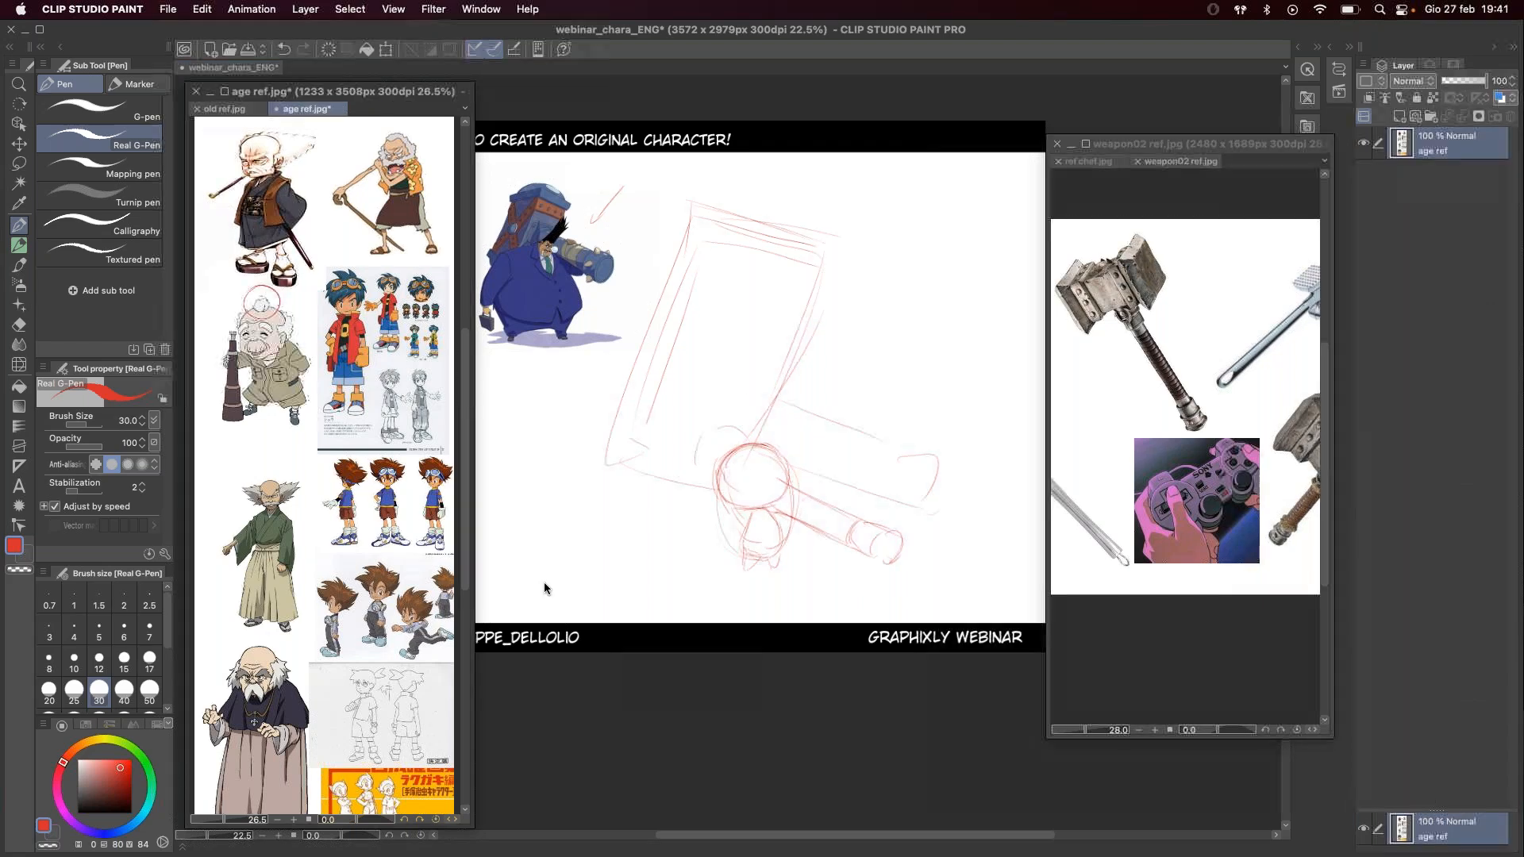
key(super+z)
click(742, 457)
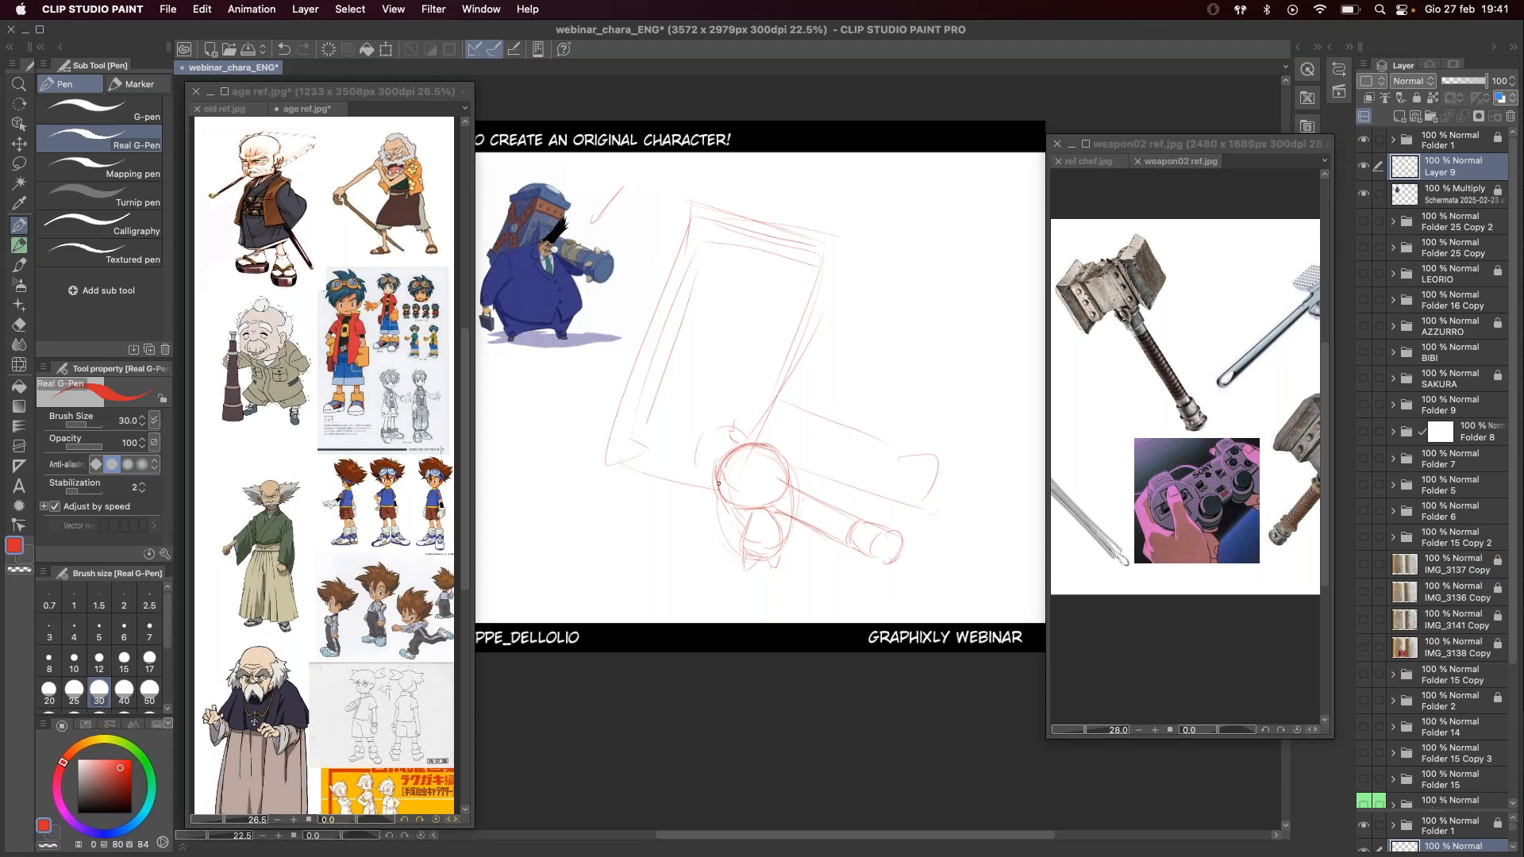
drag(708, 486, 707, 496)
drag(738, 477, 749, 474)
drag(742, 477, 748, 474)
drag(853, 549, 885, 560)
Step: Erase the old hammer block and handle lines and redraw a tilted block outline rising from behind the character's head
key(e)
mouse_move(817, 422)
mouse_down()
mouse_move(861, 495)
mouse_move(878, 473)
mouse_move(819, 483)
mouse_move(846, 312)
mouse_move(799, 352)
mouse_move(658, 353)
mouse_move(724, 272)
mouse_move(844, 280)
mouse_move(643, 412)
mouse_move(657, 500)
mouse_move(647, 389)
mouse_move(600, 446)
mouse_move(697, 272)
mouse_up()
key(p)
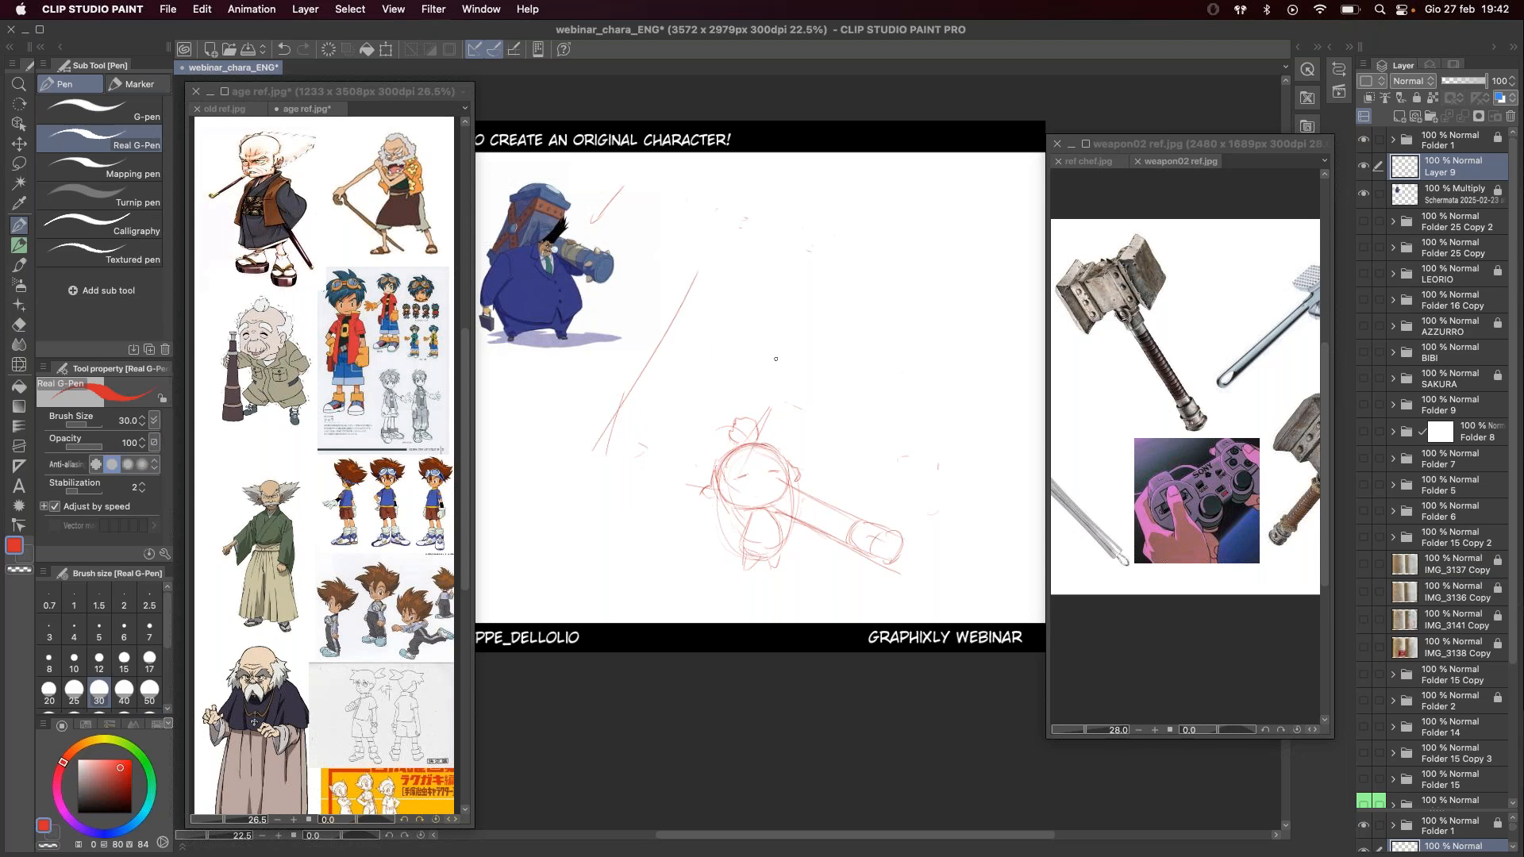
mouse_move(702, 279)
mouse_down()
mouse_move(796, 324)
mouse_move(764, 409)
mouse_move(738, 280)
mouse_move(803, 292)
mouse_move(848, 322)
mouse_move(766, 444)
mouse_up()
drag(614, 422, 584, 466)
mouse_move(607, 475)
mouse_down()
mouse_move(685, 526)
mouse_move(731, 510)
mouse_up()
drag(820, 375, 778, 442)
drag(708, 286, 670, 351)
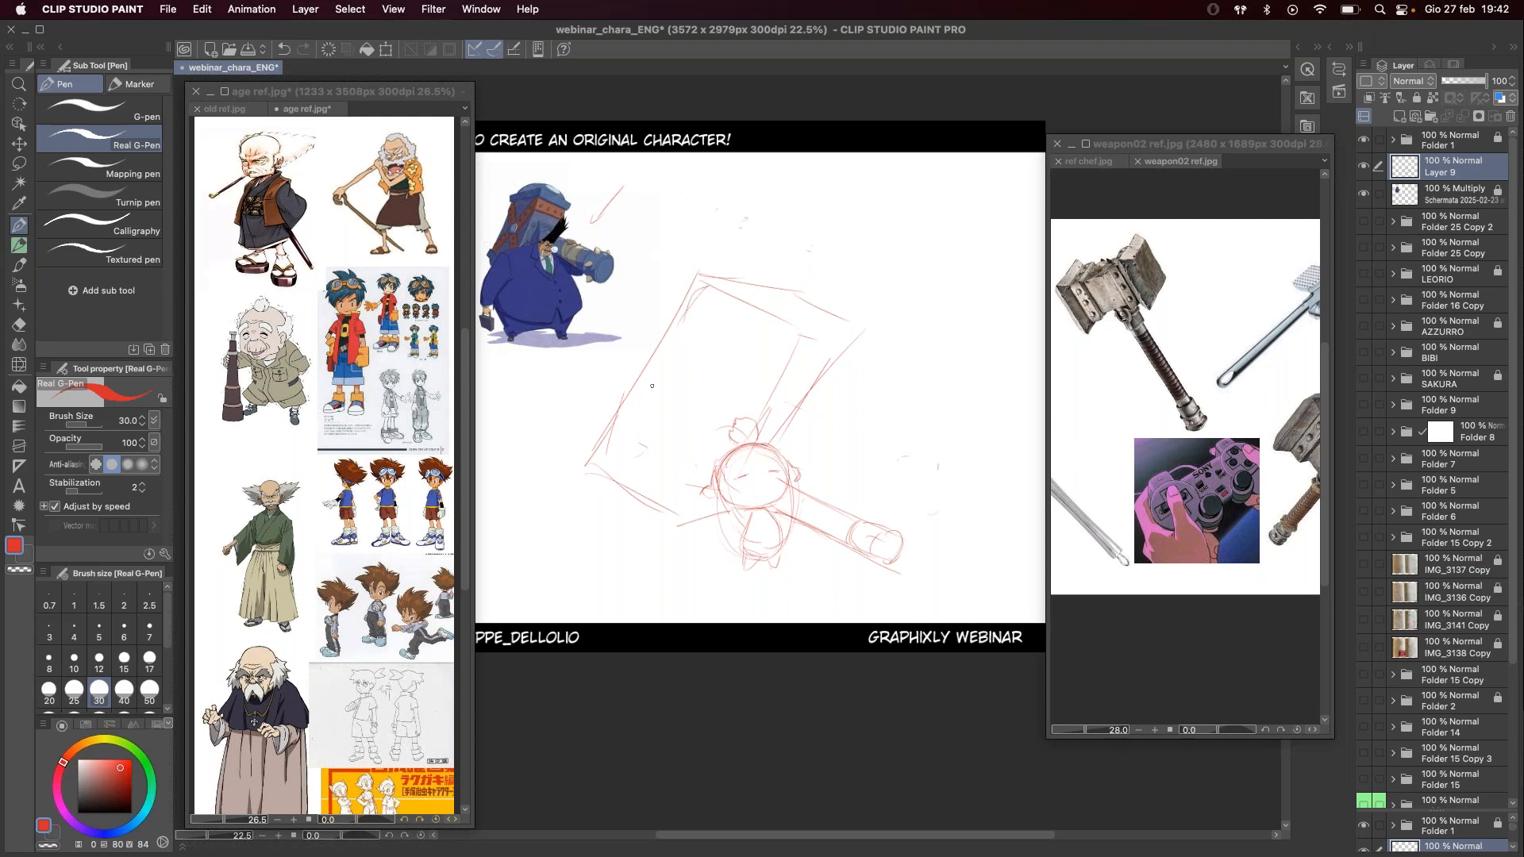
Step: Reinforce the new block's outline and sketch a tapering edge from its upper right corner down to the character's head
drag(613, 449, 627, 411)
drag(699, 289, 799, 331)
mouse_move(749, 383)
mouse_down()
mouse_move(848, 366)
mouse_move(758, 315)
mouse_up()
drag(782, 318, 873, 358)
mouse_move(692, 283)
mouse_down()
mouse_move(772, 287)
mouse_move(871, 337)
mouse_up()
mouse_move(768, 386)
mouse_down()
mouse_move(739, 428)
mouse_move(745, 447)
mouse_up()
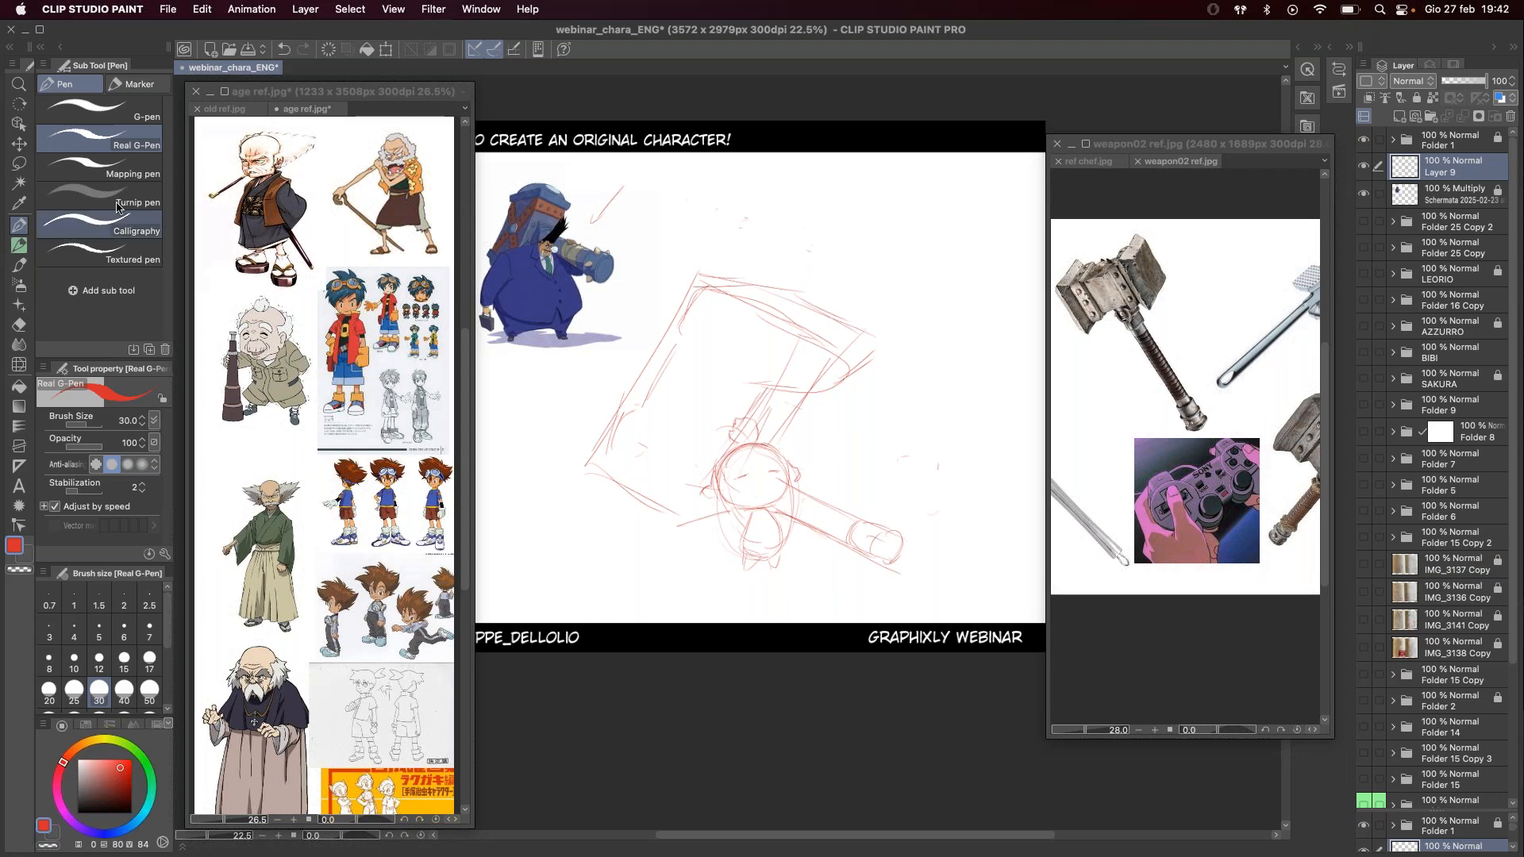
Step: Lasso the hammer block, move it slightly down and to the left, and deselect it
click(19, 163)
mouse_move(707, 524)
mouse_down()
mouse_move(706, 474)
mouse_move(753, 400)
mouse_move(776, 433)
mouse_move(831, 423)
mouse_move(900, 346)
mouse_move(907, 305)
mouse_move(704, 236)
mouse_move(579, 439)
mouse_move(573, 504)
mouse_move(702, 542)
mouse_move(705, 490)
mouse_up()
key(super+t)
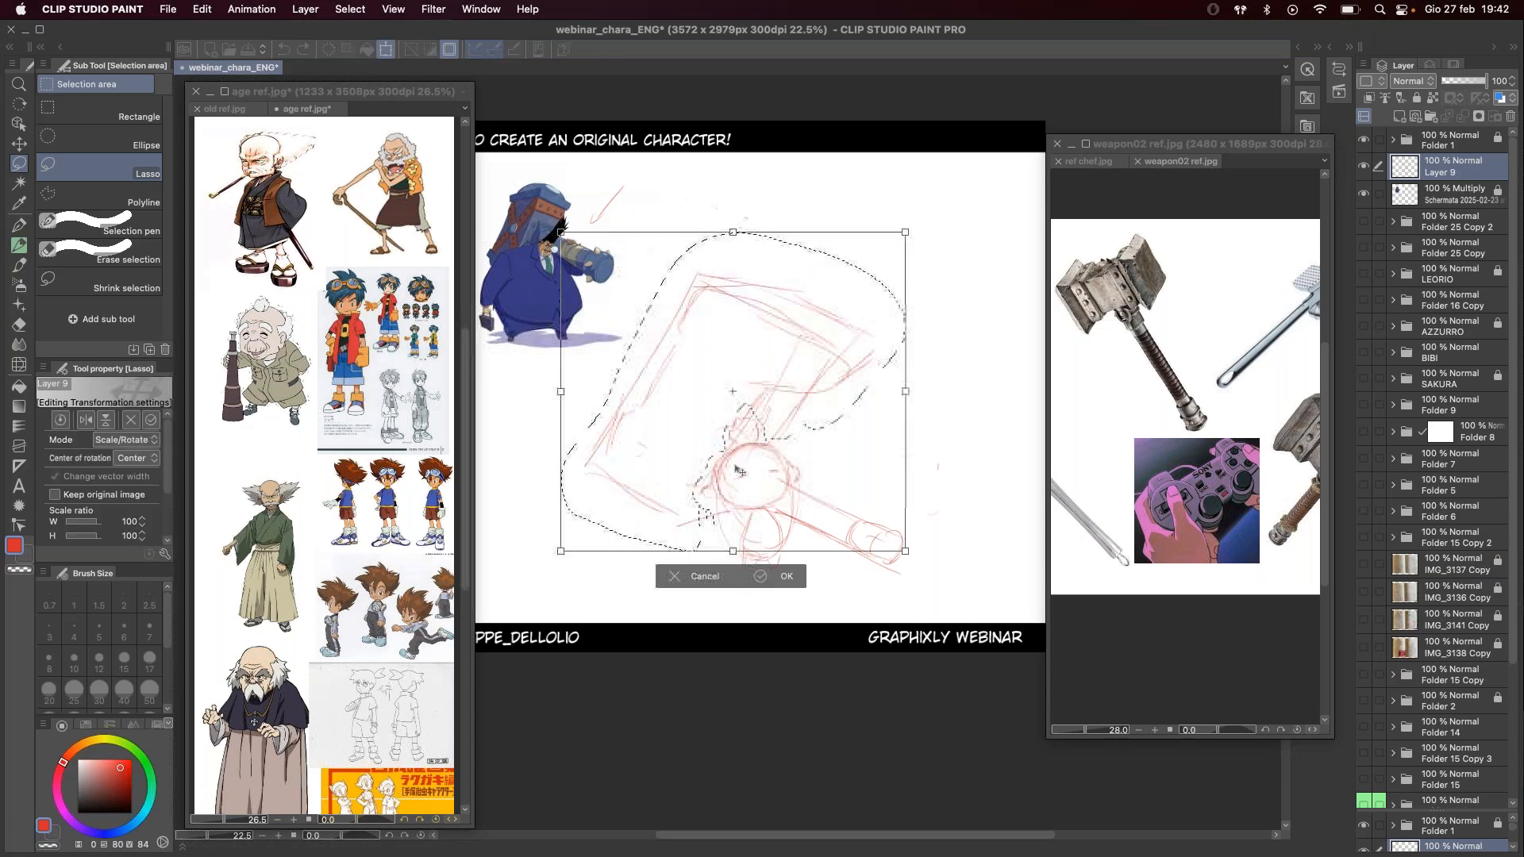
drag(796, 399, 789, 417)
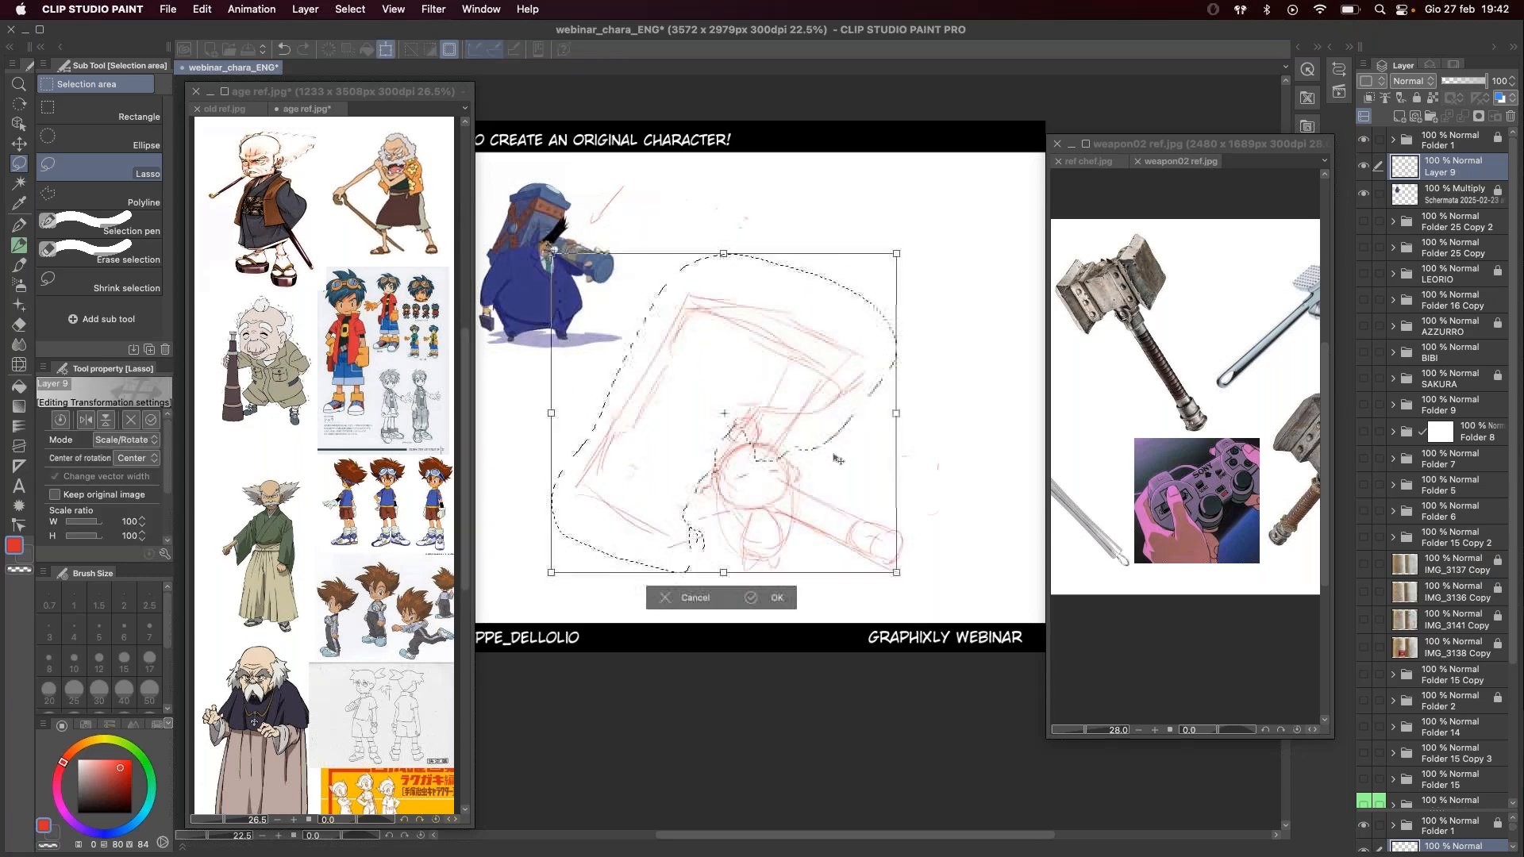
click(774, 593)
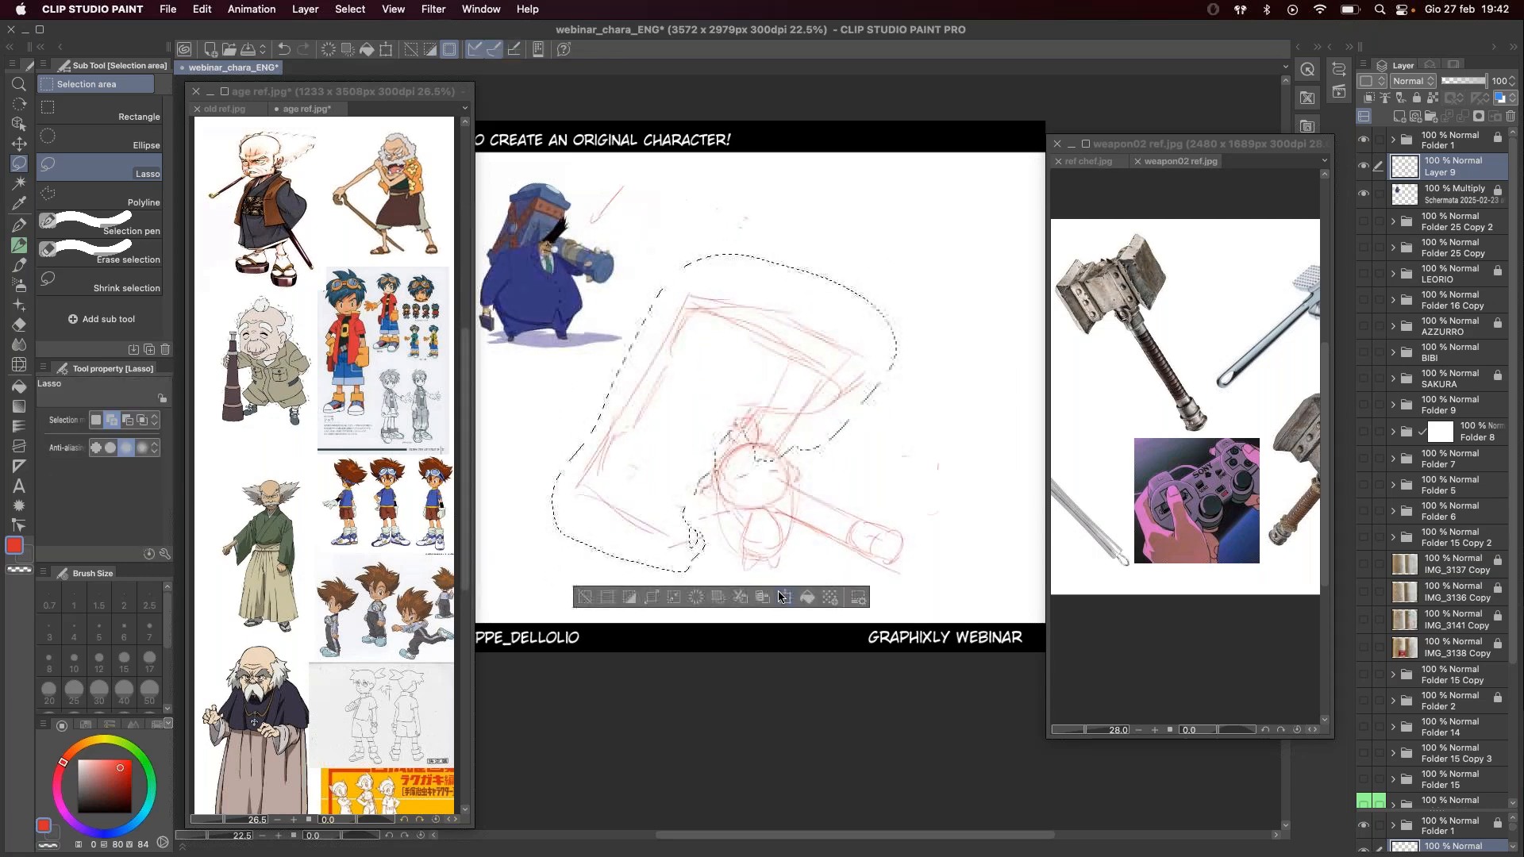
key(super+d)
Step: Redraw the hammer block's lower left corner and double its lower edge with a curved end beside the character
key(p)
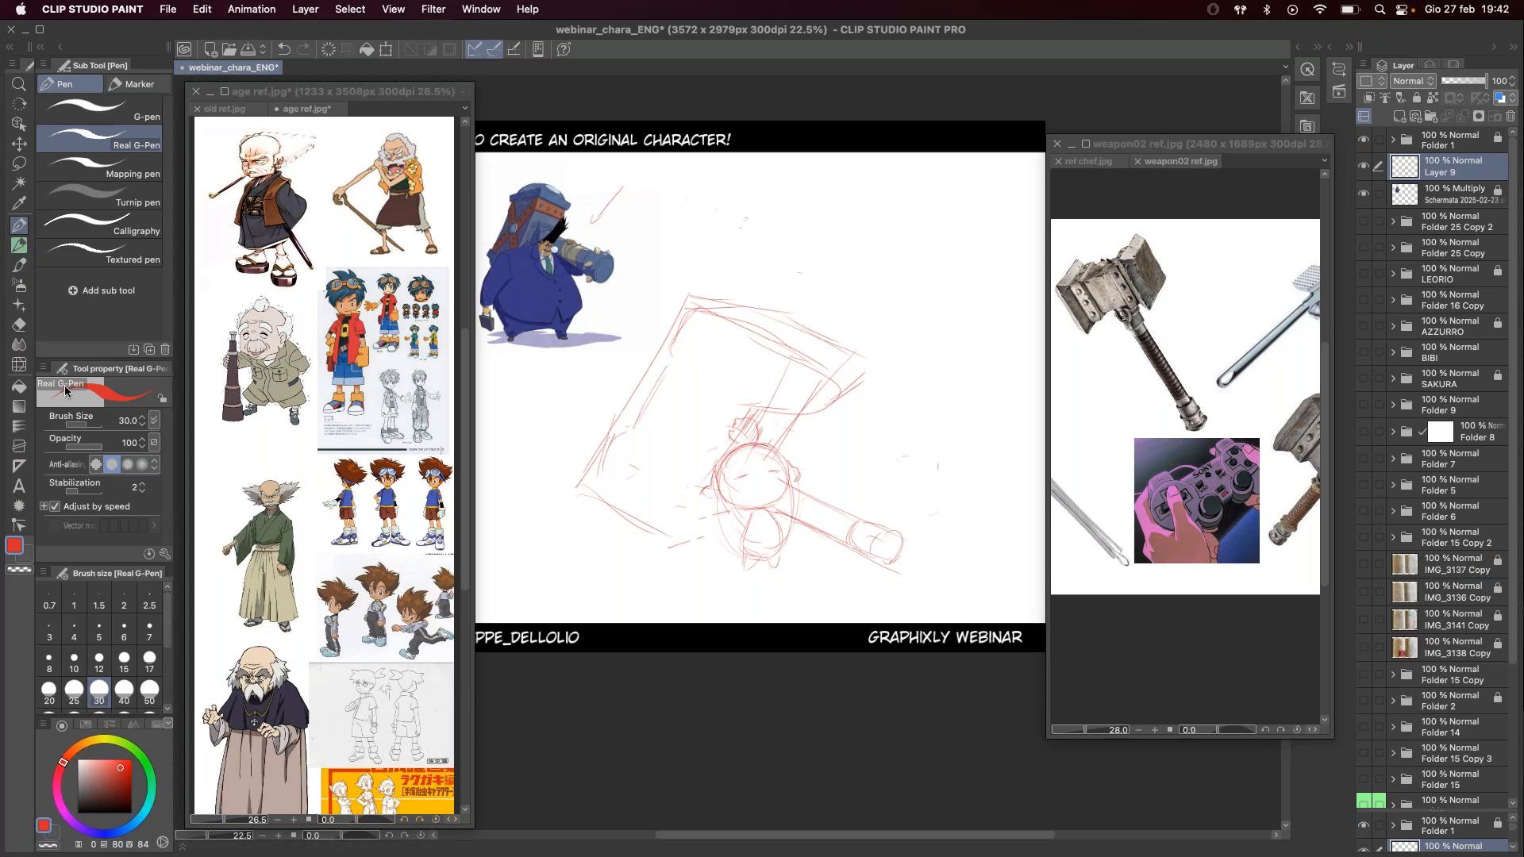
drag(602, 449, 619, 434)
mouse_move(613, 510)
mouse_down()
mouse_move(707, 552)
mouse_move(719, 525)
mouse_move(703, 553)
mouse_move(589, 489)
mouse_up()
mouse_move(601, 456)
mouse_down()
mouse_move(595, 501)
mouse_move(700, 563)
mouse_up()
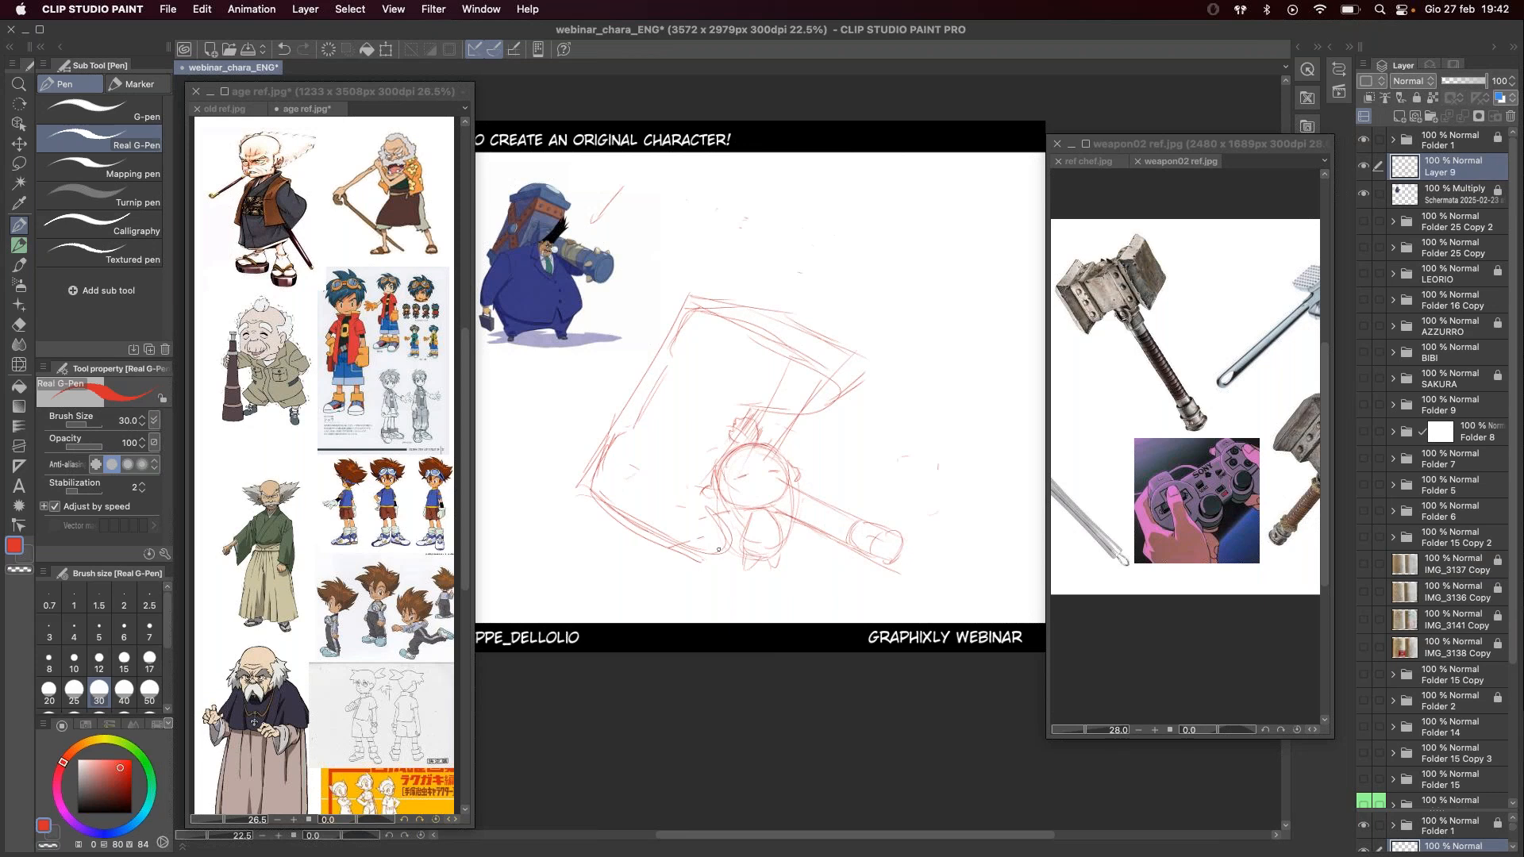
mouse_move(605, 456)
mouse_down()
mouse_move(591, 512)
mouse_move(690, 562)
mouse_up()
drag(604, 526, 679, 562)
key(super+z)
mouse_move(590, 485)
mouse_down()
mouse_move(605, 518)
mouse_move(700, 565)
mouse_up()
Step: Rework the character's face with tightly shut eyes and a small frown
mouse_move(792, 485)
mouse_down()
mouse_move(805, 497)
mouse_move(725, 492)
mouse_up()
key(super+z)
key(super+z)
key(super+z)
drag(764, 475, 769, 479)
key(super+z)
drag(768, 489, 775, 487)
Step: Add a stepped rim along the block's left edge and reinforce the handle and the character's body
drag(622, 439, 692, 296)
drag(776, 510, 894, 563)
mouse_move(754, 515)
mouse_down()
mouse_move(746, 544)
mouse_move(768, 544)
mouse_move(745, 573)
mouse_up()
drag(635, 435, 679, 361)
Step: Draw a row of pointed meat-tenderizer teeth along the hammer block's upper edge, using weapon02 ref.jpg as reference
click(1215, 414)
drag(1262, 373, 1196, 353)
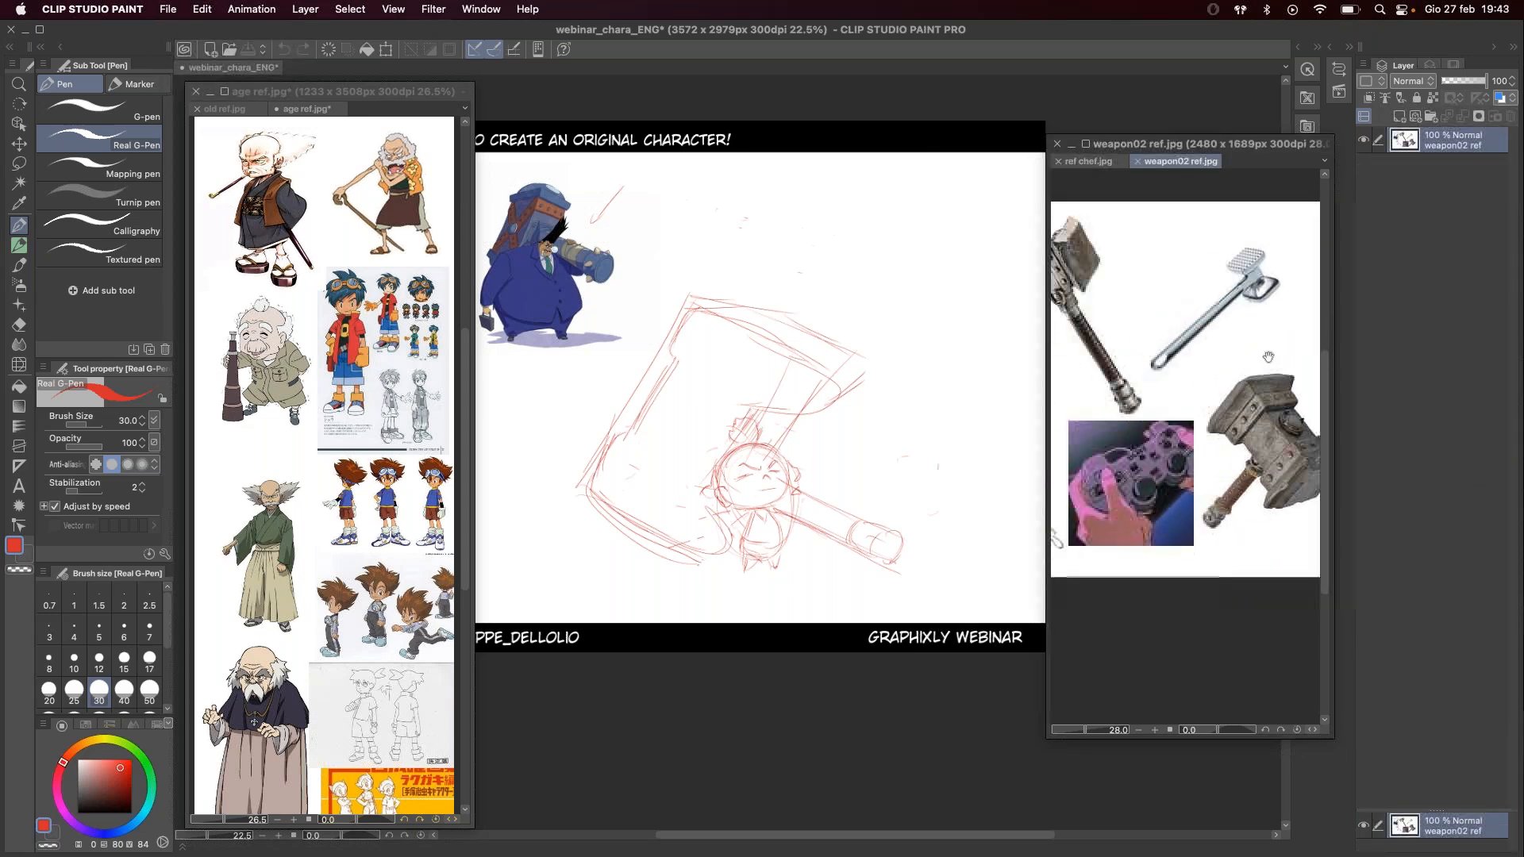
drag(1063, 435, 998, 476)
drag(1167, 410, 1177, 410)
click(781, 330)
mouse_move(706, 298)
mouse_down()
mouse_move(758, 303)
mouse_move(758, 327)
mouse_move(781, 328)
mouse_move(752, 328)
mouse_move(787, 313)
mouse_move(784, 354)
mouse_move(792, 343)
mouse_move(820, 367)
mouse_move(846, 380)
mouse_up()
drag(755, 304, 761, 324)
key(super+z)
mouse_move(756, 312)
mouse_down()
mouse_move(829, 338)
mouse_move(806, 358)
mouse_move(819, 343)
mouse_move(848, 363)
mouse_move(839, 350)
mouse_move(847, 383)
mouse_up()
mouse_move(729, 297)
mouse_down()
mouse_move(744, 288)
mouse_move(802, 334)
mouse_move(856, 347)
mouse_move(858, 373)
mouse_up()
key(super+z)
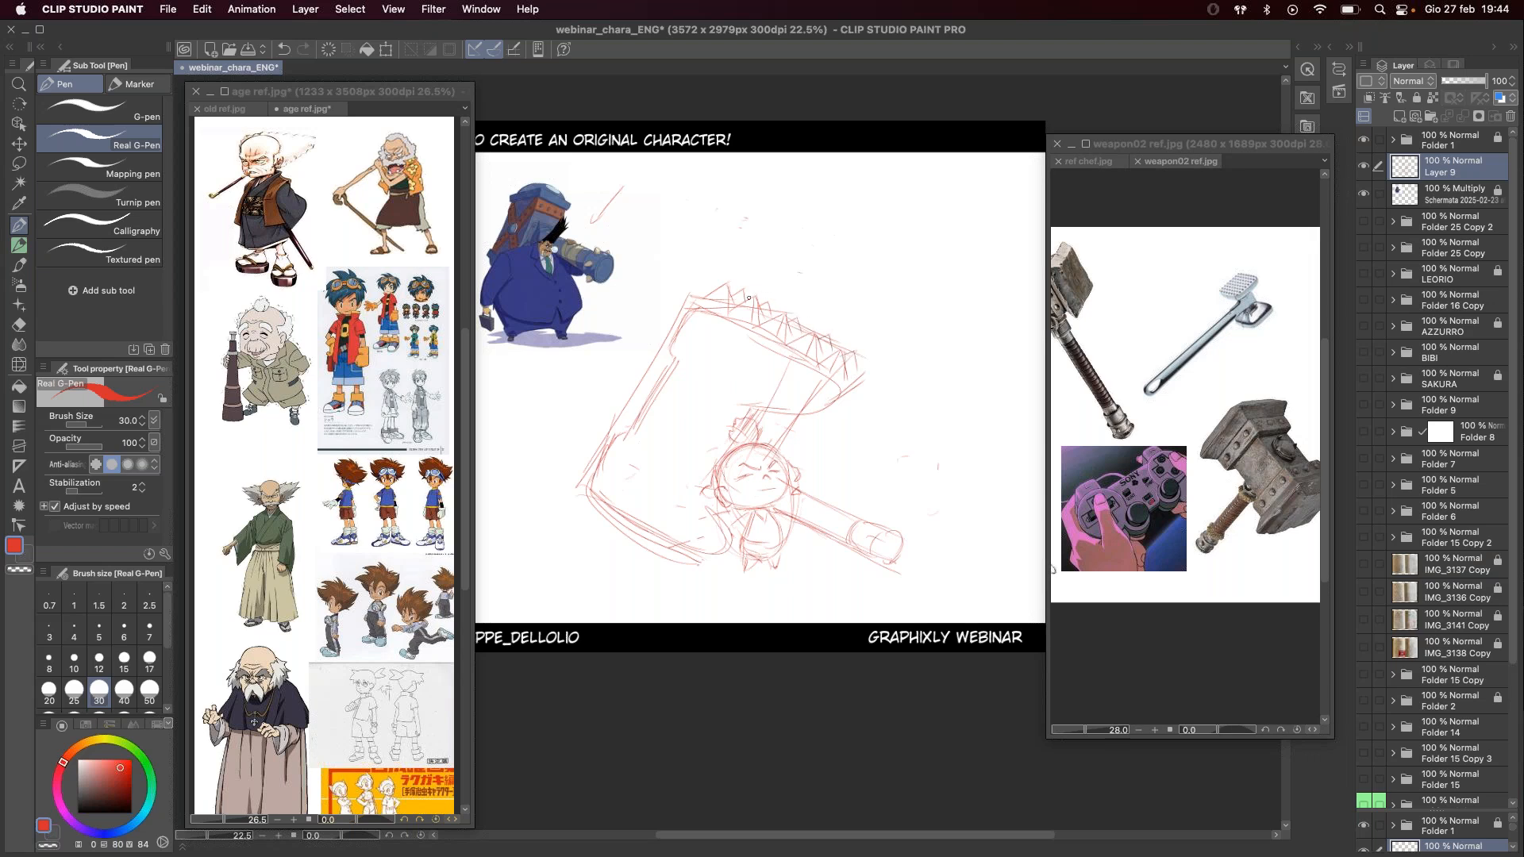
drag(742, 301, 791, 308)
Step: Reinforce the hammer block's left side and the curve below its upper right corner
drag(578, 483, 617, 428)
key(super+z)
drag(582, 485, 617, 421)
drag(837, 391, 818, 415)
mouse_move(688, 306)
mouse_down()
mouse_move(674, 417)
mouse_move(668, 373)
mouse_move(624, 445)
mouse_up()
Step: Add a row of triangular teeth along the block's lower edge and strengthen the block's curved contours near the character
drag(731, 543, 748, 541)
key(super+z)
drag(742, 516, 732, 532)
mouse_move(585, 488)
mouse_down()
mouse_move(607, 532)
mouse_move(586, 492)
mouse_move(613, 528)
mouse_move(629, 520)
mouse_move(656, 556)
mouse_up()
key(super+z)
drag(653, 554, 682, 570)
drag(693, 565, 704, 558)
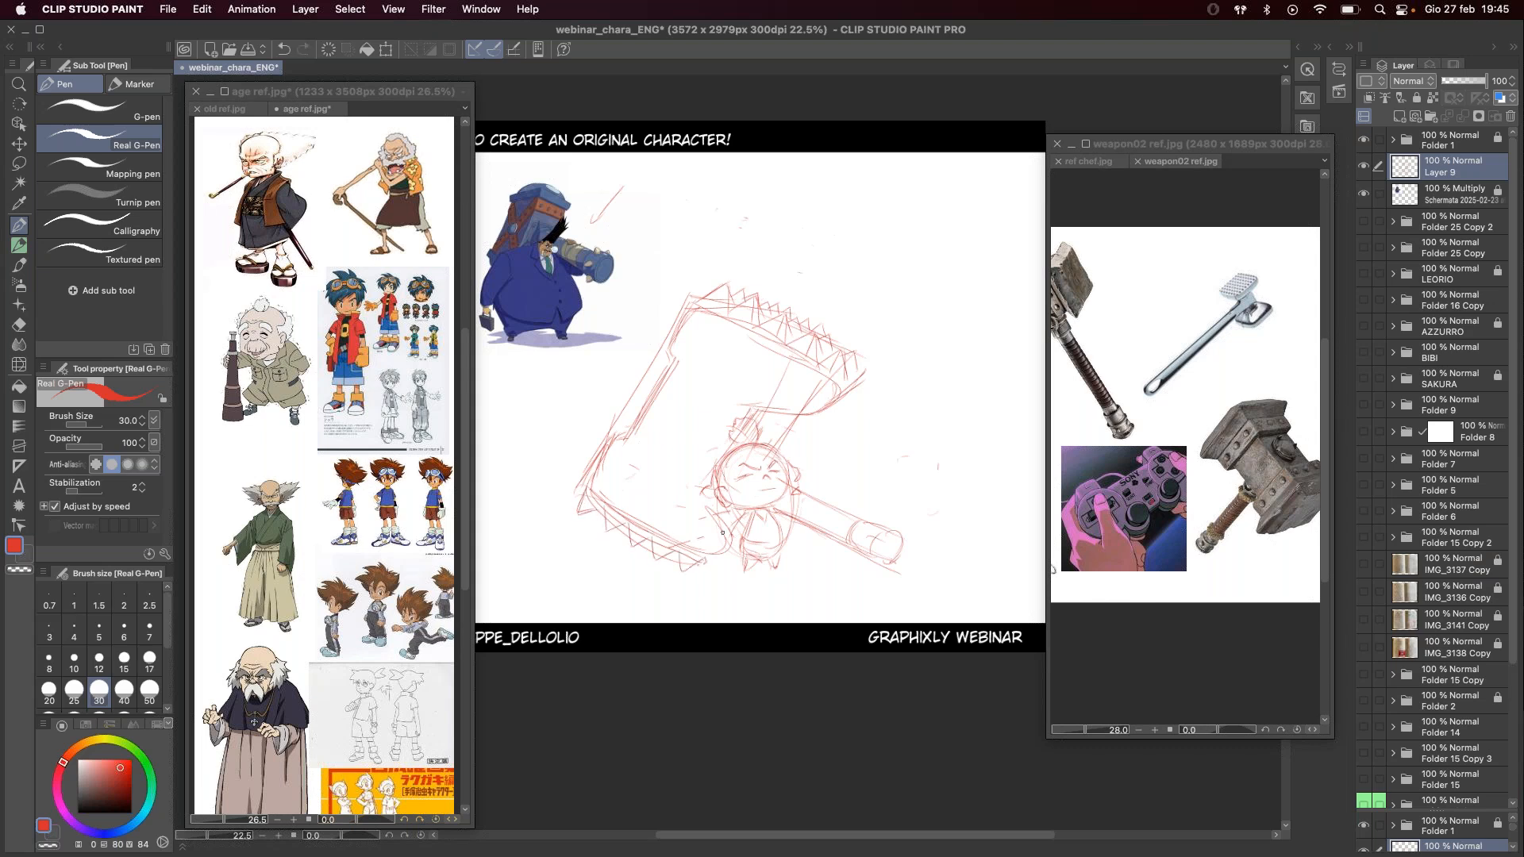
mouse_move(599, 453)
mouse_down()
mouse_move(587, 497)
mouse_move(719, 565)
mouse_move(749, 432)
mouse_move(830, 401)
mouse_move(699, 477)
mouse_move(759, 403)
mouse_move(803, 414)
mouse_move(843, 379)
mouse_up()
Step: Bring up ref chef.jpg for reference and sketch a small collar at the character's neck
click(1091, 162)
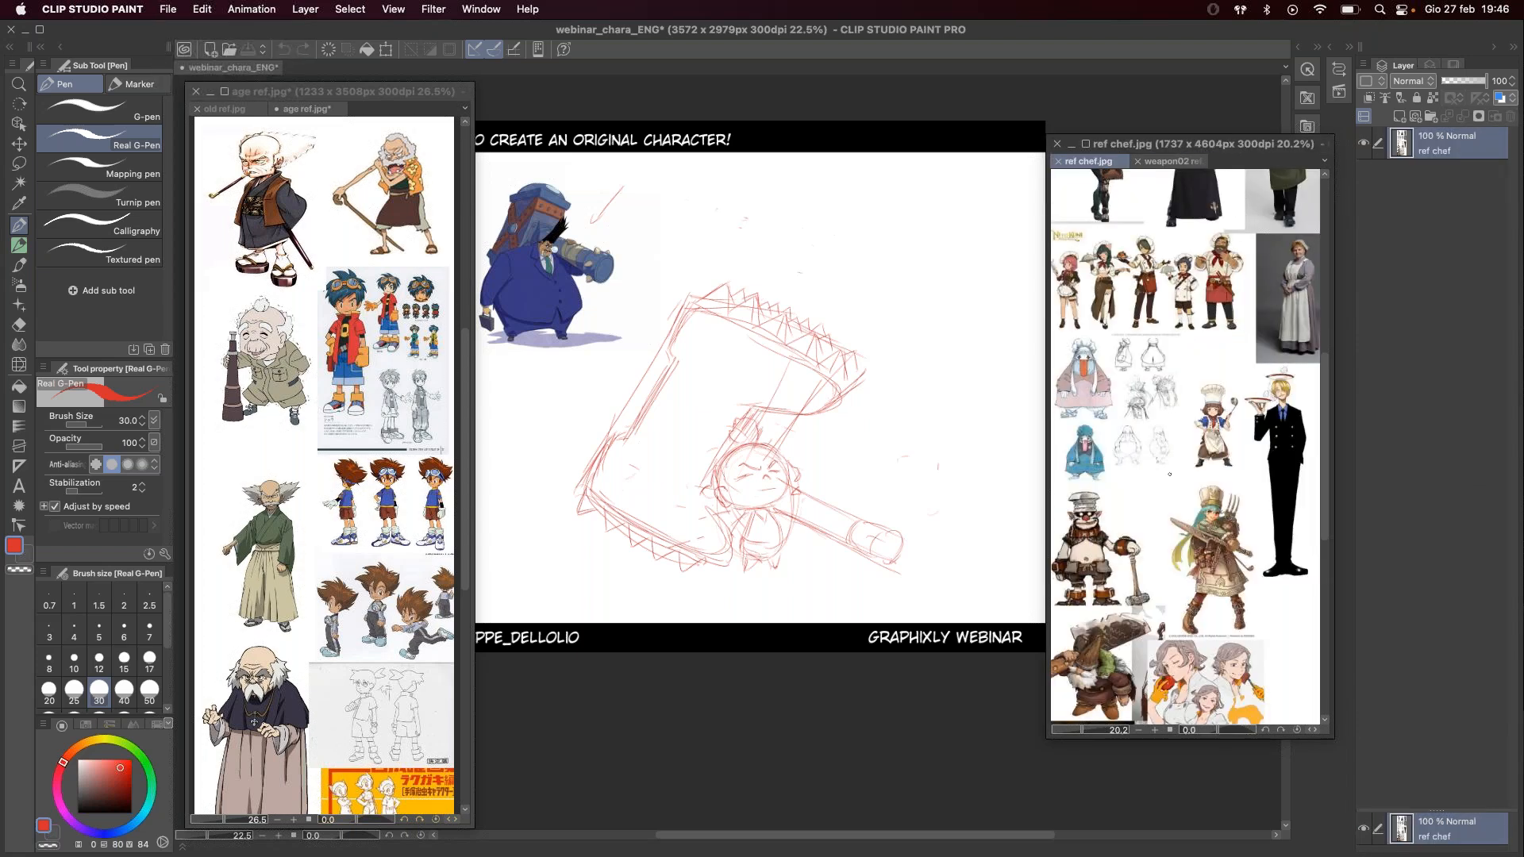
click(762, 556)
drag(750, 515, 769, 510)
key(super+z)
key(super+z)
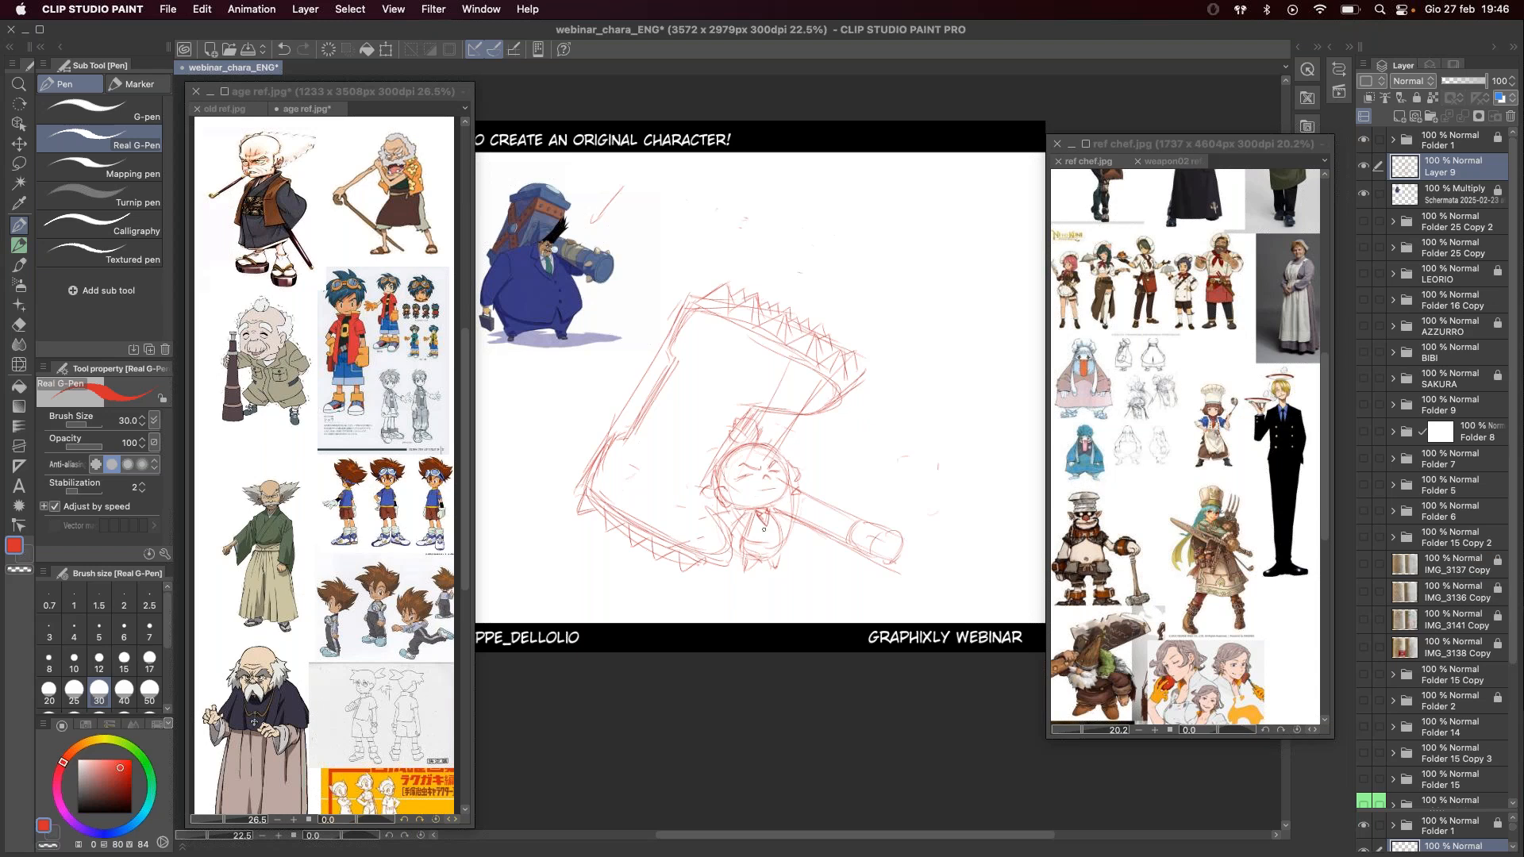
Step: Change the pen color to dark blue (192, 77, 49) and draw a small neckerchief and a short line beside the character's head
drag(126, 790, 67, 815)
click(141, 817)
click(118, 787)
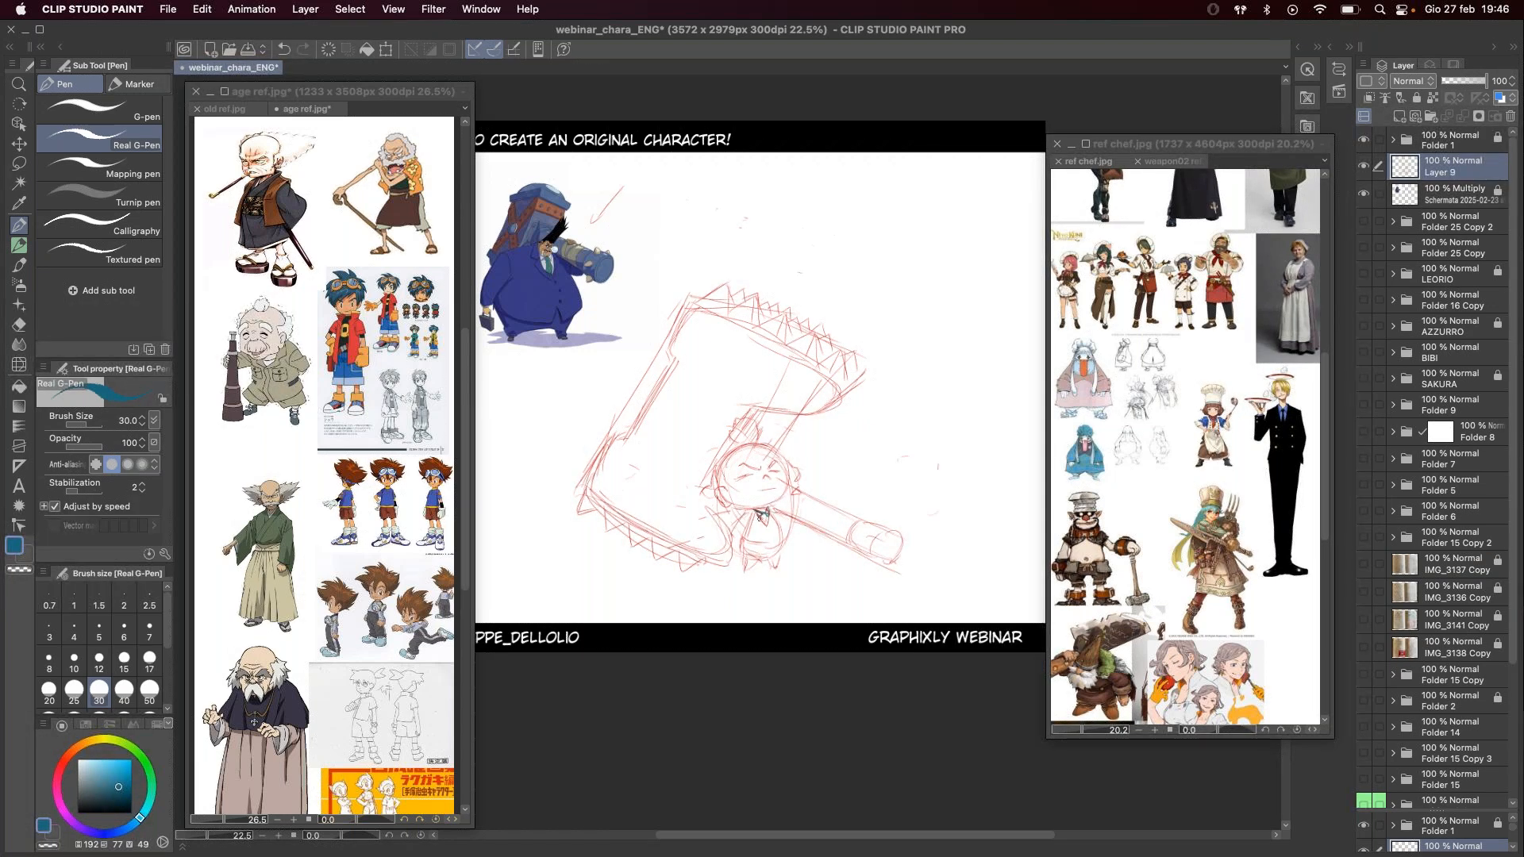
key(super+z)
drag(760, 515, 767, 522)
key(super+z)
drag(766, 520, 765, 520)
key(super+z)
key(super+z)
key(super+z)
drag(748, 511, 759, 509)
drag(706, 474, 733, 431)
Step: Show the AZZURRO folder to view its first, second and final pass character drawings, and hide it again
scroll(945, 446, up, 2)
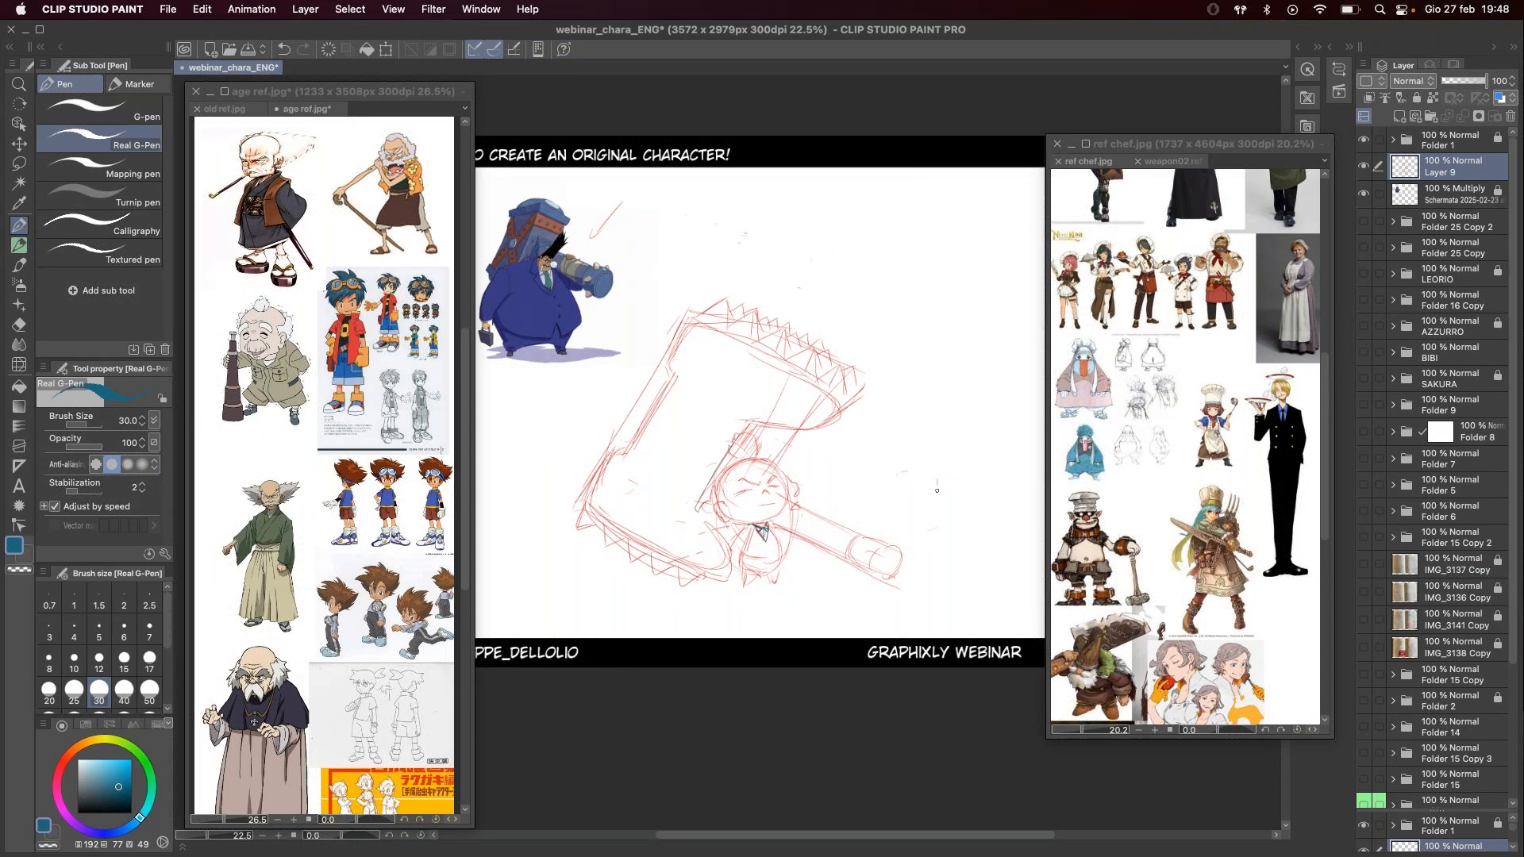
drag(852, 541, 843, 564)
key(super+z)
click(1363, 326)
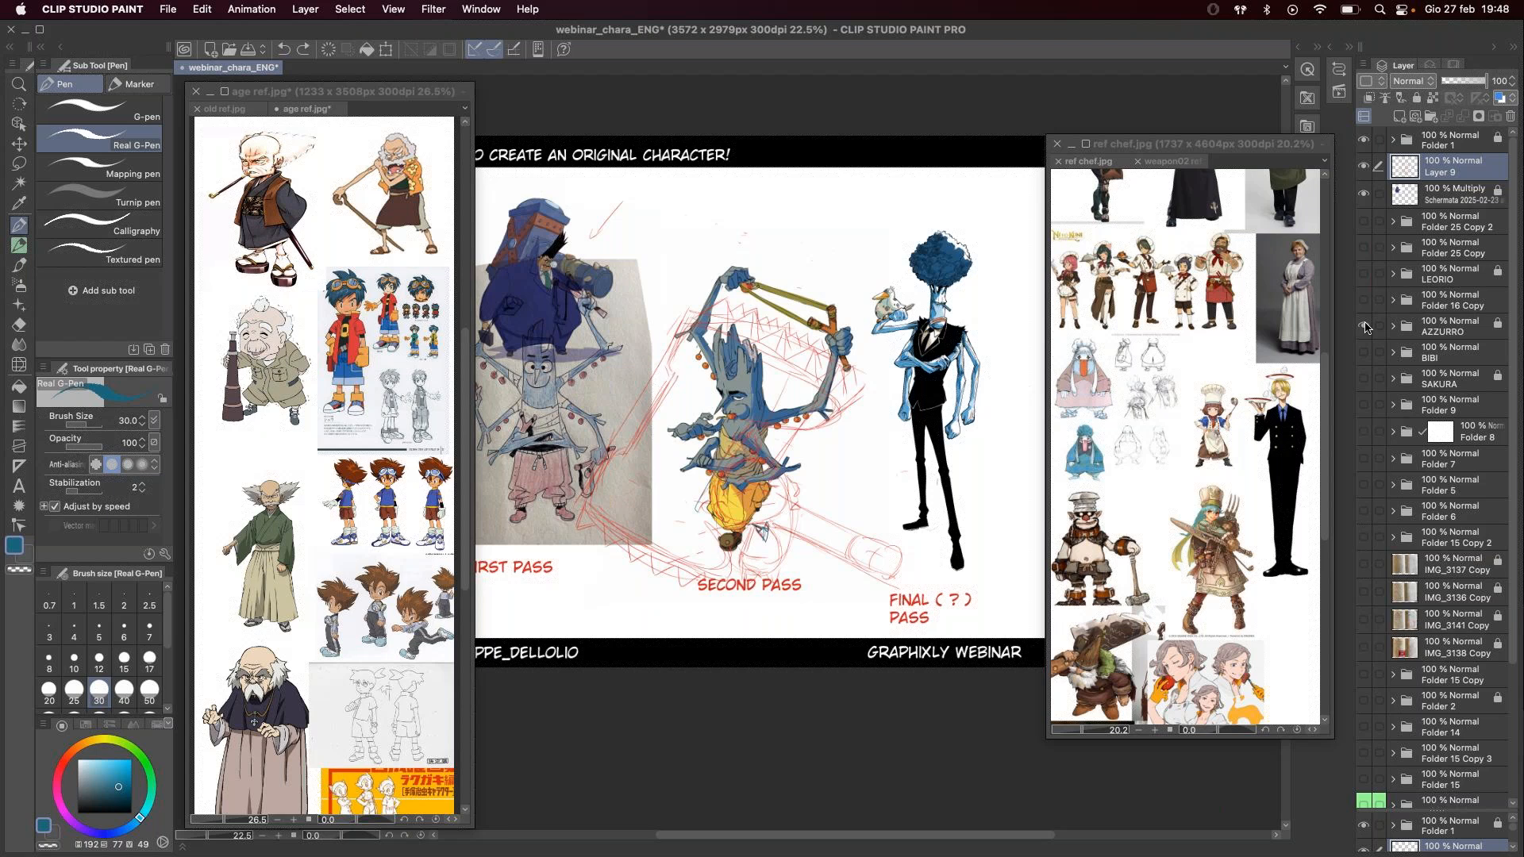
click(1363, 326)
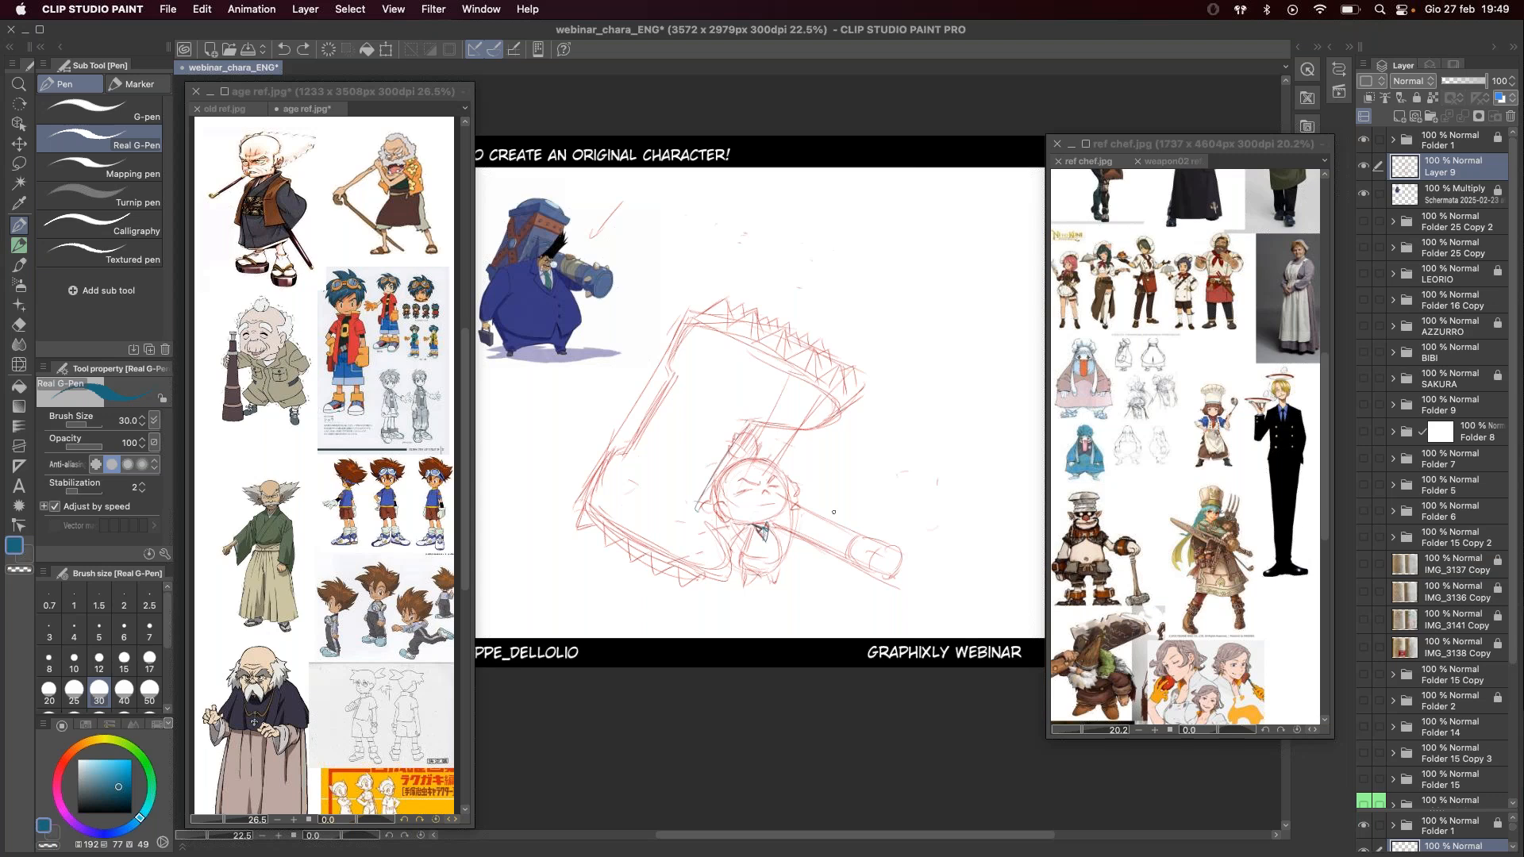
scroll(825, 457, up, 1)
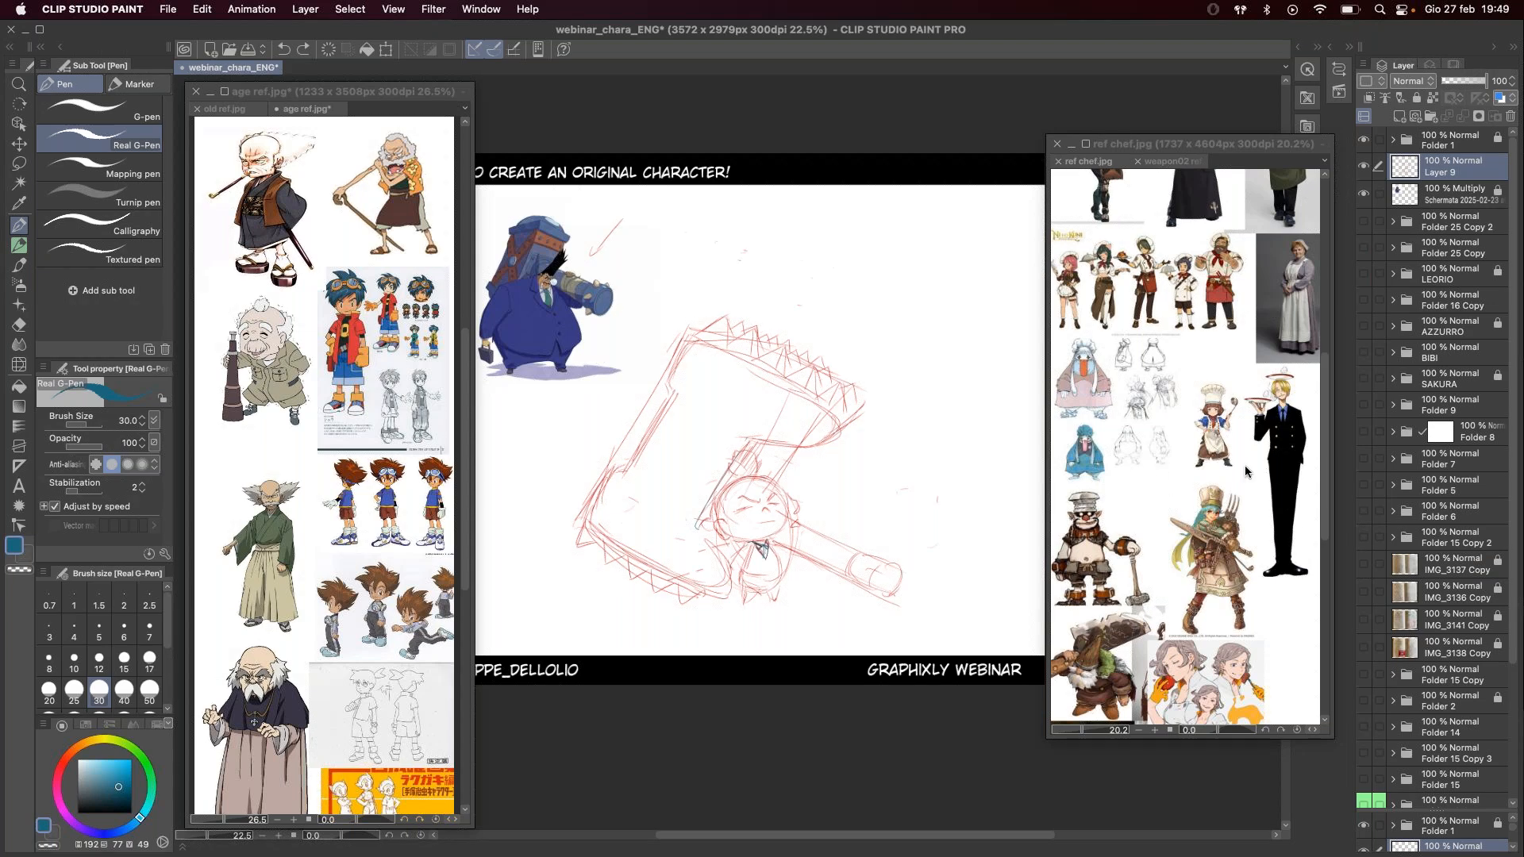
Step: Examine the outfits, hats and aprons of the cook characters in ref chef.jpg
click(1243, 439)
scroll(1177, 423, up, 3)
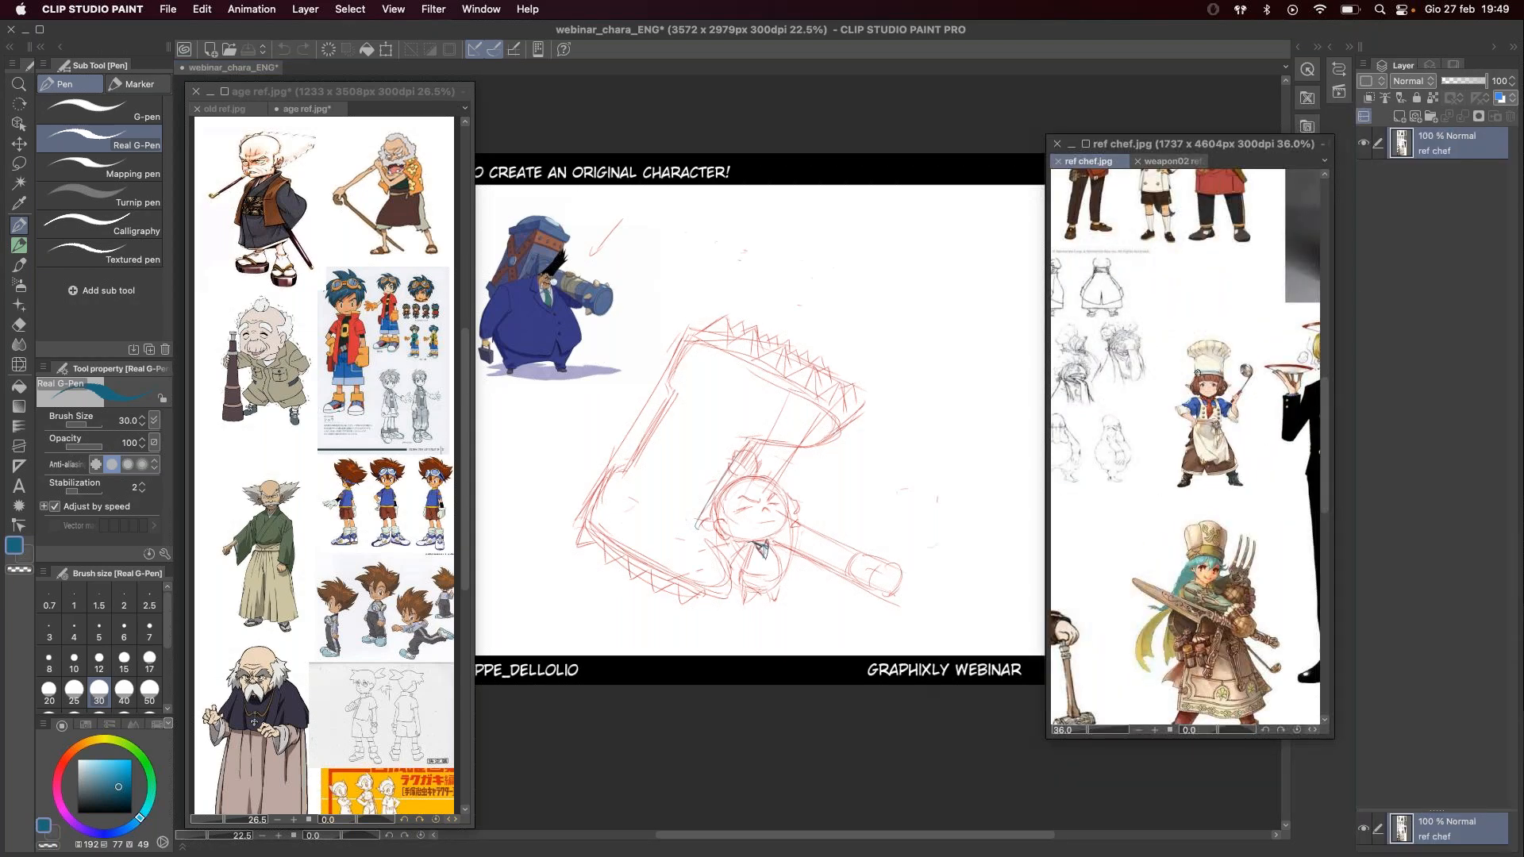
drag(1135, 344, 1137, 579)
drag(1232, 565, 1205, 429)
drag(1238, 622, 1212, 451)
scroll(1190, 476, down, 4)
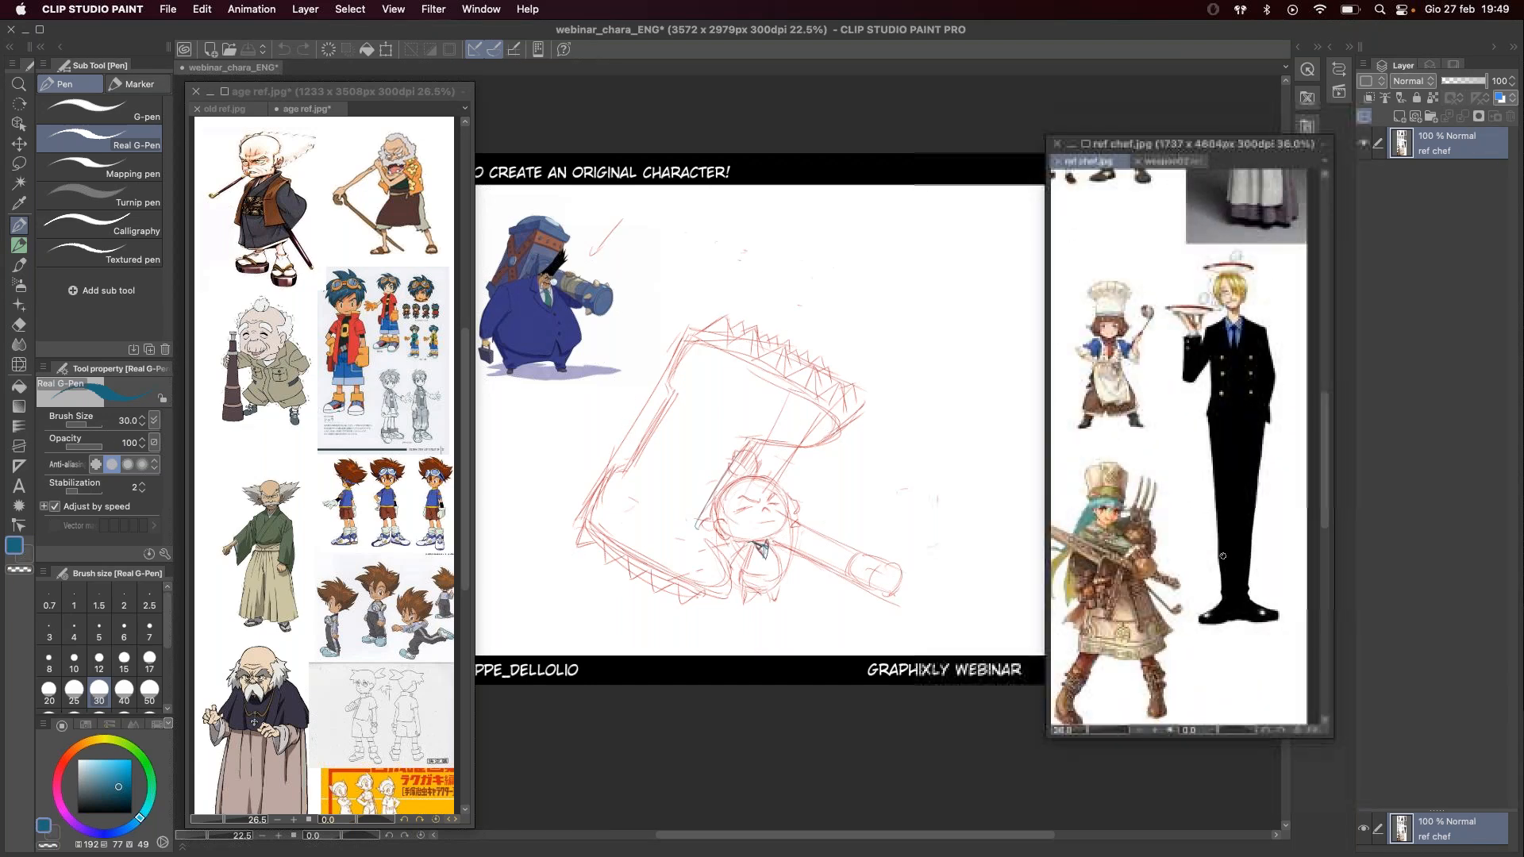
drag(1141, 537, 1175, 571)
scroll(1161, 463, up, 4)
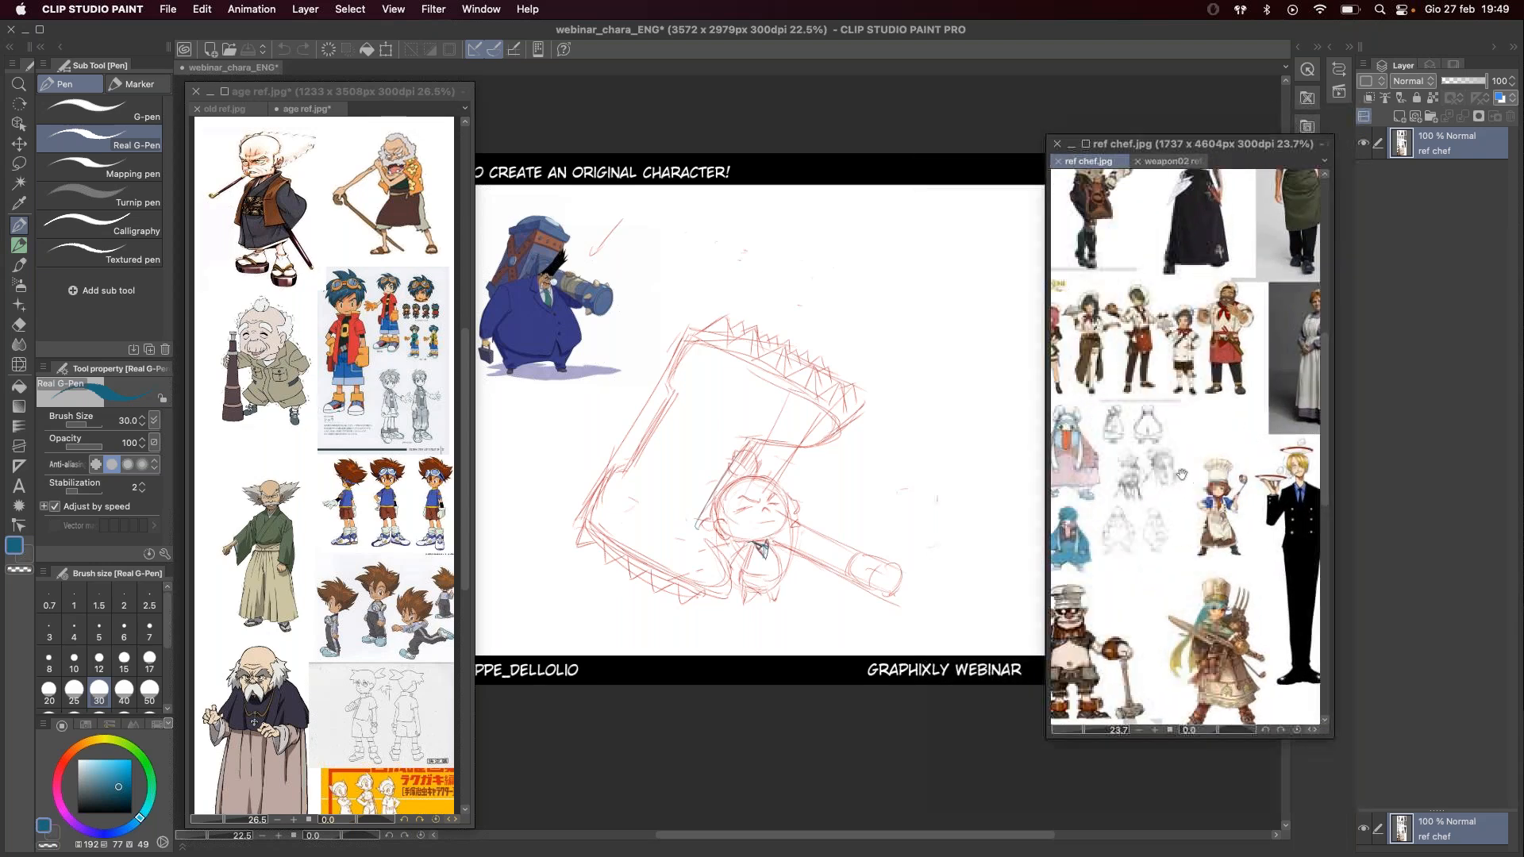
scroll(1183, 541, down, 3)
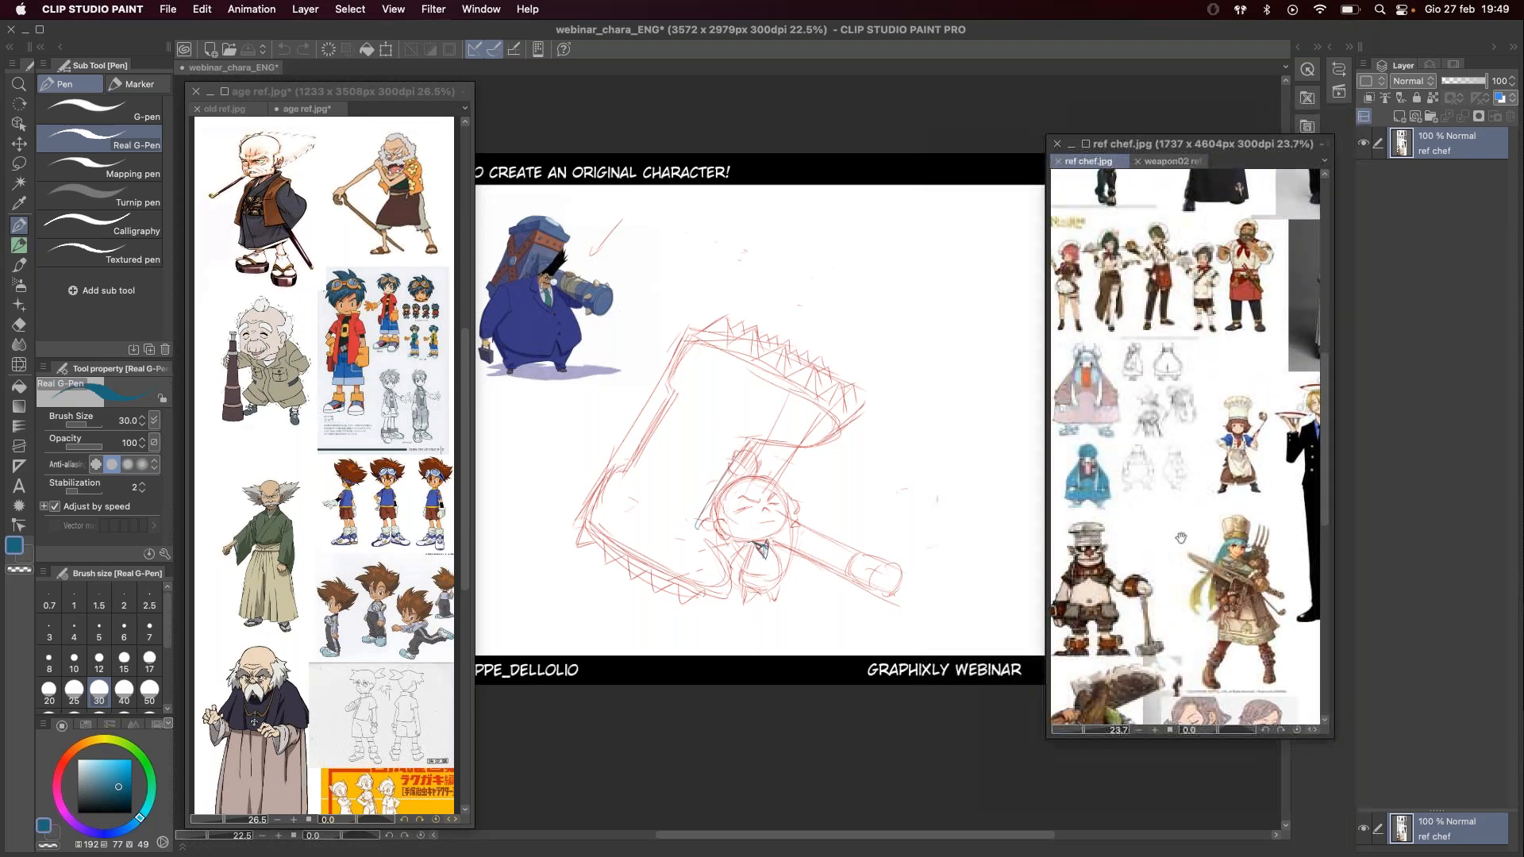
scroll(1182, 538, down, 1)
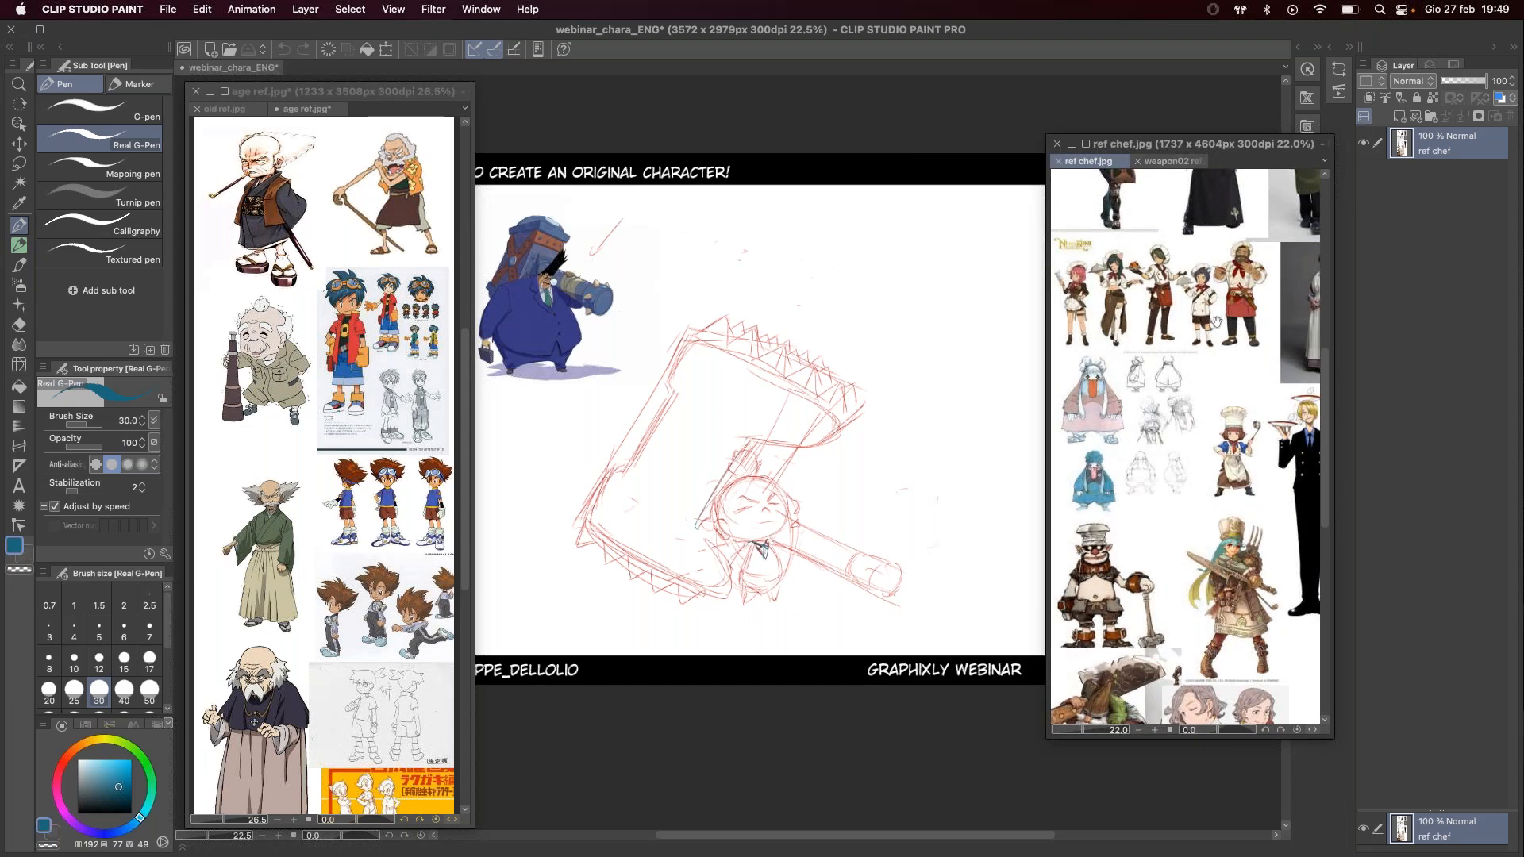
scroll(1217, 322, up, 4)
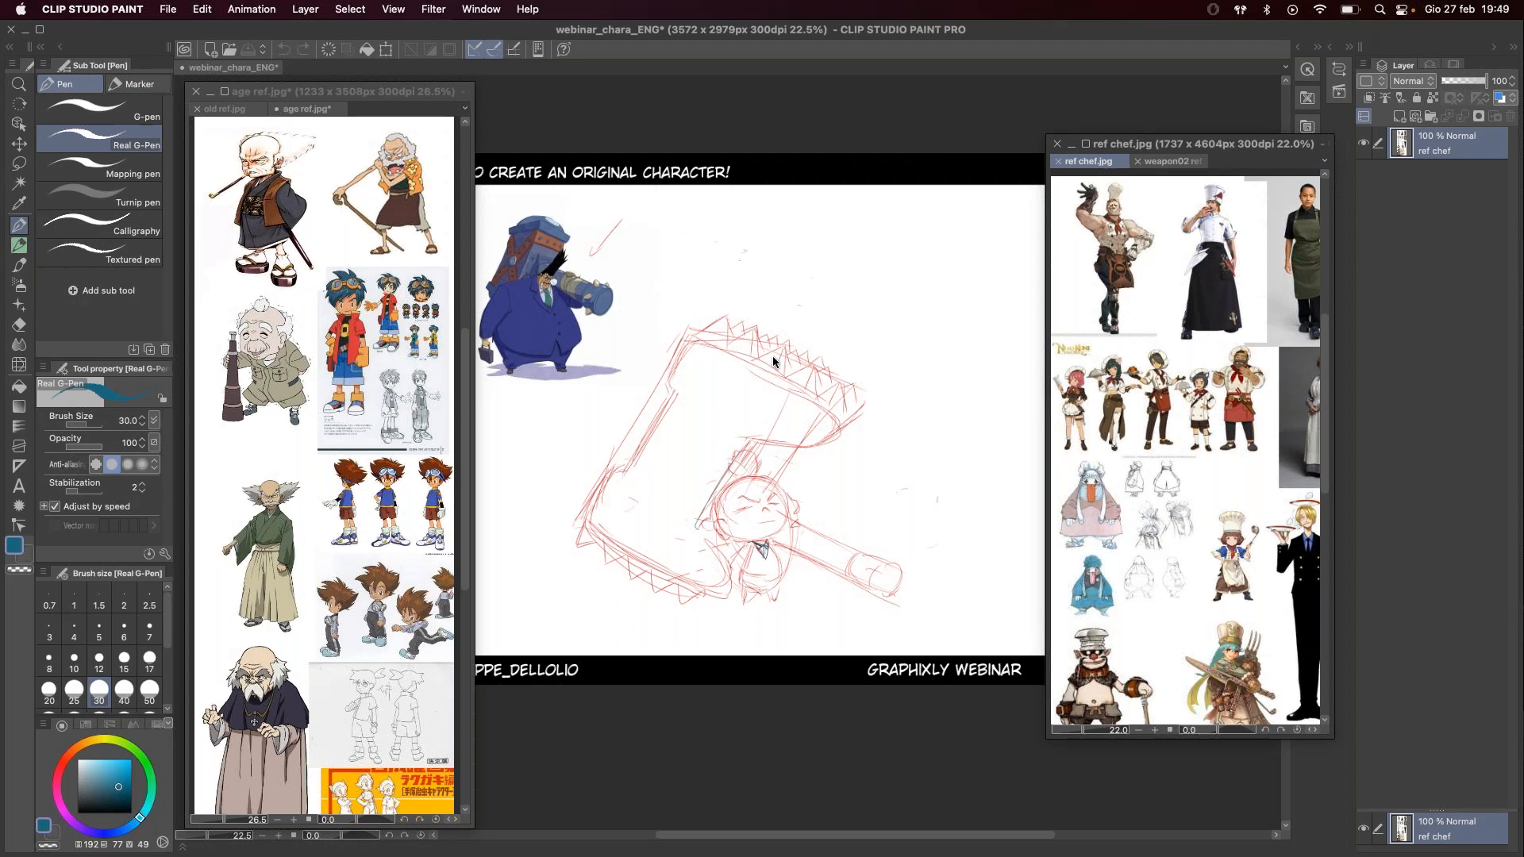
Step: Strengthen the hammer block's left side up to its upper corner with the pen, and pick the Hard eraser
click(627, 467)
click(671, 402)
key(super+z)
drag(676, 389, 638, 452)
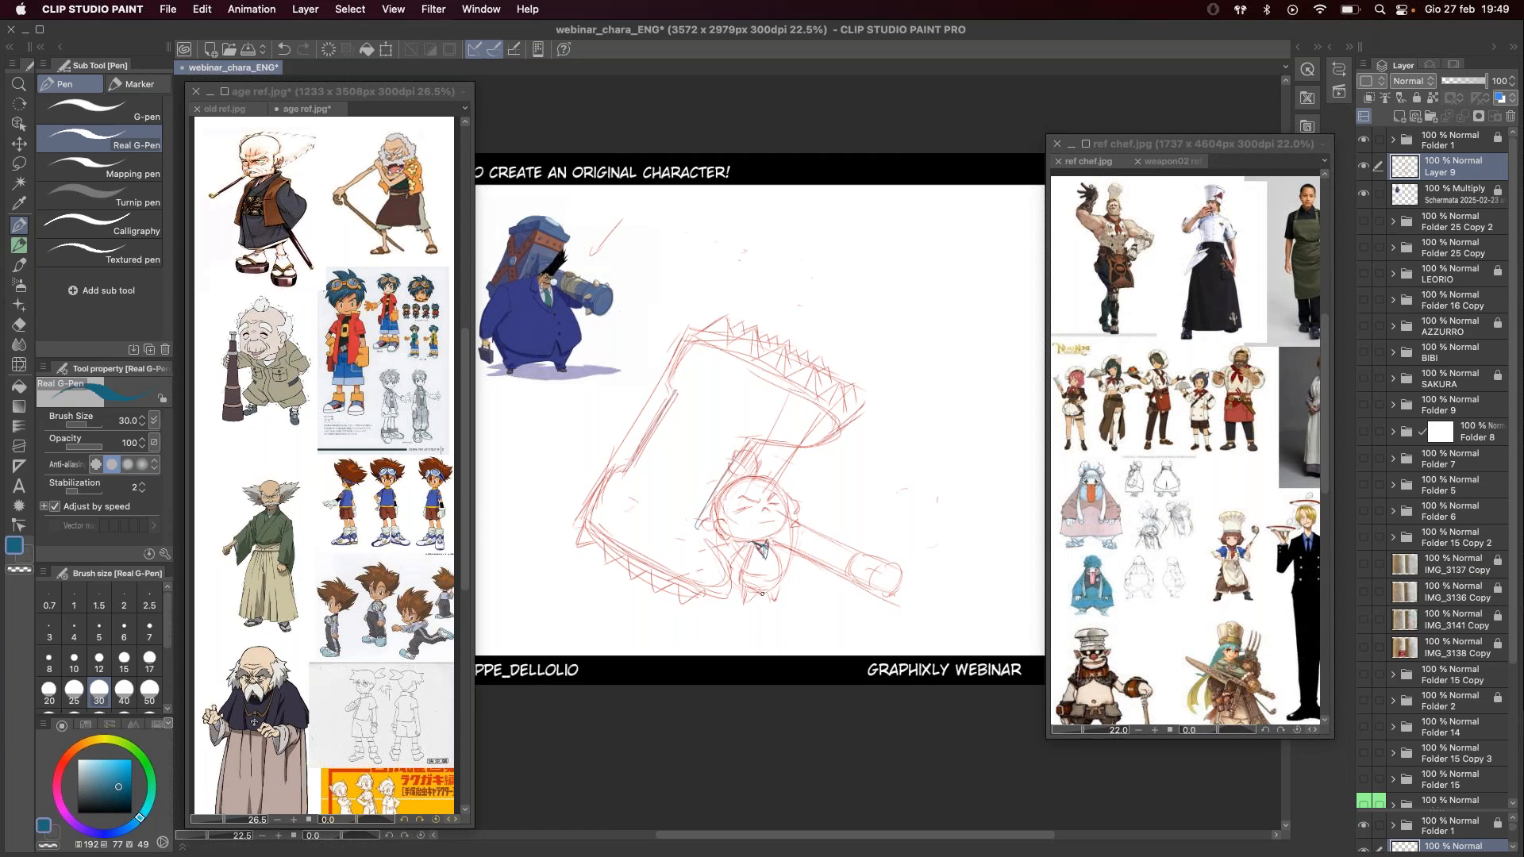
drag(669, 381, 701, 331)
key(e)
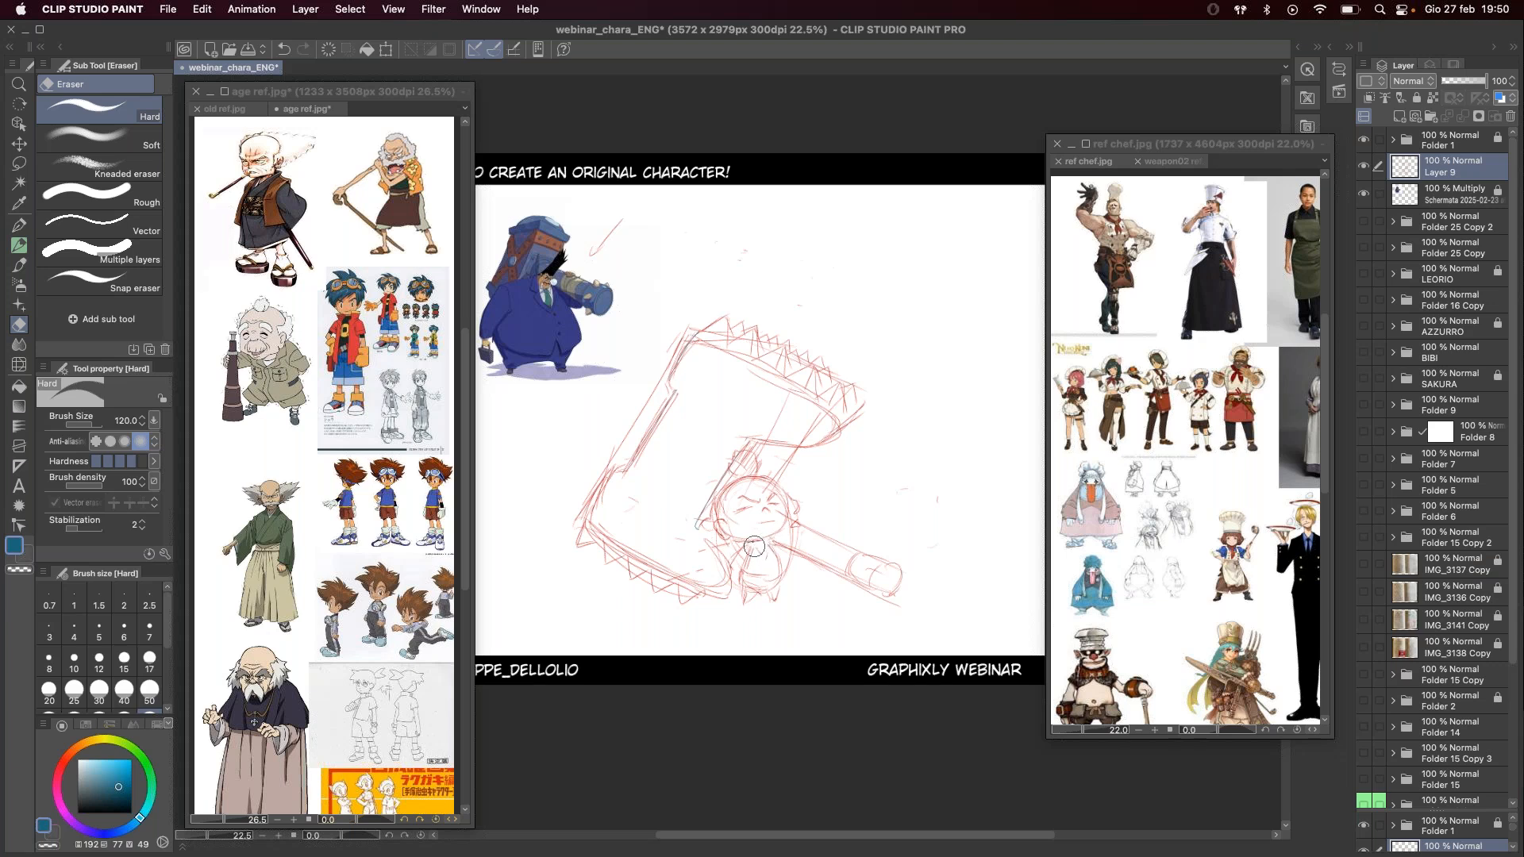
Step: Draw a small collar with button marks on the character's torso with the Real G-Pen, using ref chef.jpg as reference
key(p)
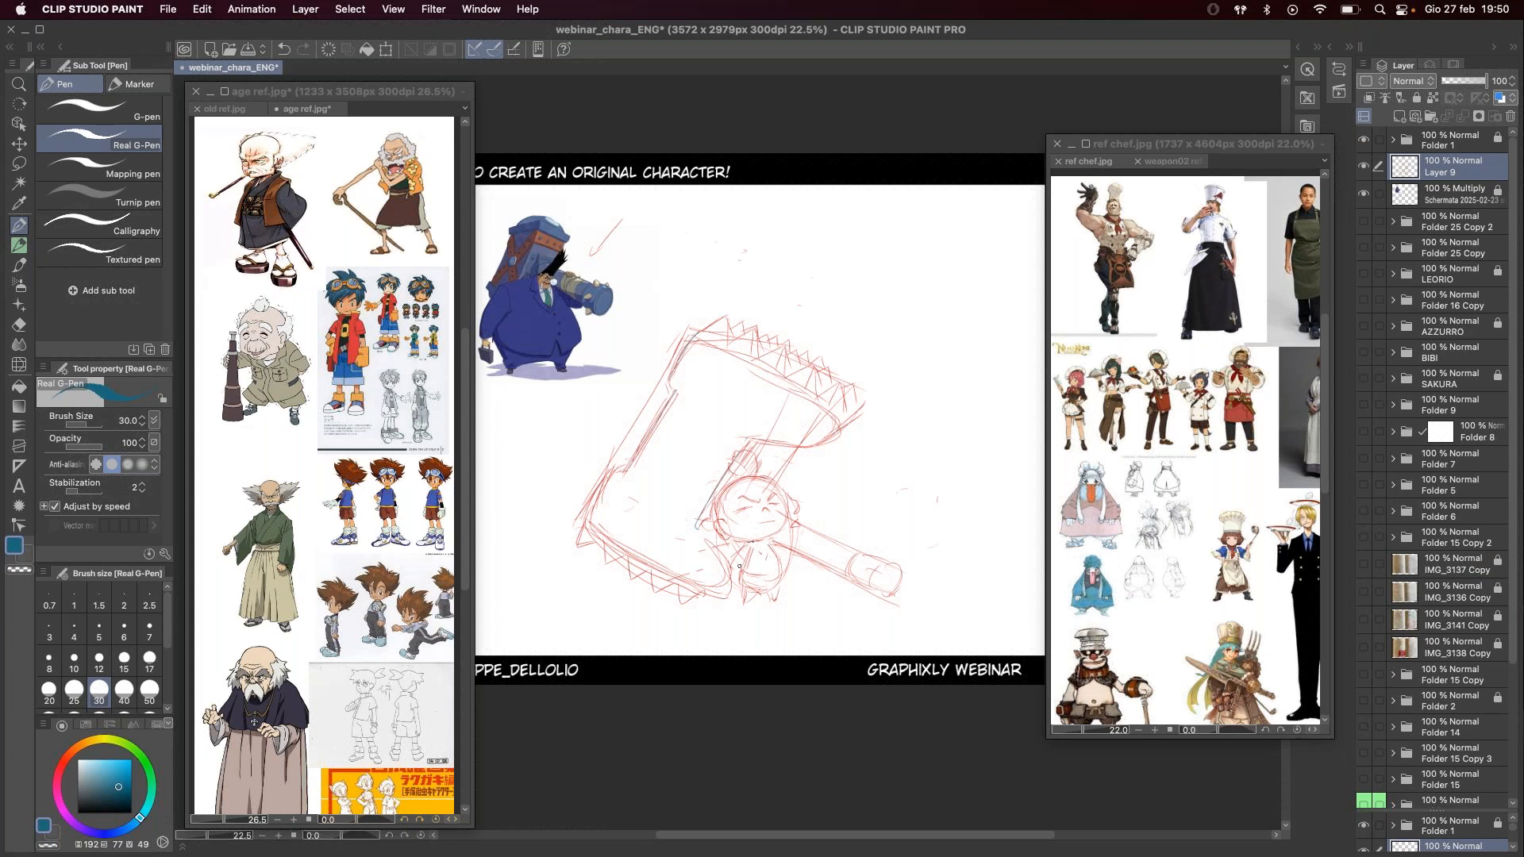
drag(585, 514, 608, 480)
click(1306, 608)
mouse_move(1306, 608)
mouse_down()
mouse_move(1229, 603)
mouse_move(1298, 586)
mouse_up()
click(761, 557)
drag(764, 544, 770, 560)
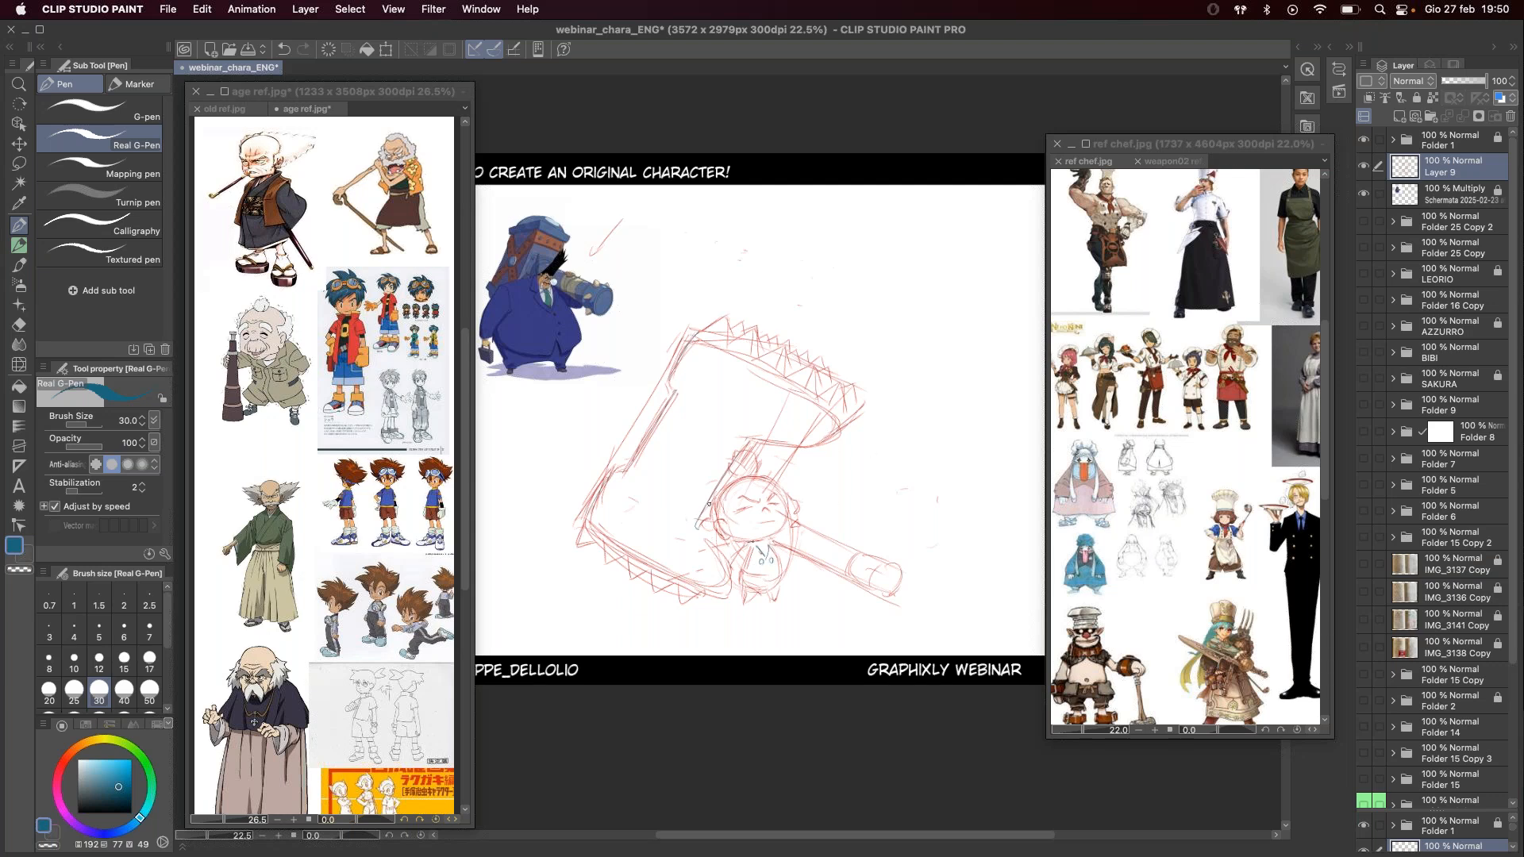
Step: Clean up the strokes beside the character's head with the eraser and redraw a small wavy tuft there with the pen
drag(718, 491, 692, 520)
mouse_move(783, 482)
mouse_down()
mouse_move(719, 482)
mouse_move(721, 502)
mouse_move(711, 491)
mouse_move(695, 511)
mouse_move(780, 479)
mouse_up()
key(e)
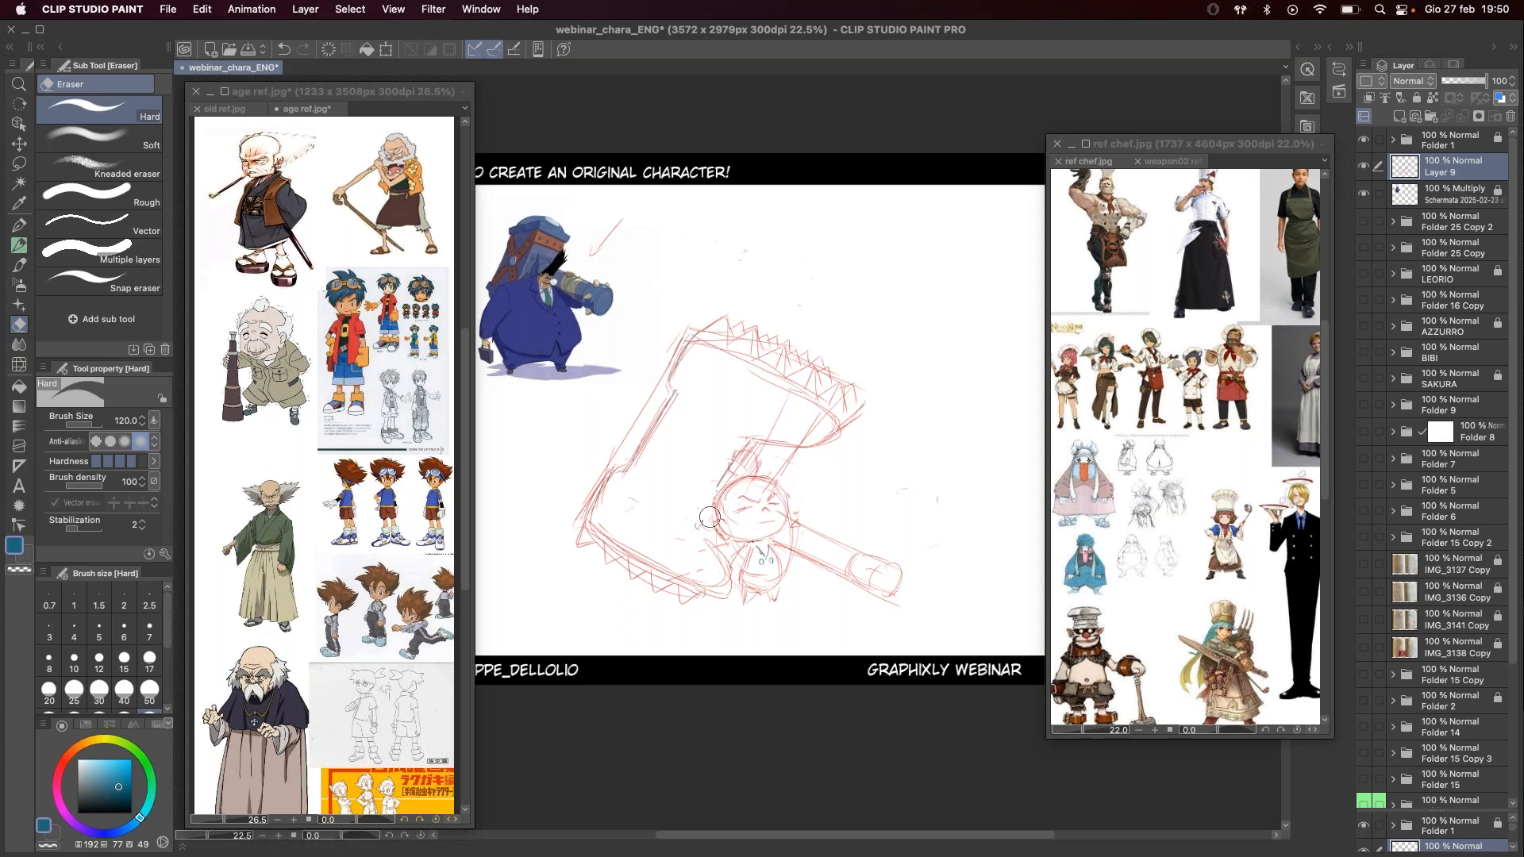
key(p)
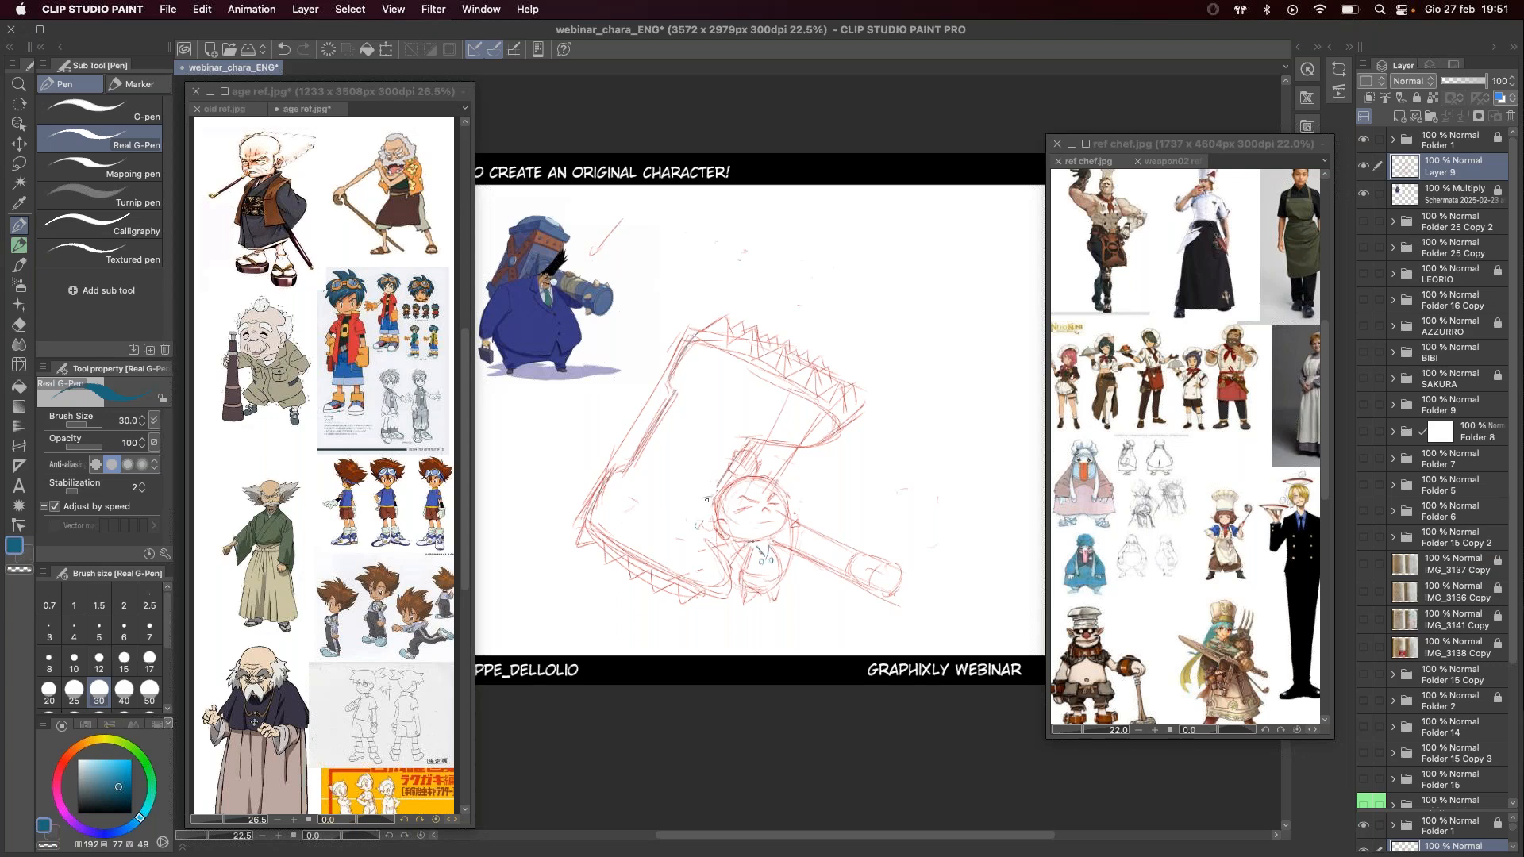
drag(693, 516, 707, 534)
Step: Examine the cook outfits, aprons and hats across the lower half of ref chef.jpg
click(1186, 537)
drag(1262, 511, 1185, 557)
scroll(1185, 557, down, 5)
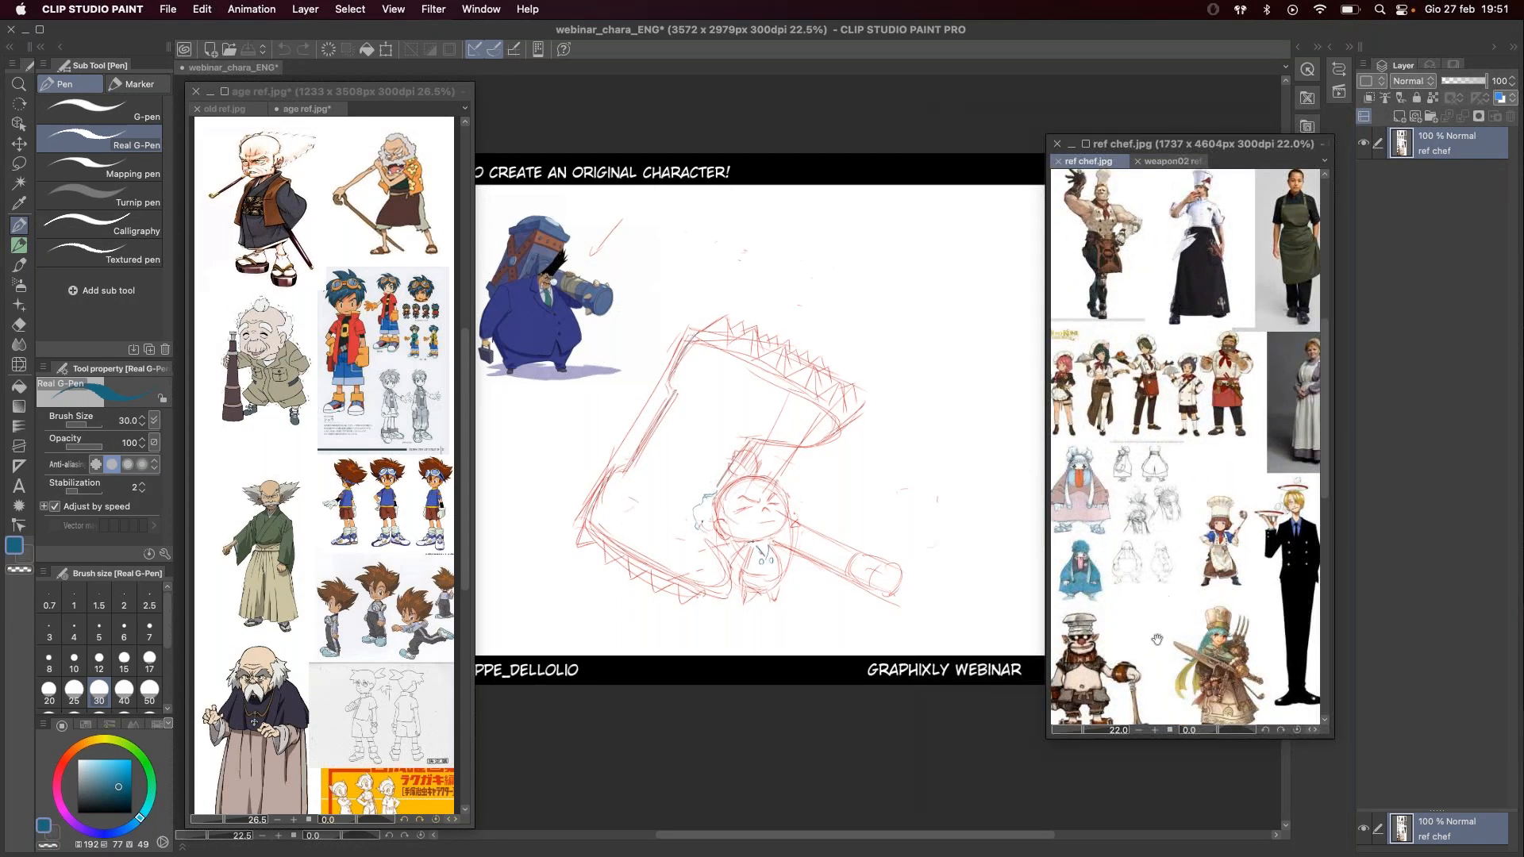
scroll(1194, 597, down, 10)
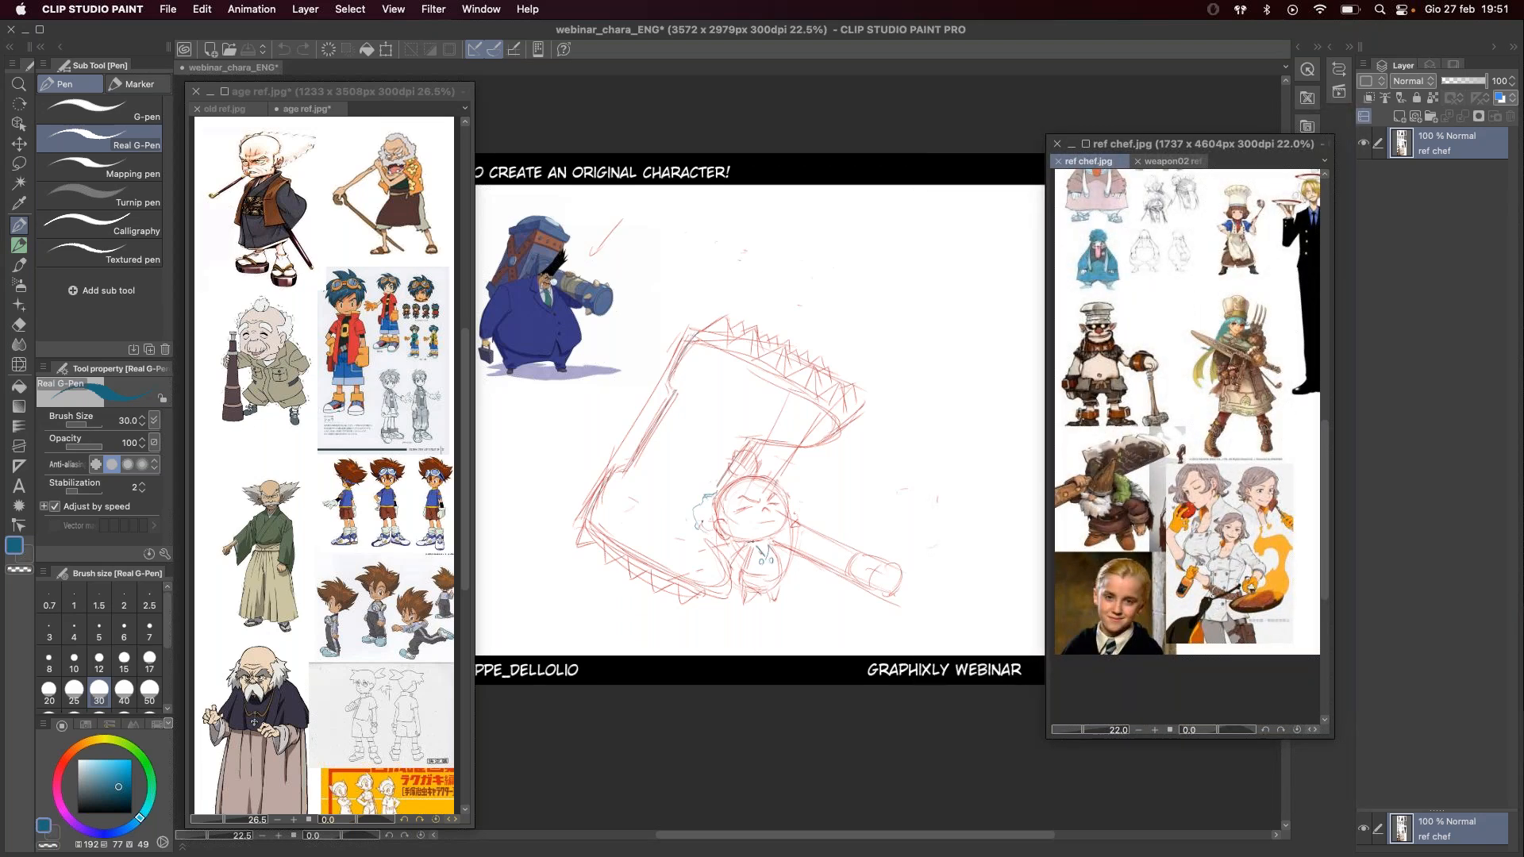
scroll(1210, 595, up, 2)
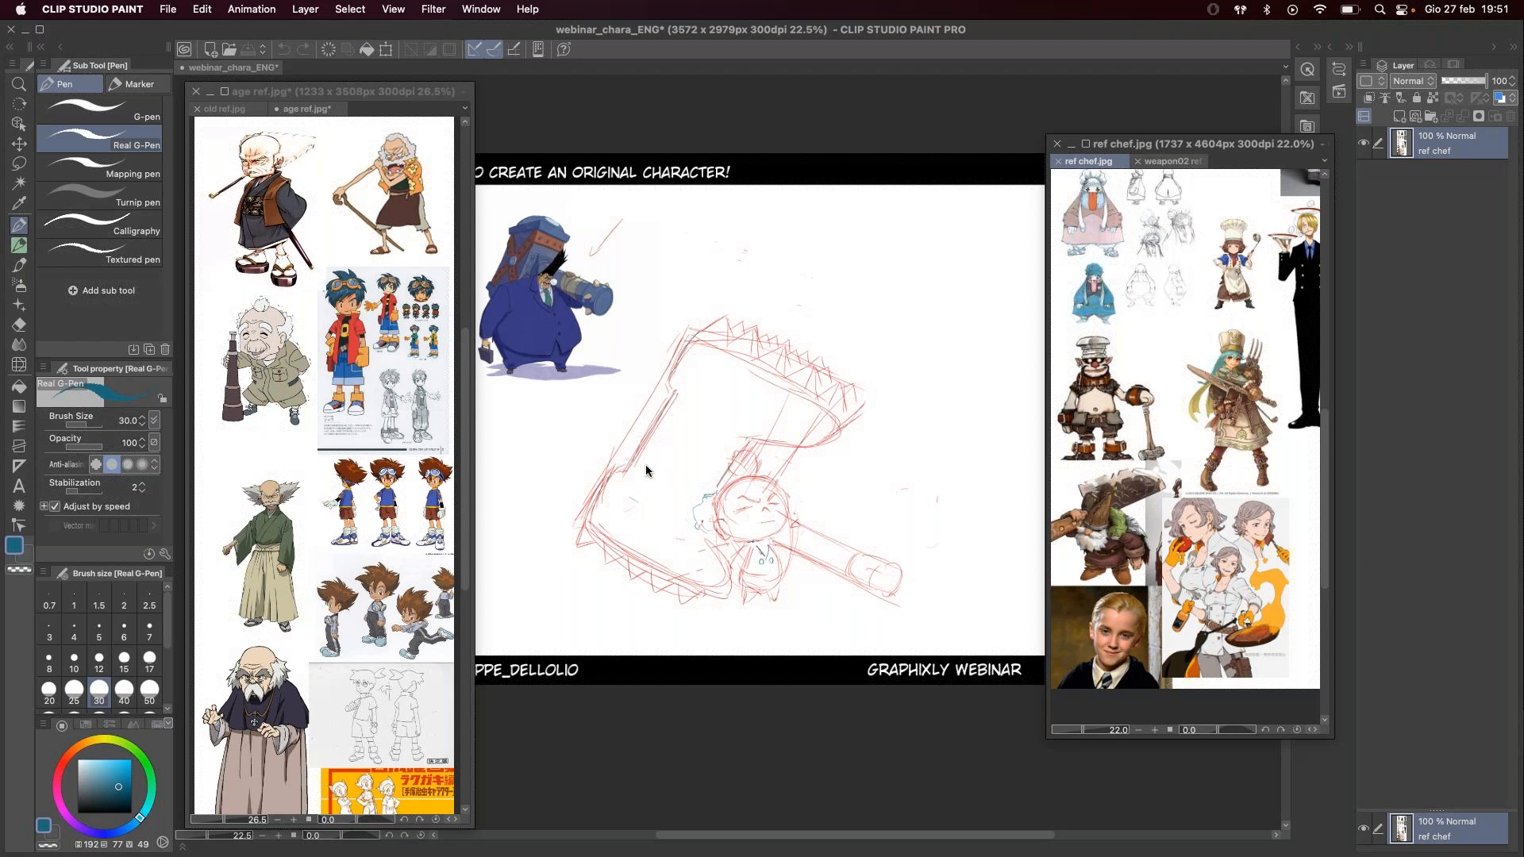
click(705, 565)
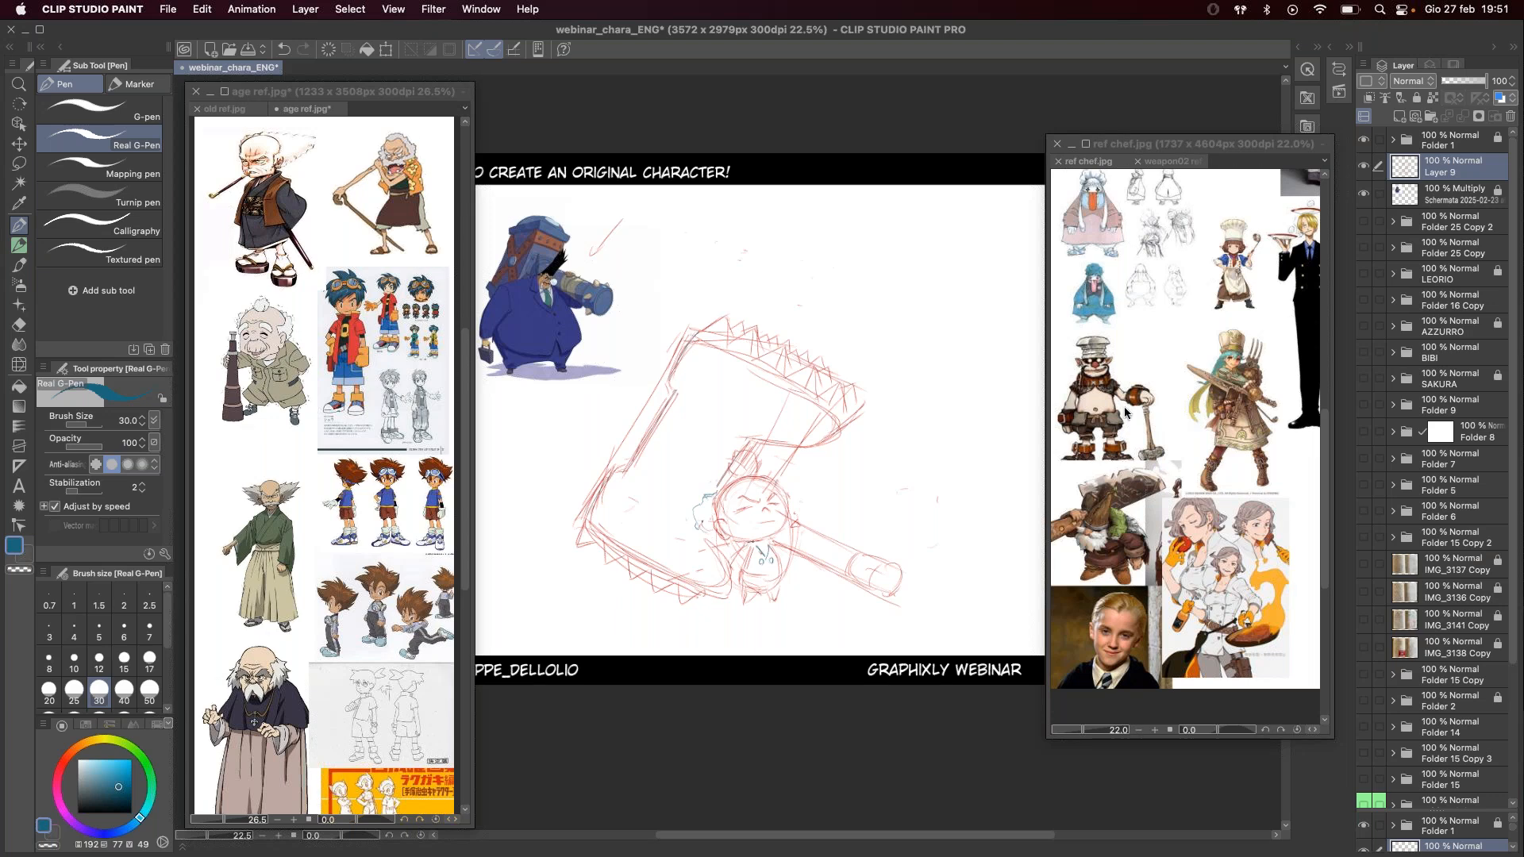
click(1238, 370)
drag(1240, 359, 1178, 441)
drag(1145, 380, 1191, 438)
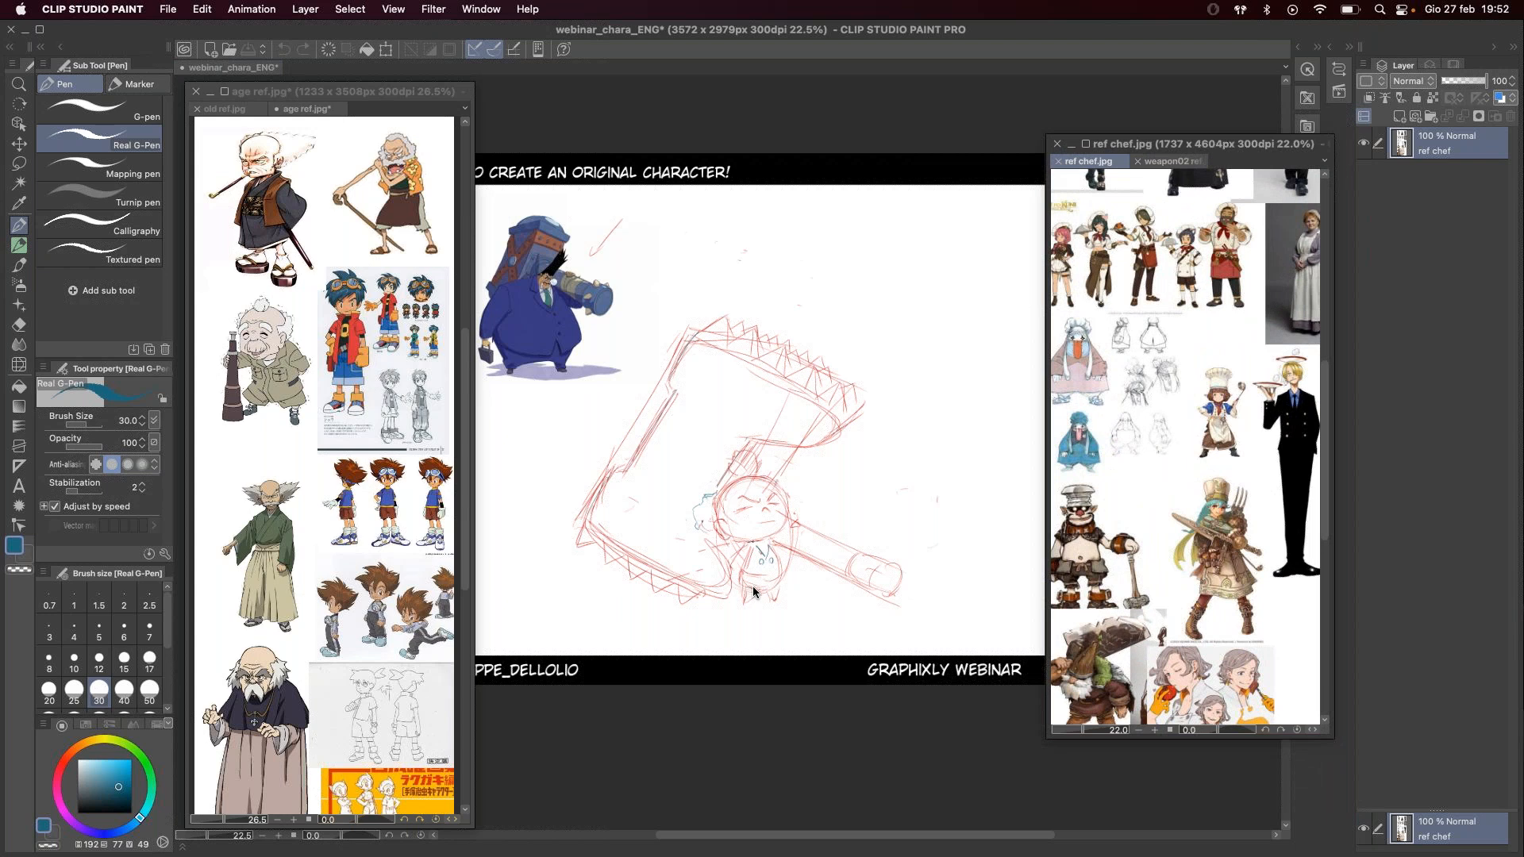
click(713, 546)
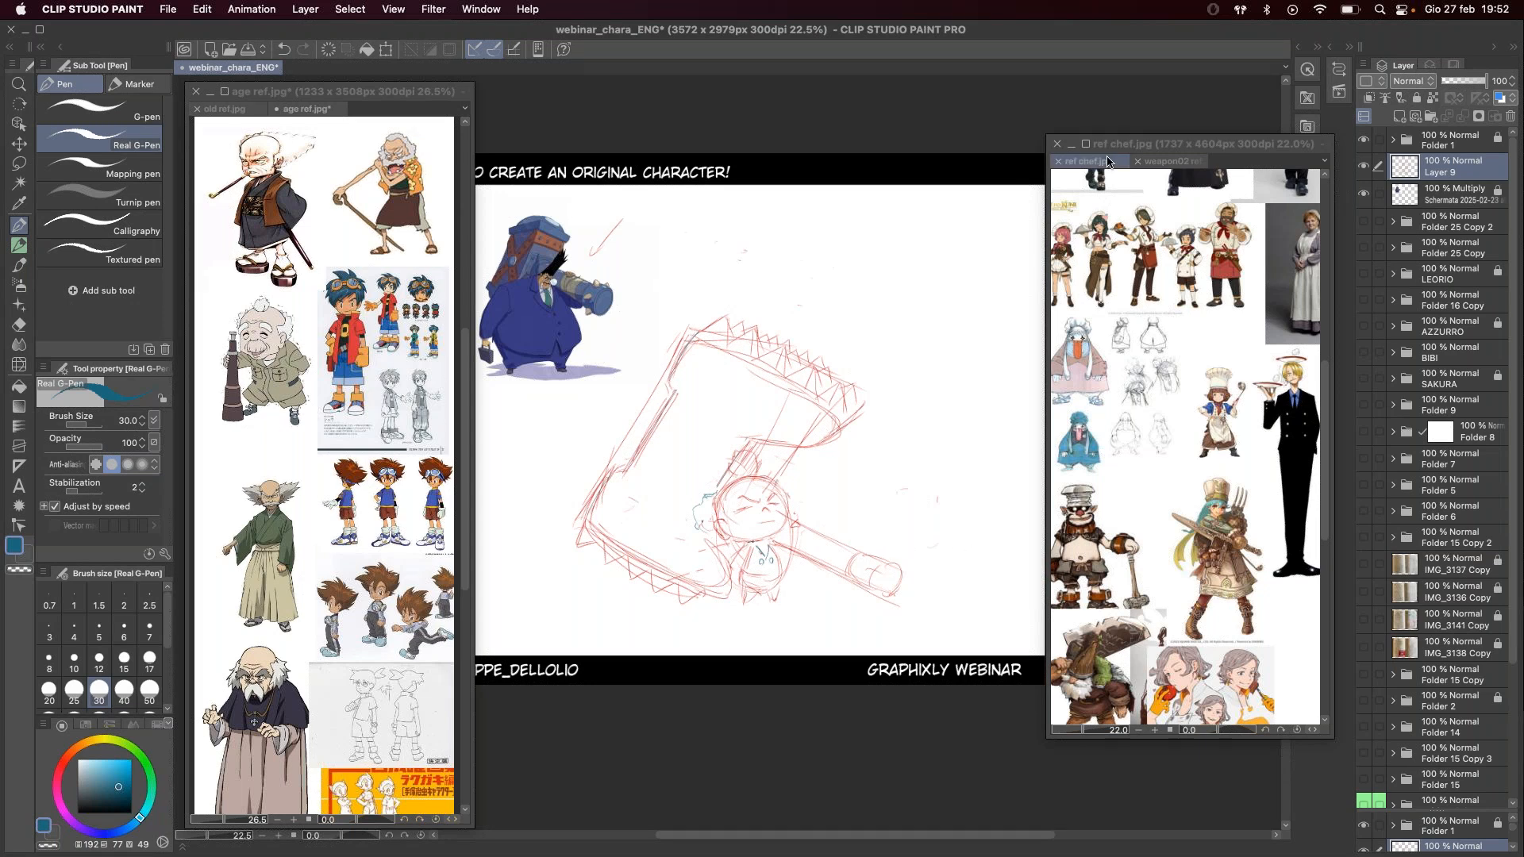
Step: Bring up weapon02 ref.jpg and outline the hammer head's upper block in blue, including its pointed corners
click(1179, 161)
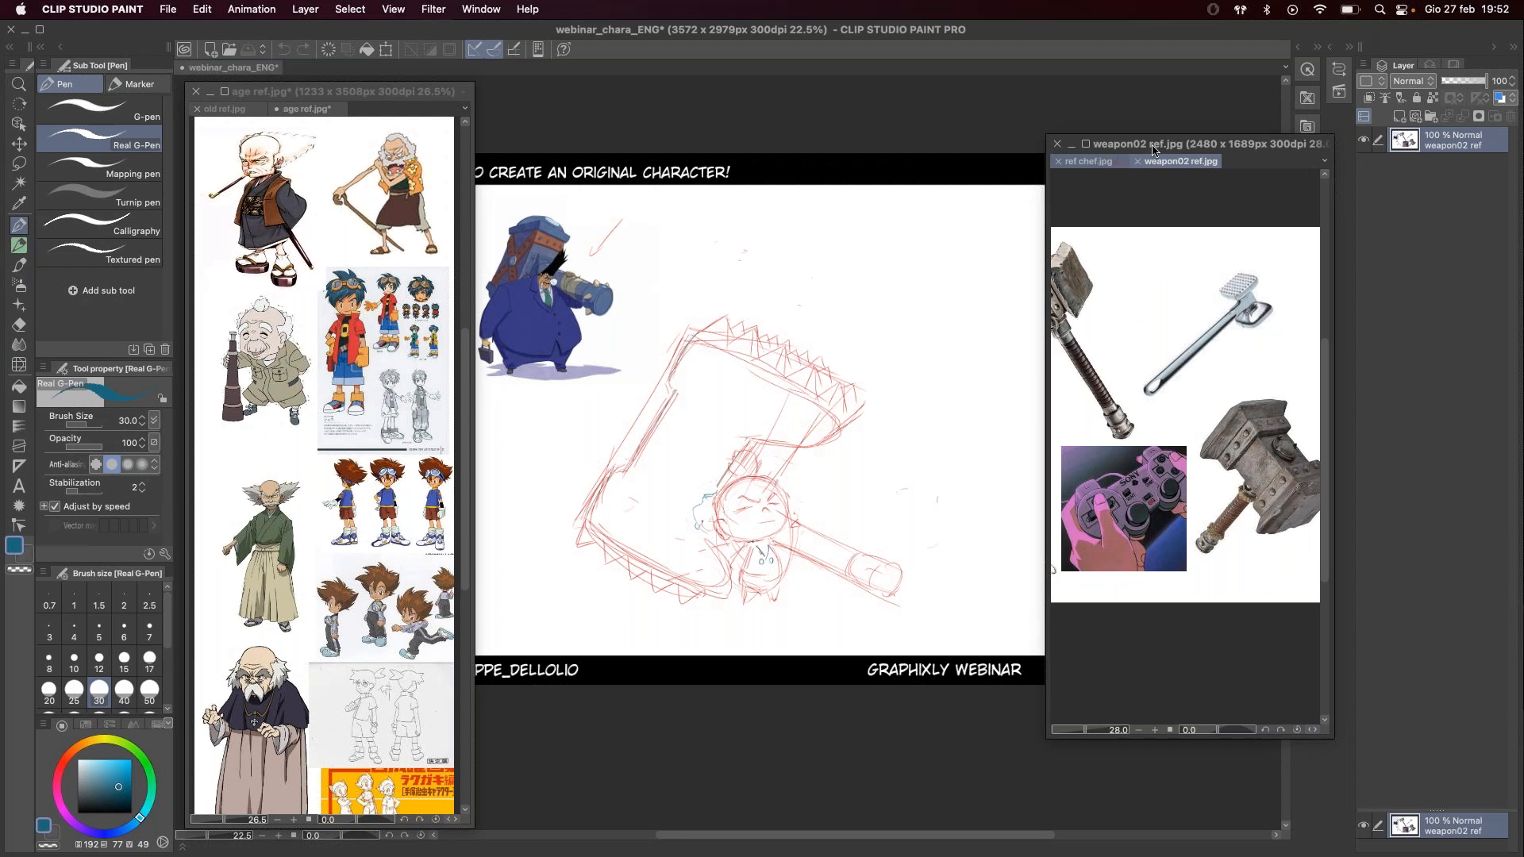
click(673, 379)
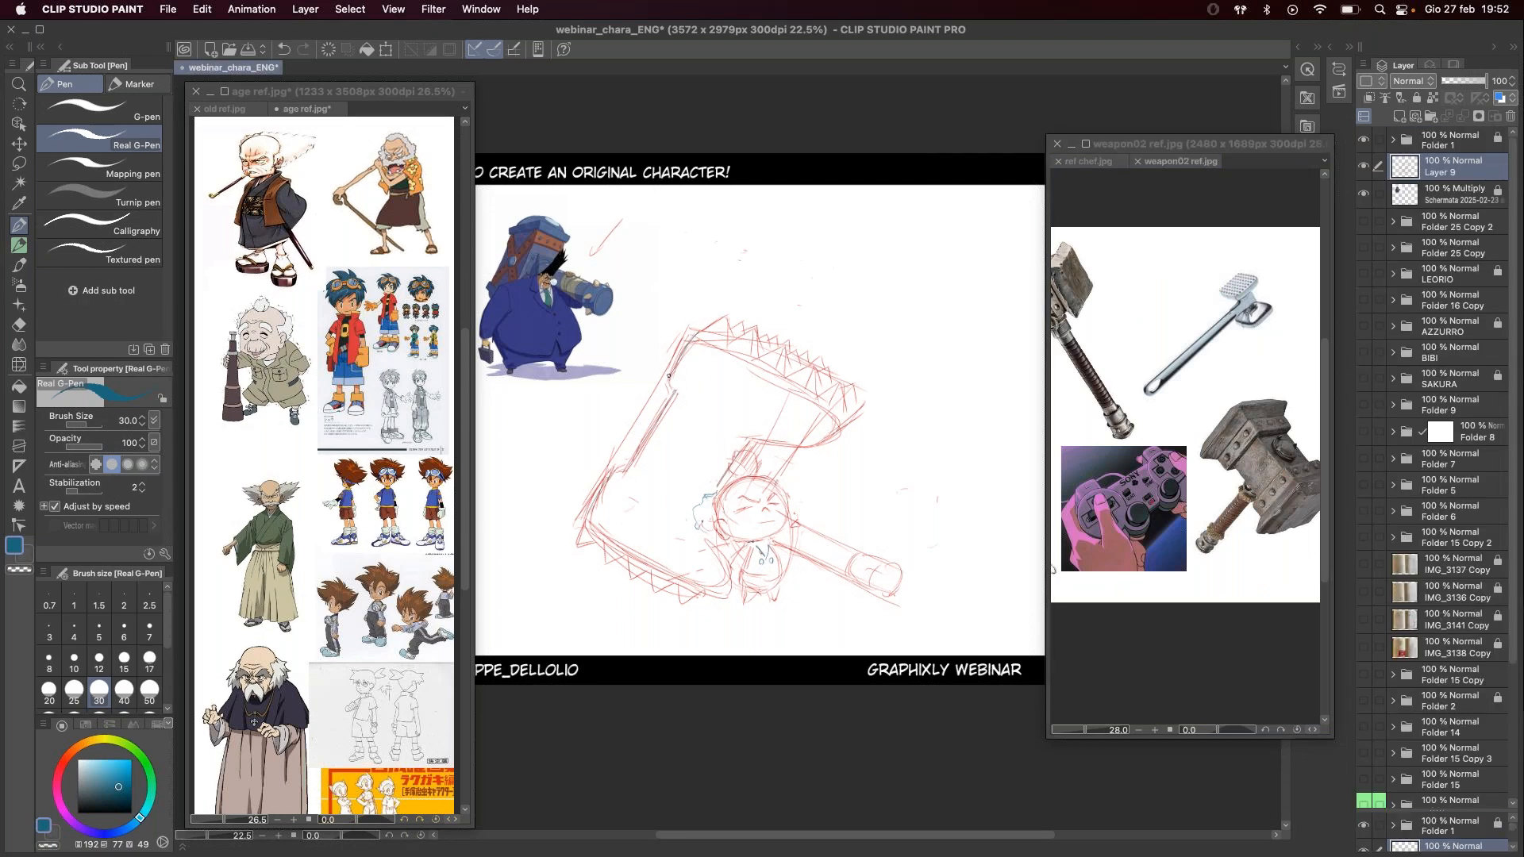
mouse_move(673, 380)
mouse_down()
mouse_move(686, 330)
mouse_move(828, 415)
mouse_move(808, 397)
mouse_move(820, 424)
mouse_move(801, 446)
mouse_move(830, 426)
mouse_move(822, 402)
mouse_move(842, 417)
mouse_move(809, 446)
mouse_move(866, 399)
mouse_move(810, 442)
mouse_up()
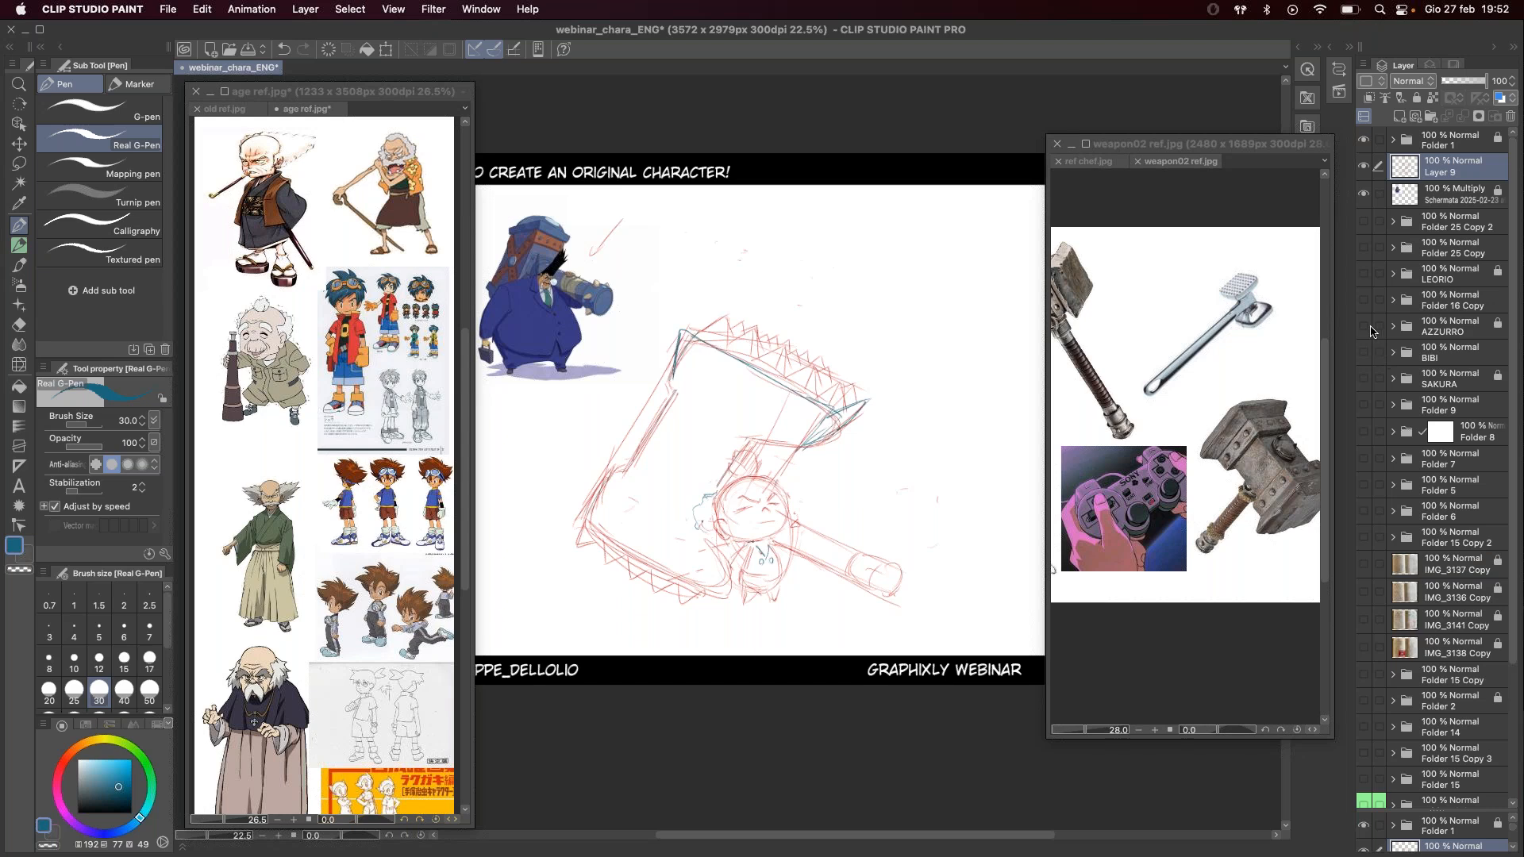
Step: Show the AZZURRO folder briefly to compare the character passes, and hide it again
click(1365, 326)
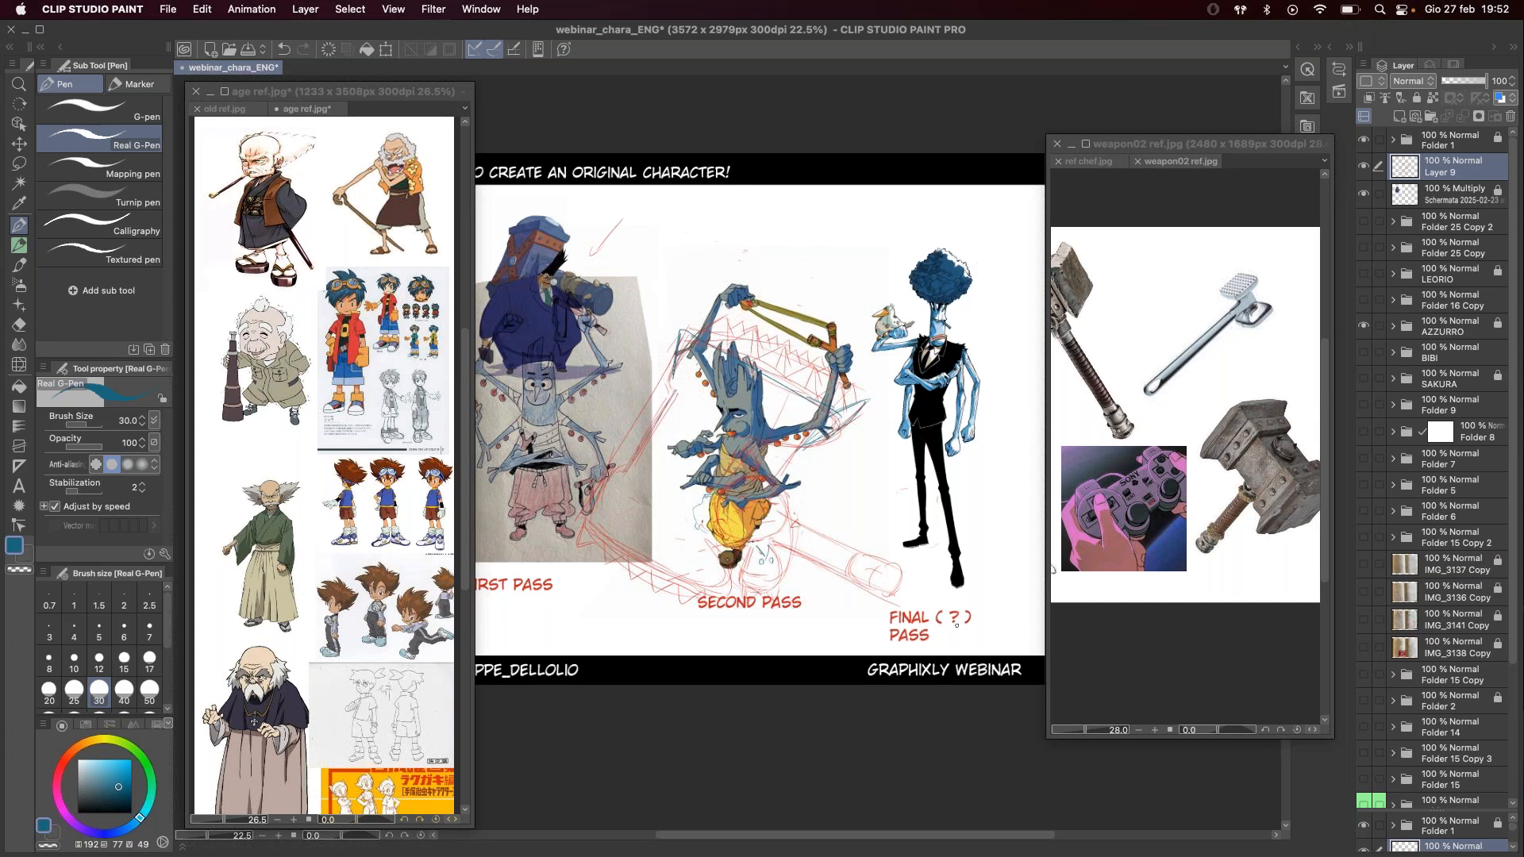
click(1364, 327)
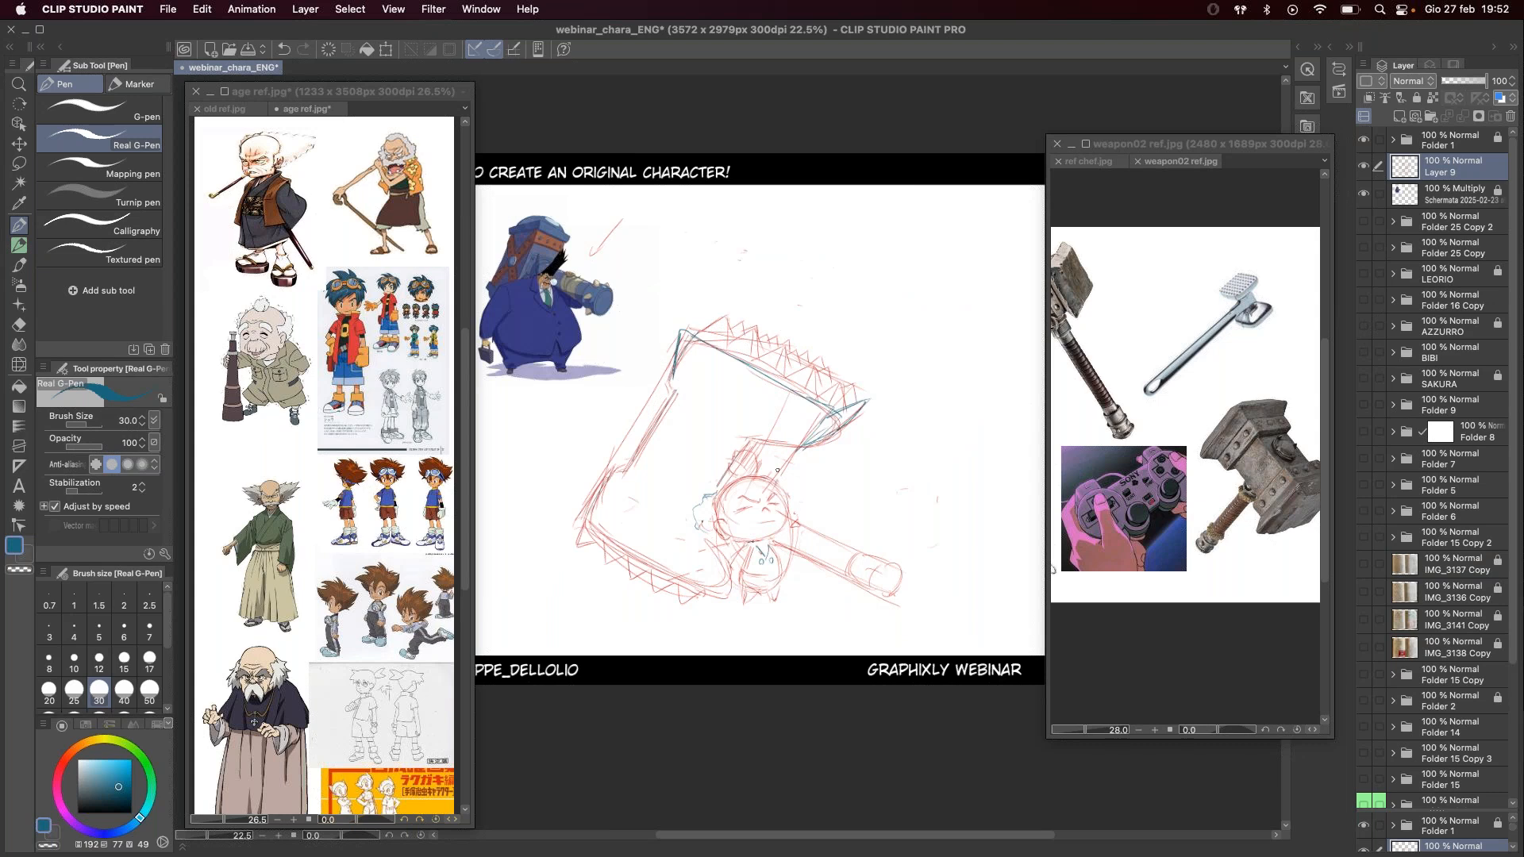
Step: Refine the upper block's underside corner and draw the bands across the hammer head's narrower middle section
mouse_move(804, 446)
mouse_down()
mouse_move(868, 402)
mouse_move(833, 408)
mouse_move(871, 398)
mouse_move(685, 331)
mouse_move(869, 397)
mouse_up()
drag(681, 390, 776, 442)
drag(670, 408, 762, 465)
drag(638, 469, 705, 511)
mouse_move(626, 479)
mouse_down()
mouse_move(706, 519)
mouse_move(642, 486)
mouse_move(702, 515)
mouse_move(658, 485)
mouse_move(703, 498)
mouse_move(713, 511)
mouse_move(646, 473)
mouse_move(695, 500)
mouse_up()
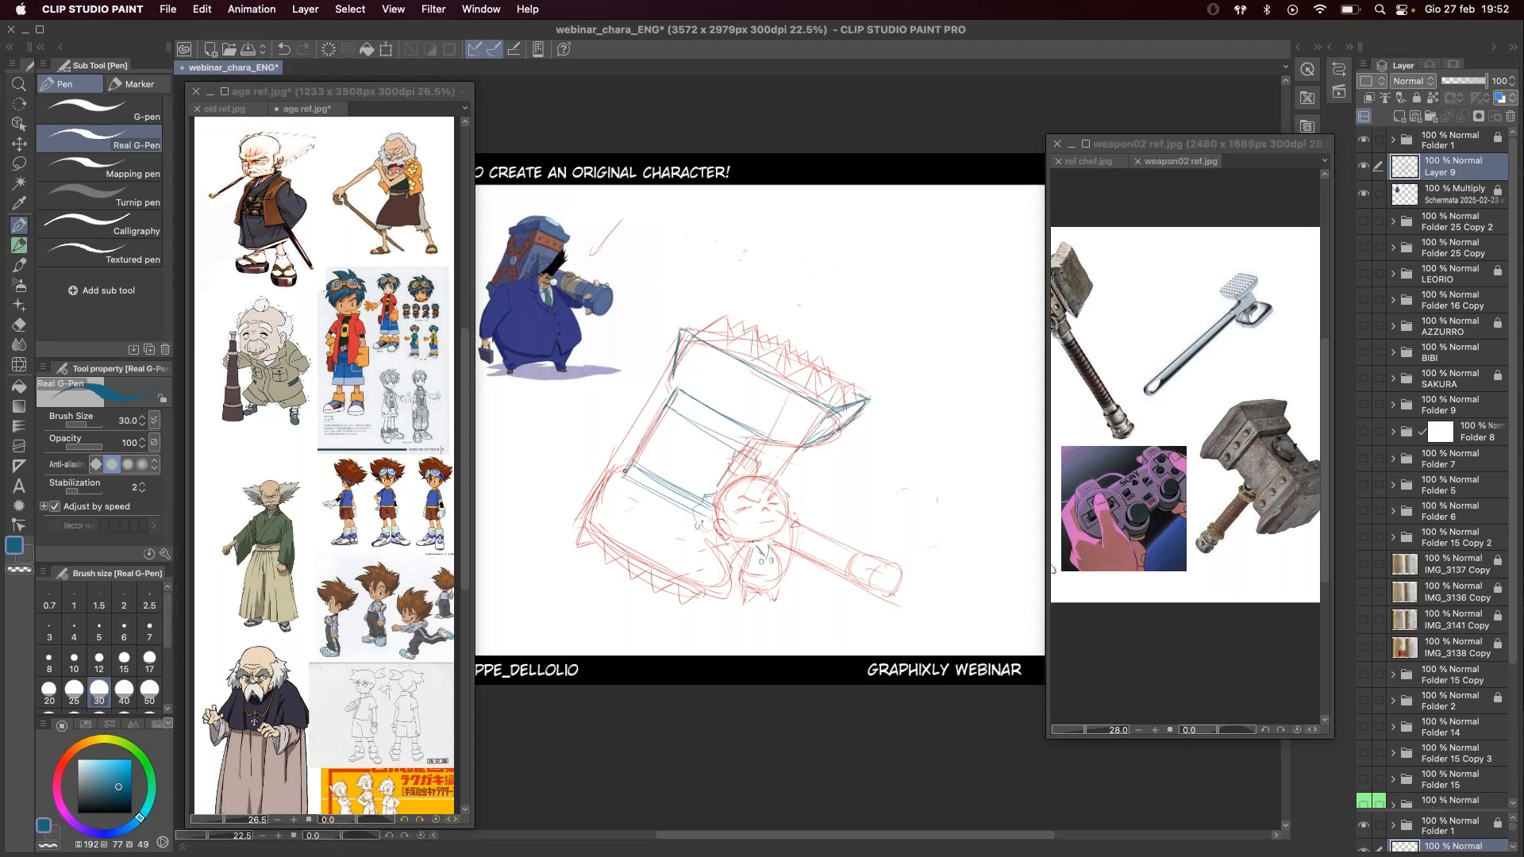
Step: Strengthen the left edge of the hammer's middle section and rework the underside of the upper block, undoing unwanted strokes
drag(637, 457, 670, 407)
drag(637, 456, 673, 403)
mouse_move(716, 480)
mouse_down()
mouse_move(747, 419)
mouse_move(762, 465)
mouse_move(718, 486)
mouse_move(727, 457)
mouse_move(714, 499)
mouse_move(740, 458)
mouse_up()
key(super+z)
key(super+z)
drag(772, 467, 796, 451)
key(super+z)
mouse_move(786, 447)
mouse_down()
mouse_move(767, 455)
mouse_move(806, 445)
mouse_move(831, 406)
mouse_move(834, 430)
mouse_move(868, 405)
mouse_up()
key(super+z)
key(super+z)
drag(721, 521, 717, 540)
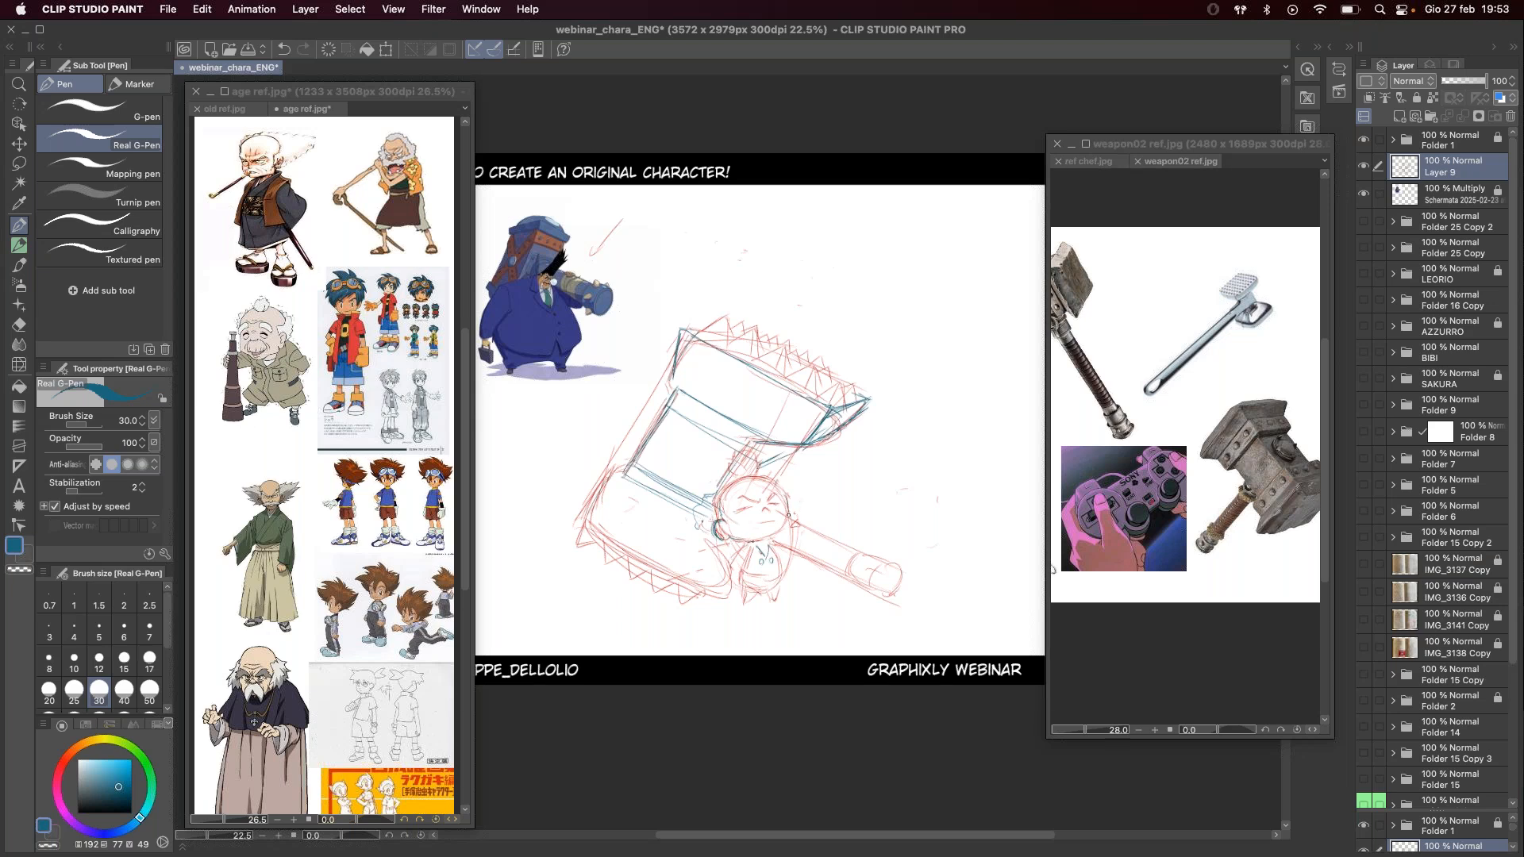
key(super+z)
drag(785, 496, 785, 525)
key(super+z)
key(super+z)
key(super+z)
Step: Outline the hammer head's lower block in blue, undoing and redrawing its side and bottom edges
drag(756, 442, 699, 520)
key(super+z)
mouse_move(625, 476)
mouse_down()
mouse_move(711, 526)
mouse_move(718, 605)
mouse_move(729, 582)
mouse_move(713, 608)
mouse_up()
key(super+z)
drag(584, 518, 613, 472)
key(super+z)
drag(587, 528, 704, 612)
key(super+z)
drag(587, 526, 718, 617)
key(super+z)
drag(602, 530, 714, 615)
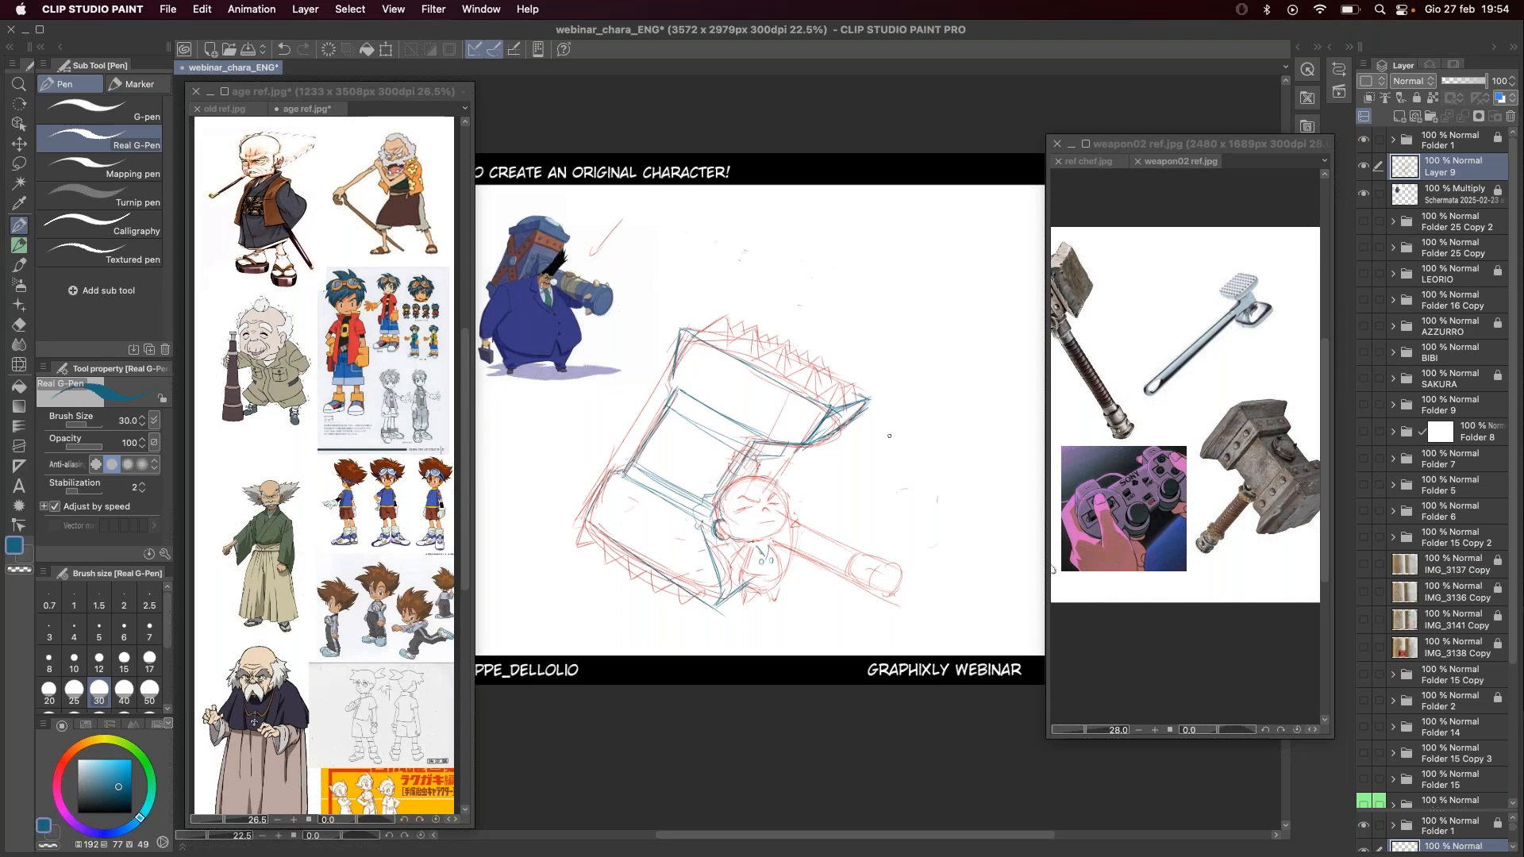
key(super+z)
Step: Strengthen the top edge of the upper block and redraw the bottom edge of the lower block
mouse_move(685, 328)
mouse_down()
mouse_move(788, 345)
mouse_move(865, 395)
mouse_up()
drag(779, 350, 862, 394)
mouse_move(592, 504)
mouse_down()
mouse_move(584, 516)
mouse_move(704, 606)
mouse_up()
key(ctrl+z)
drag(589, 526, 709, 608)
key(e)
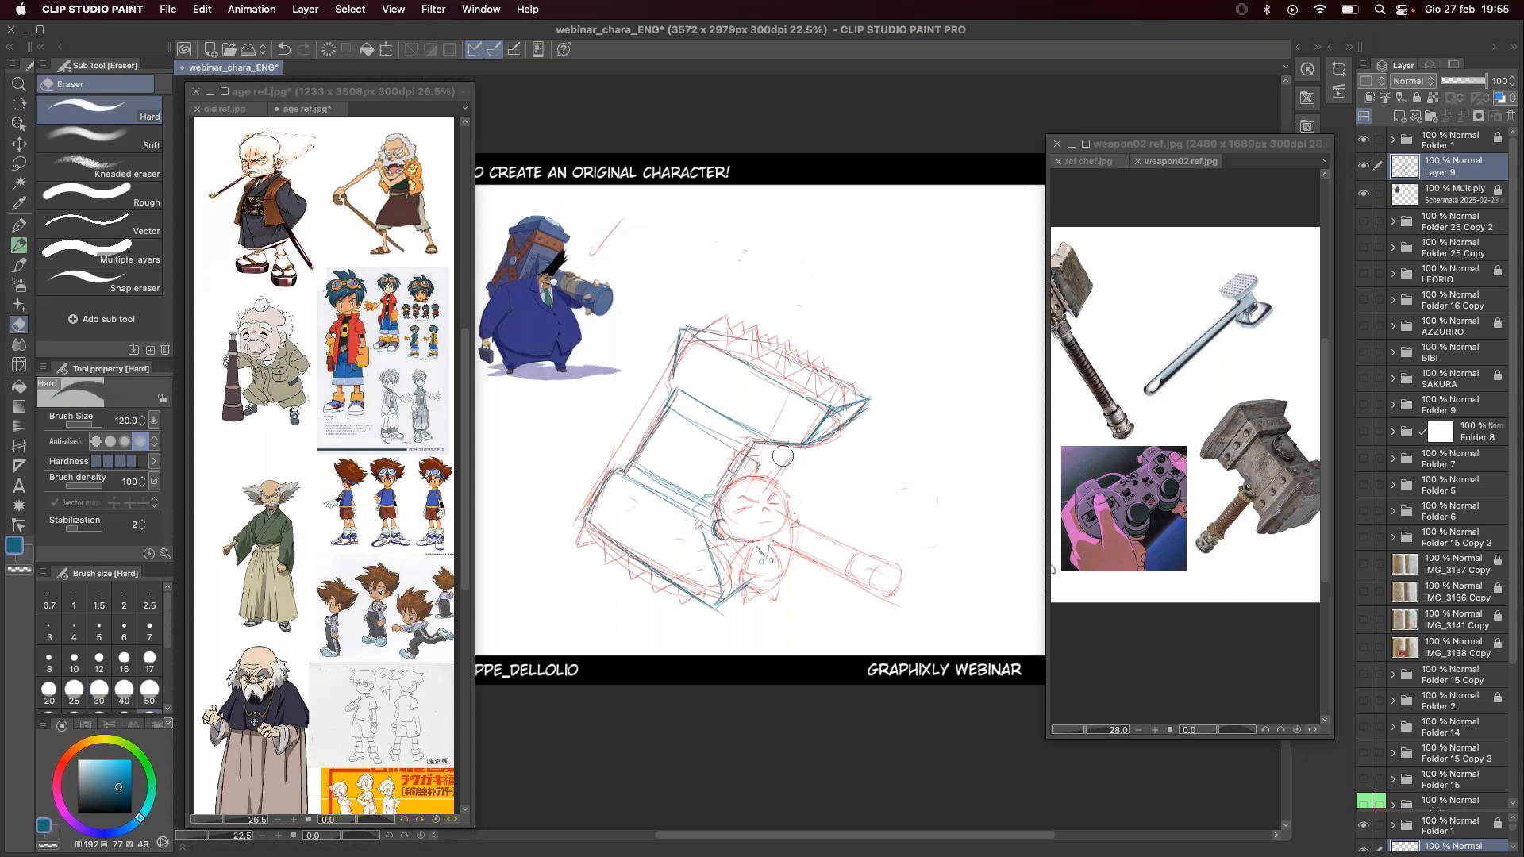
key(p)
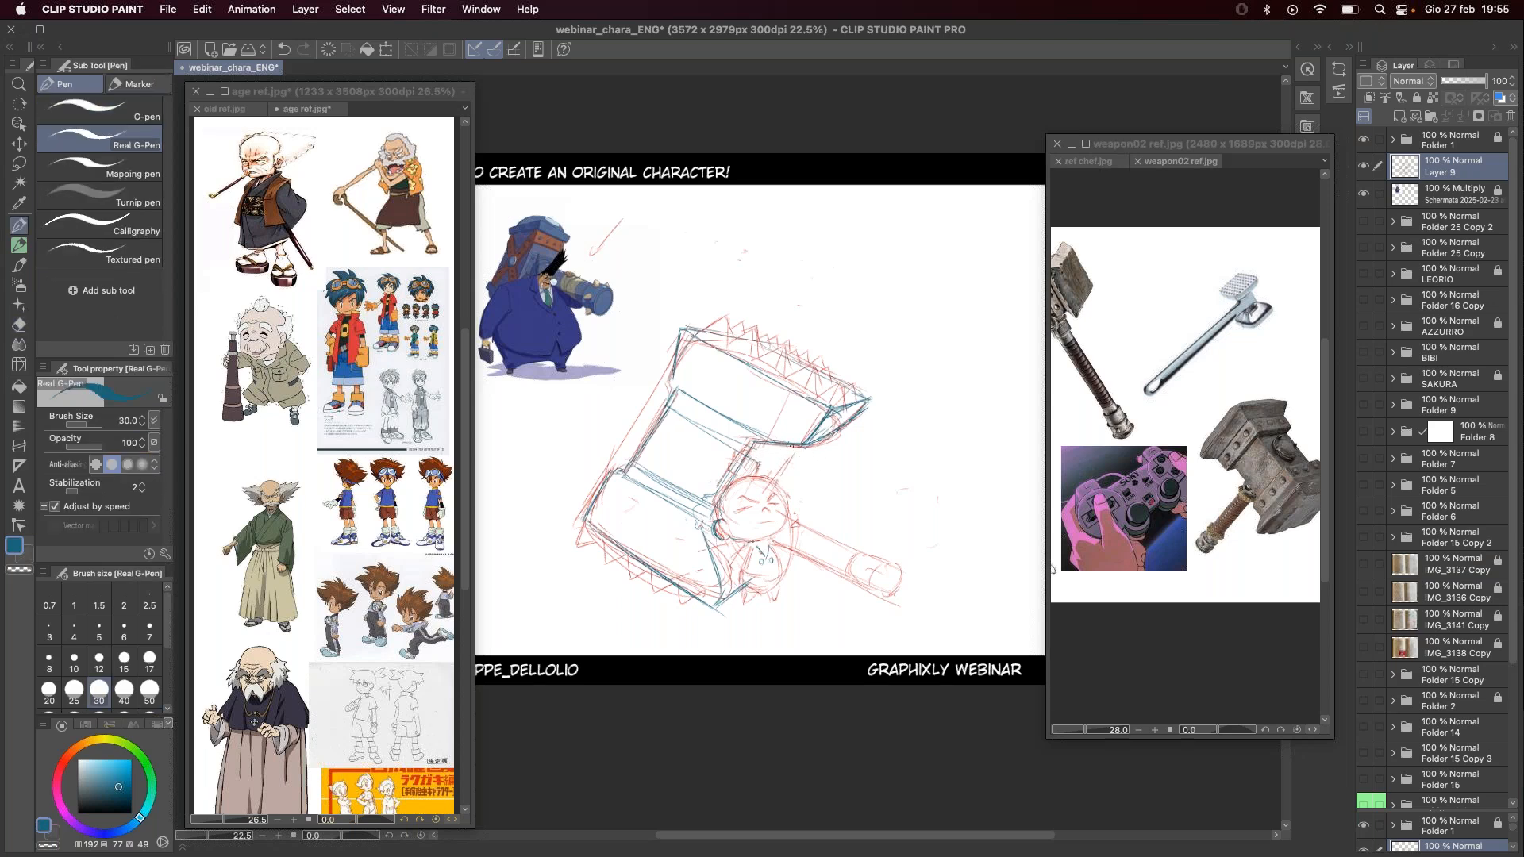
Step: Draw the thick hammer handle from beside the character's head down to its capped end
drag(750, 456, 774, 455)
drag(733, 511, 741, 508)
drag(731, 503, 744, 506)
drag(765, 479, 897, 546)
drag(752, 509, 892, 583)
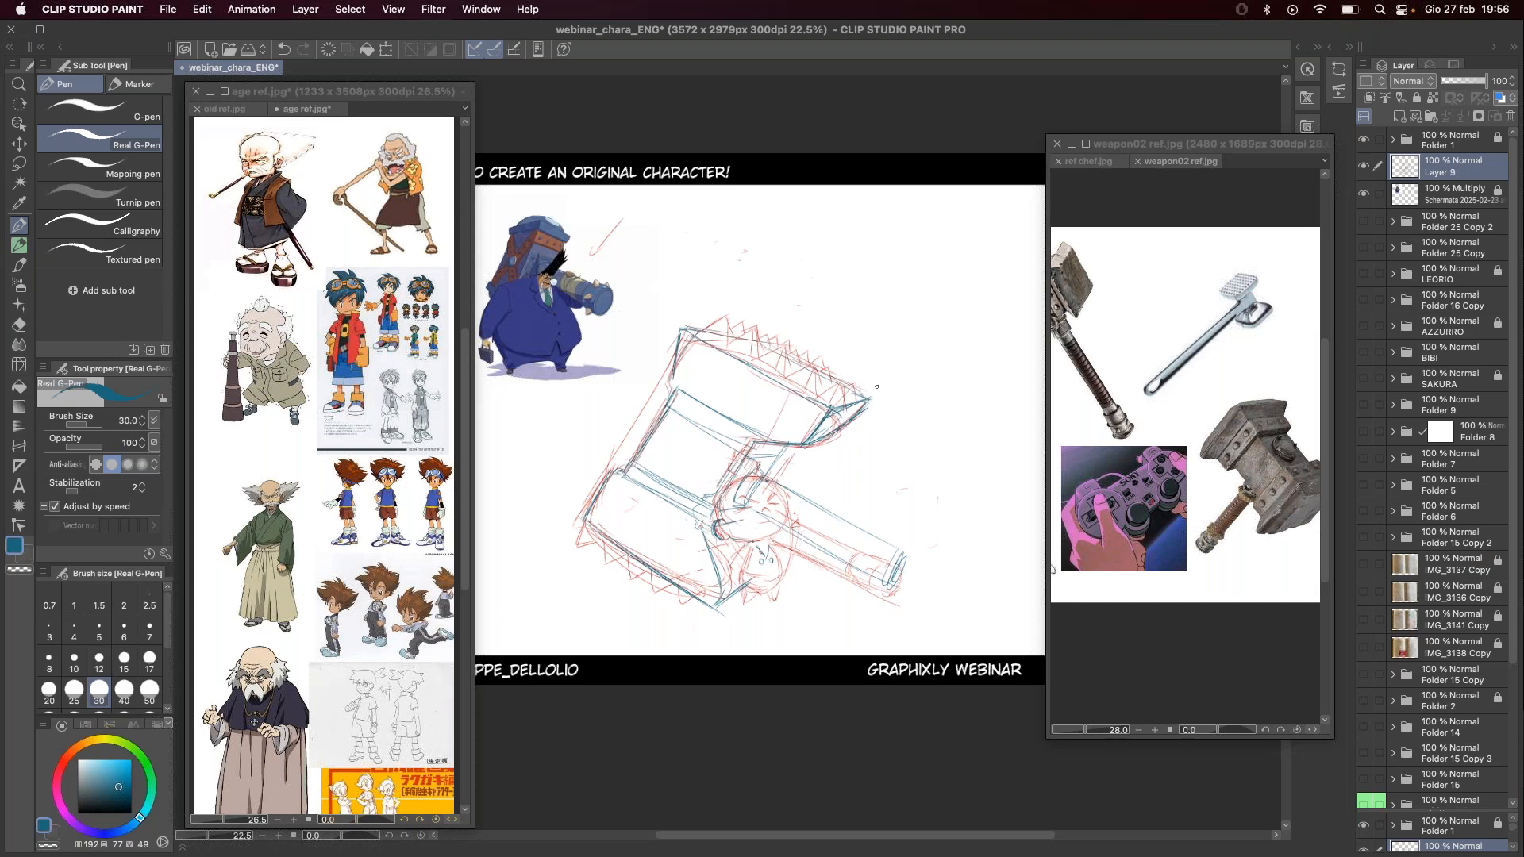
Step: Lasso the hammer around the character's body, rotate it slightly clockwise and apply the transformation
key(m)
mouse_move(740, 594)
mouse_down()
mouse_move(705, 515)
mouse_move(748, 446)
mouse_move(804, 480)
mouse_move(790, 477)
mouse_move(797, 541)
mouse_move(819, 581)
mouse_move(884, 607)
mouse_move(917, 594)
mouse_move(820, 301)
mouse_move(665, 294)
mouse_move(542, 531)
mouse_move(647, 615)
mouse_move(735, 609)
mouse_up()
key(ctrl+t)
drag(946, 276, 959, 350)
drag(877, 483, 881, 533)
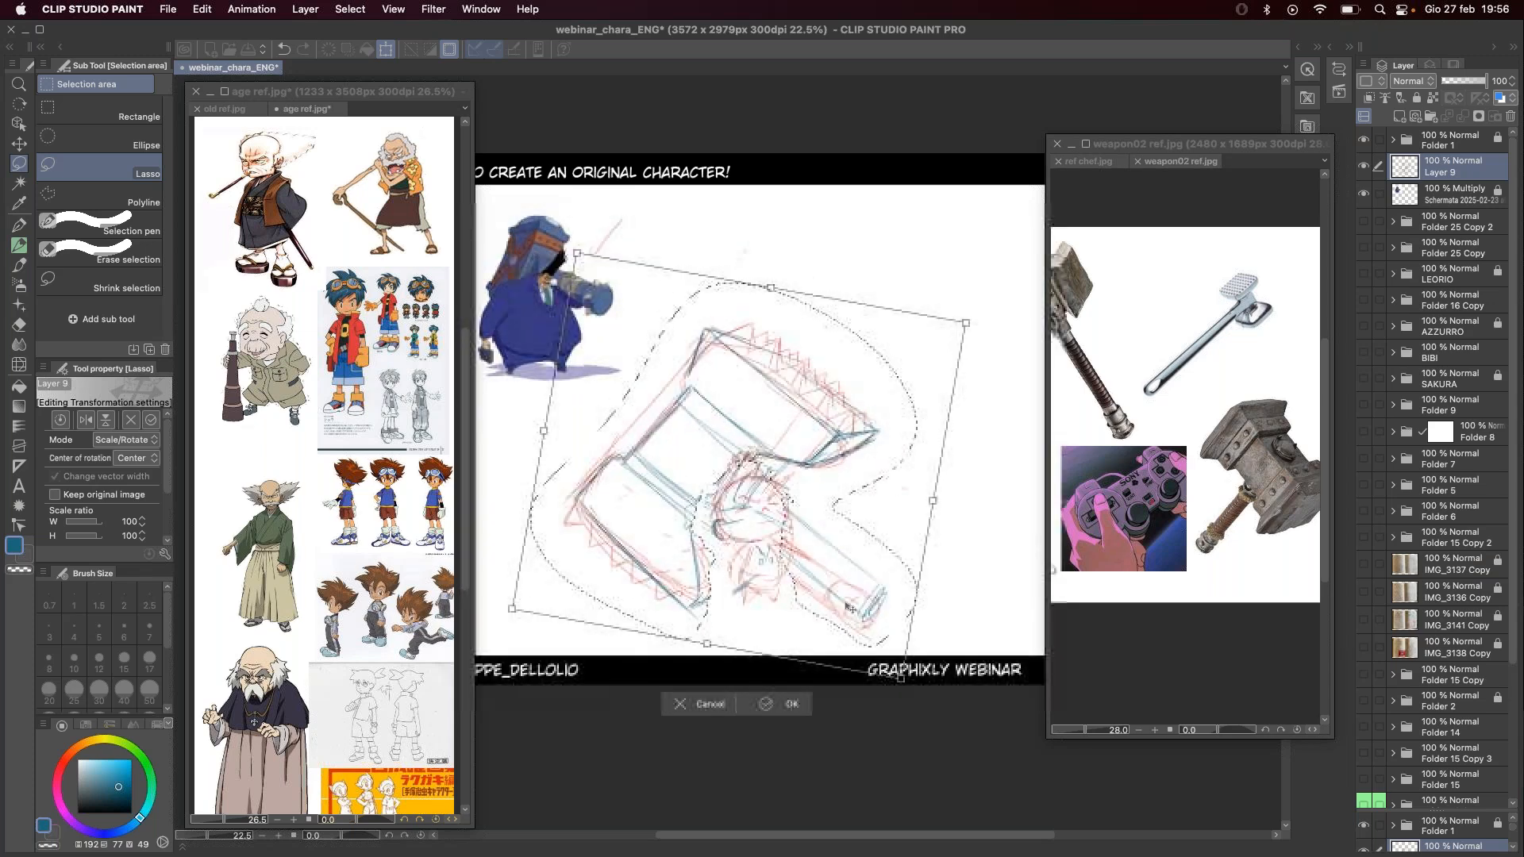
click(791, 704)
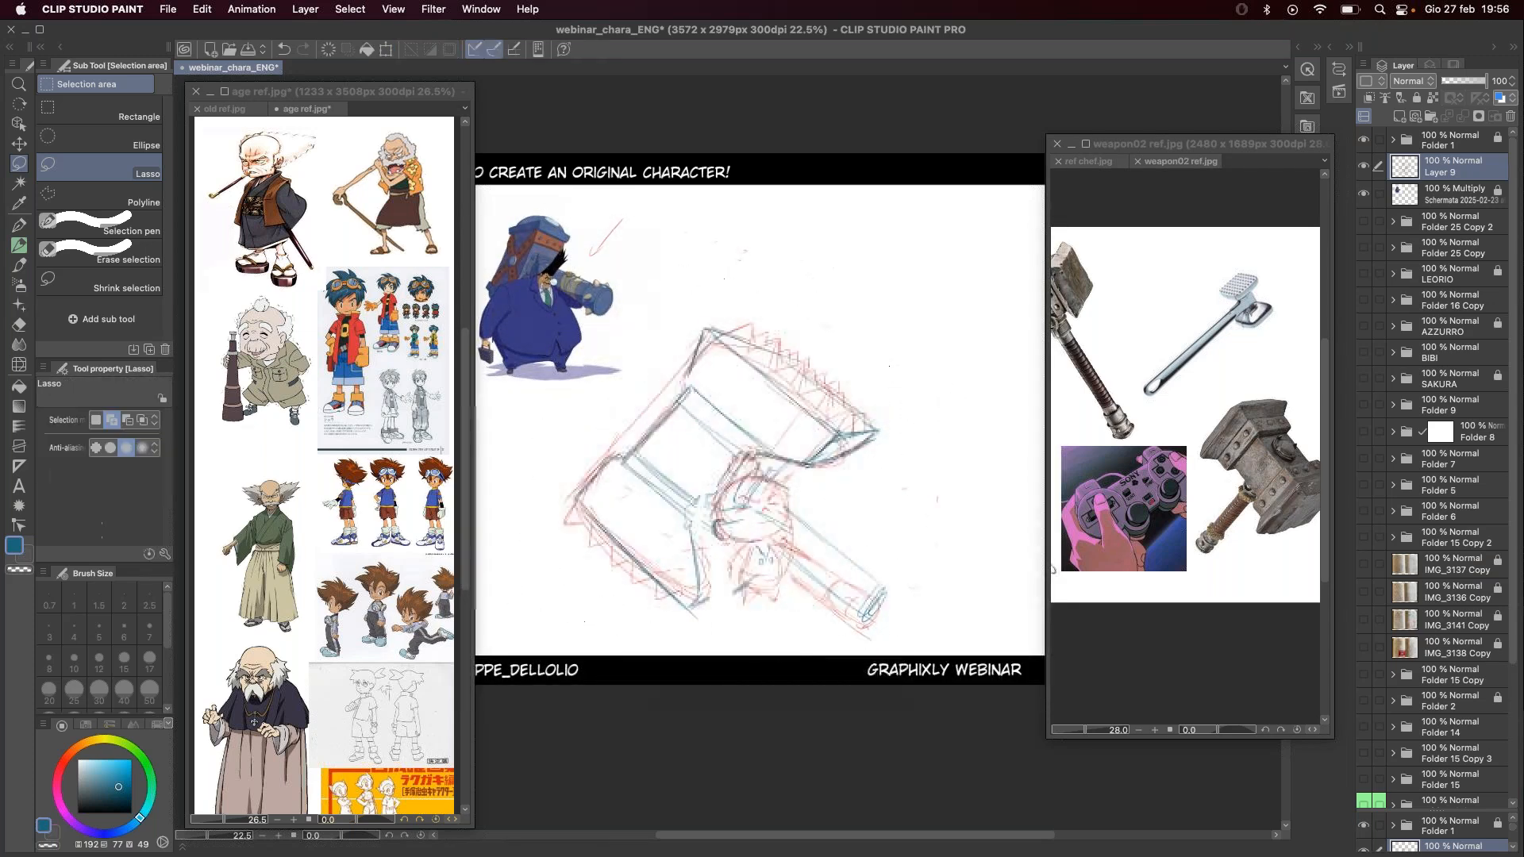
Step: Clean up and strengthen the lower corner of the rotated hammer head with the pen and eraser, undoing stray strokes
click(19, 225)
drag(706, 599, 733, 586)
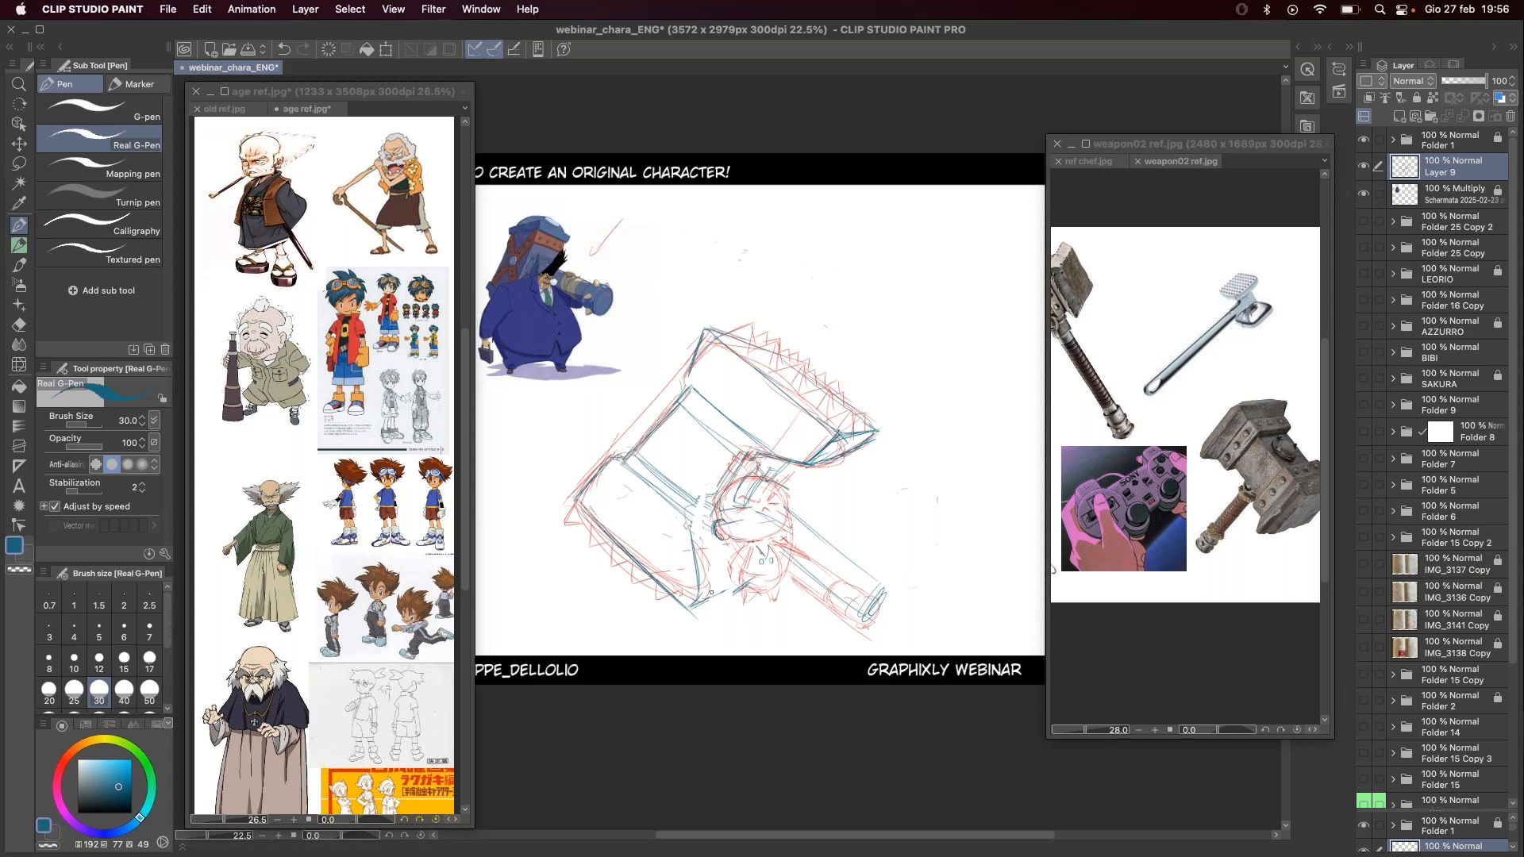
key(e)
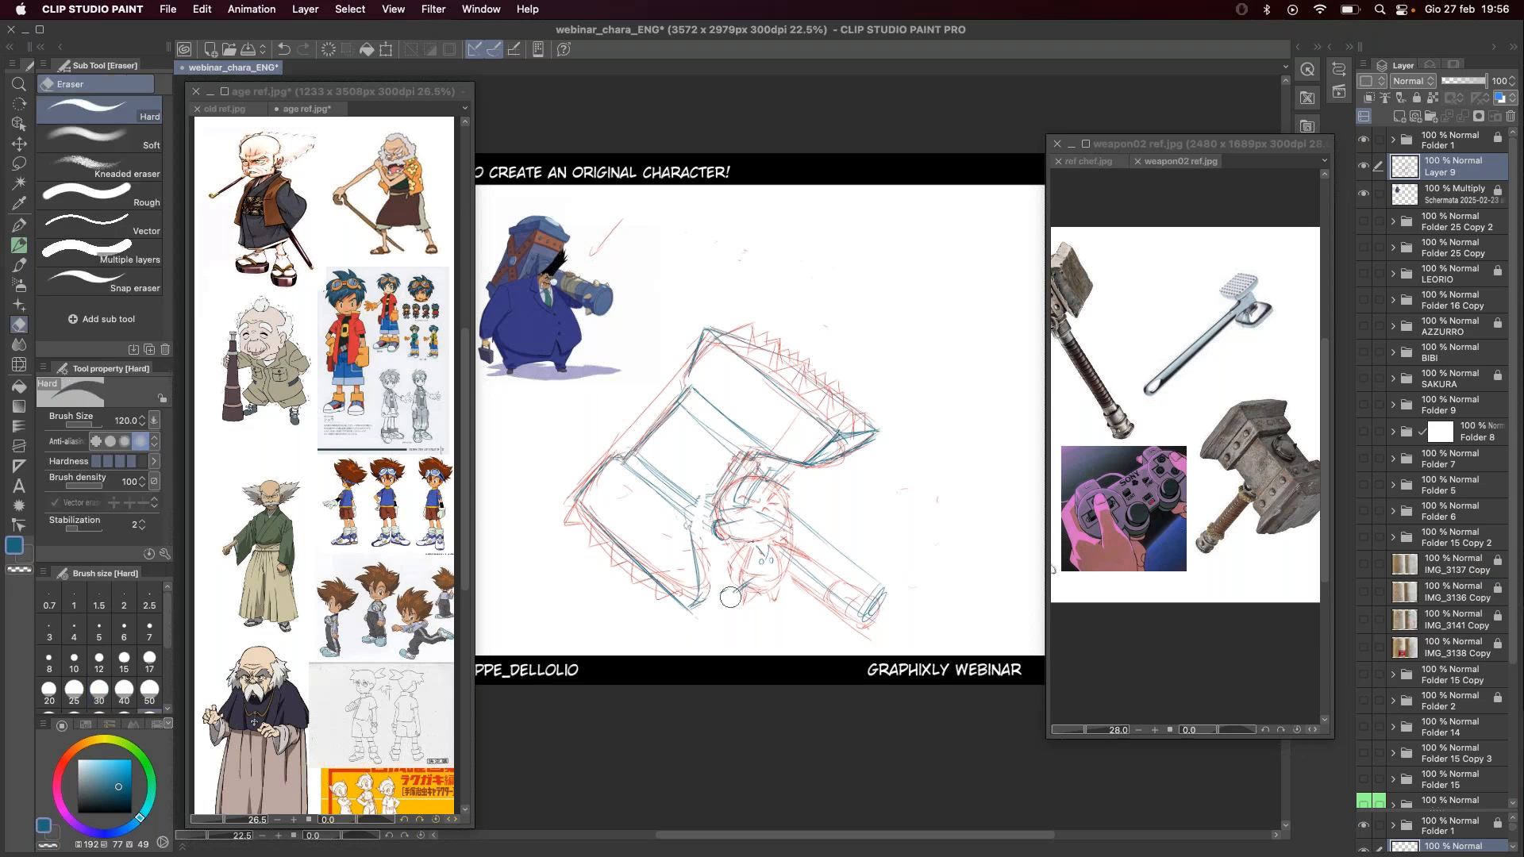
key(p)
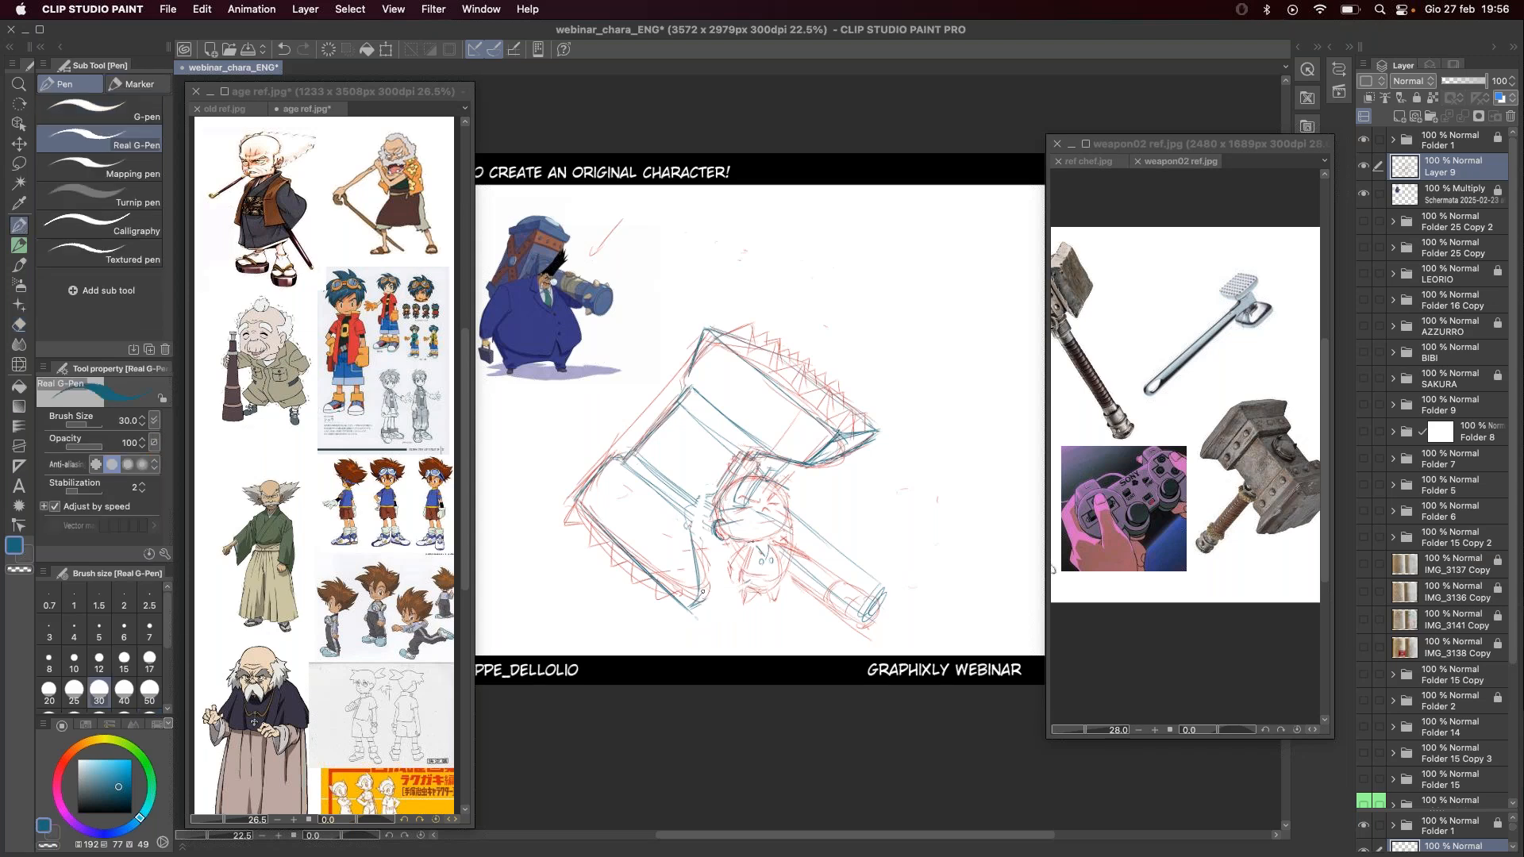
drag(692, 610, 716, 589)
drag(689, 501, 706, 512)
key(super+z)
key(super+z)
Step: Add strokes to the character's small body beneath the hammer, switching the reference to ref chef.jpg
drag(744, 579, 748, 584)
click(1173, 163)
click(1100, 164)
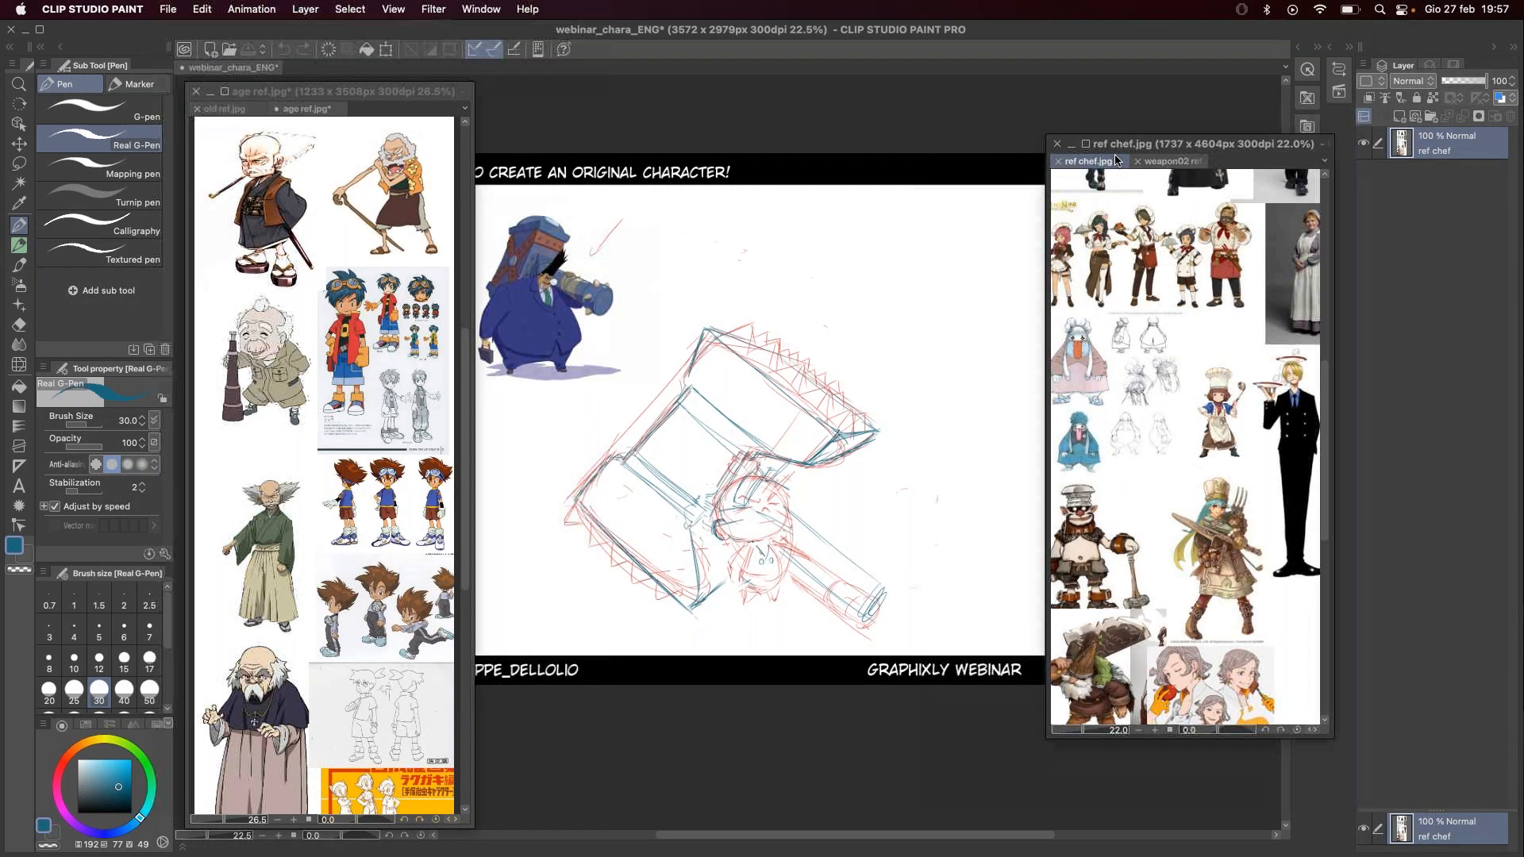
click(761, 590)
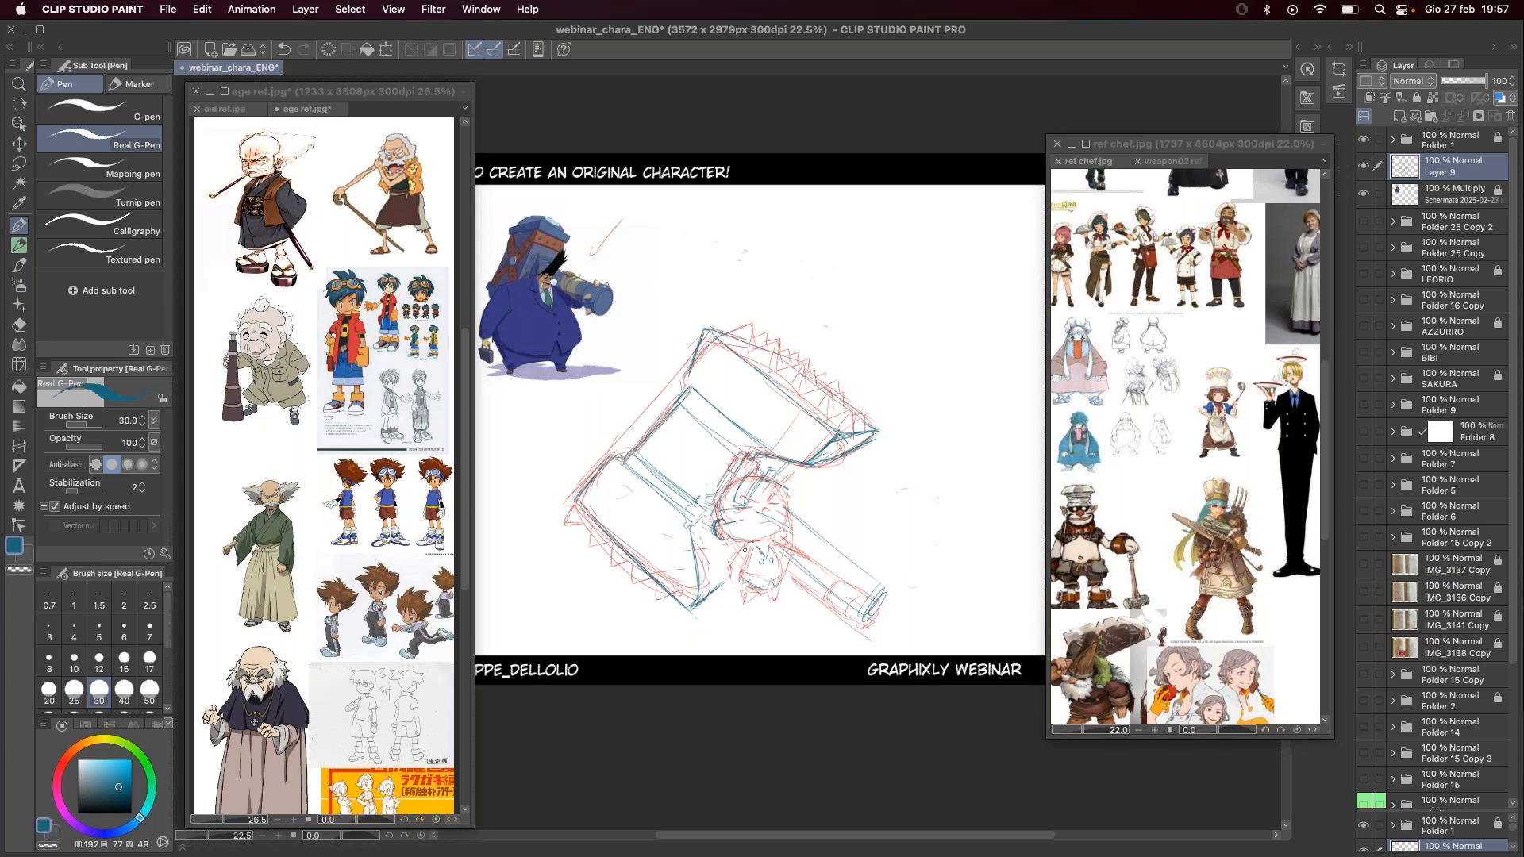
drag(747, 557, 745, 570)
click(1192, 357)
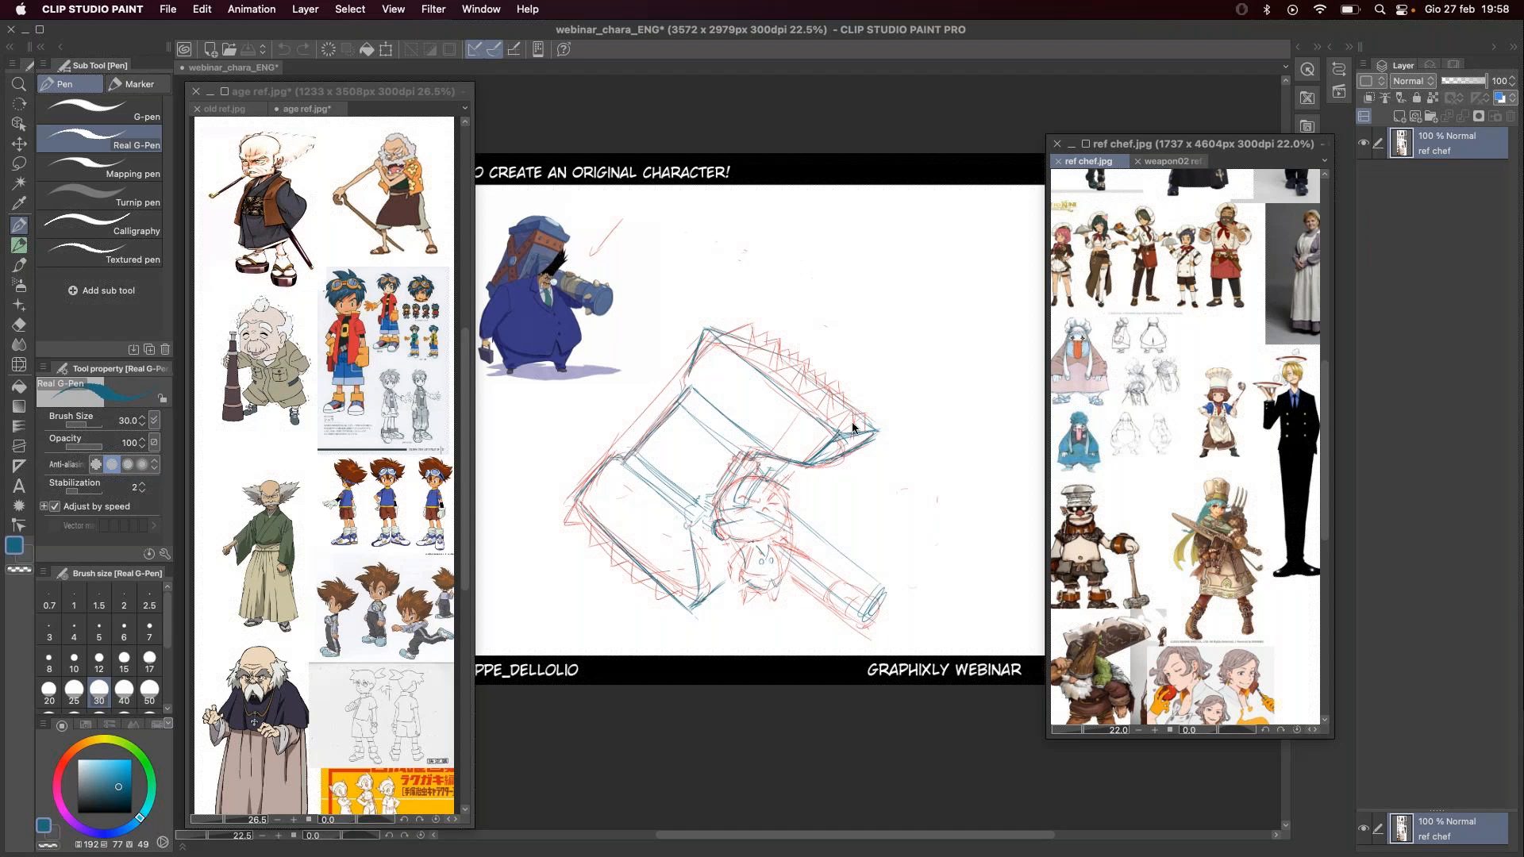
Step: Enlarge the hammer and character sketch on Layer 9 and lower the layer's opacity to 21%
click(827, 474)
drag(1480, 81, 1453, 77)
key(super+shift+t)
drag(939, 220, 1013, 133)
click(843, 660)
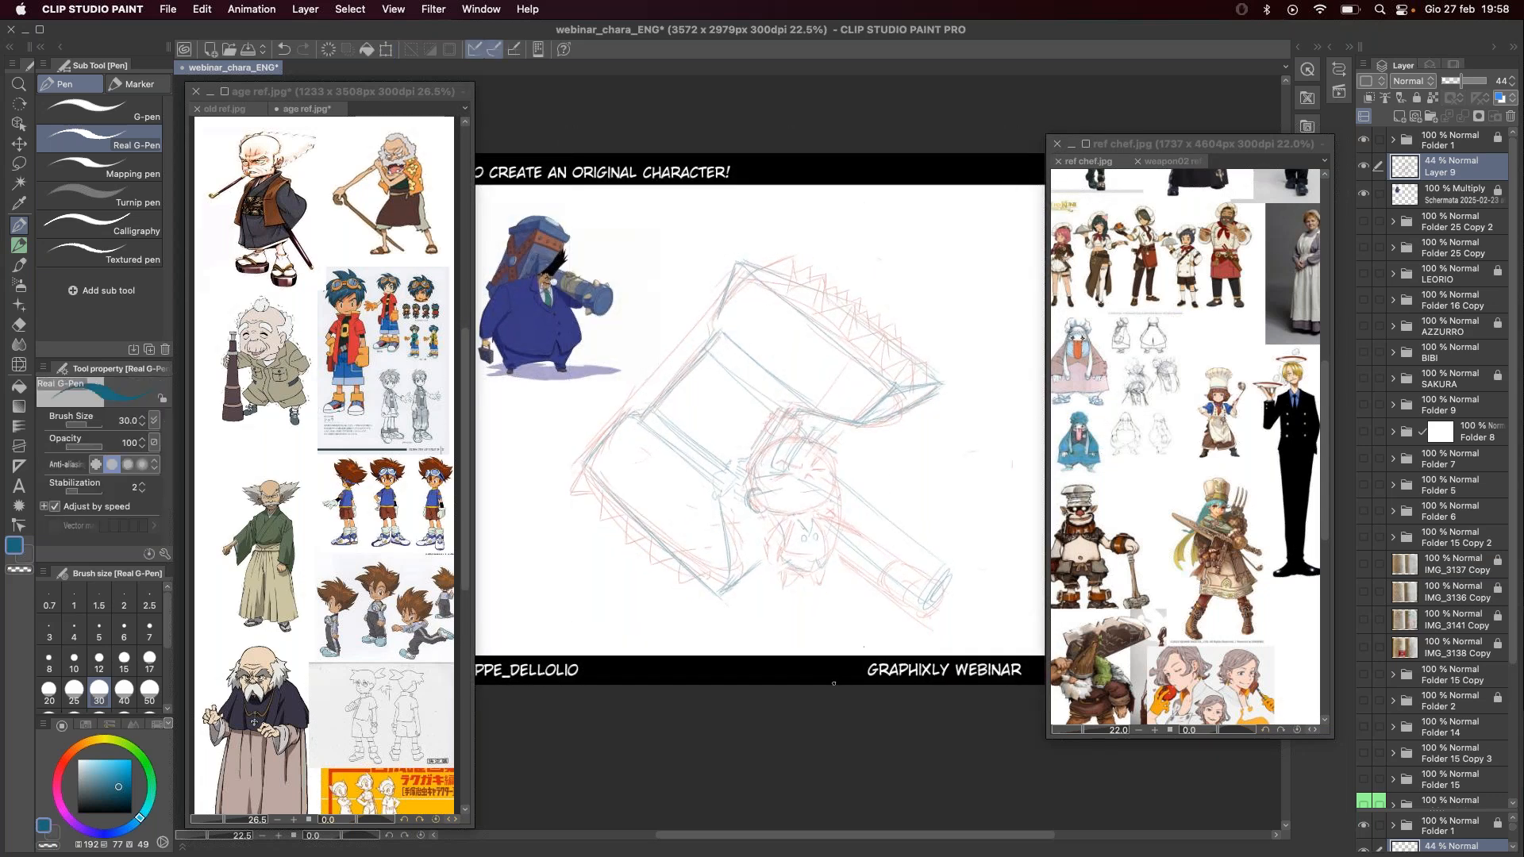
drag(1459, 82, 1449, 82)
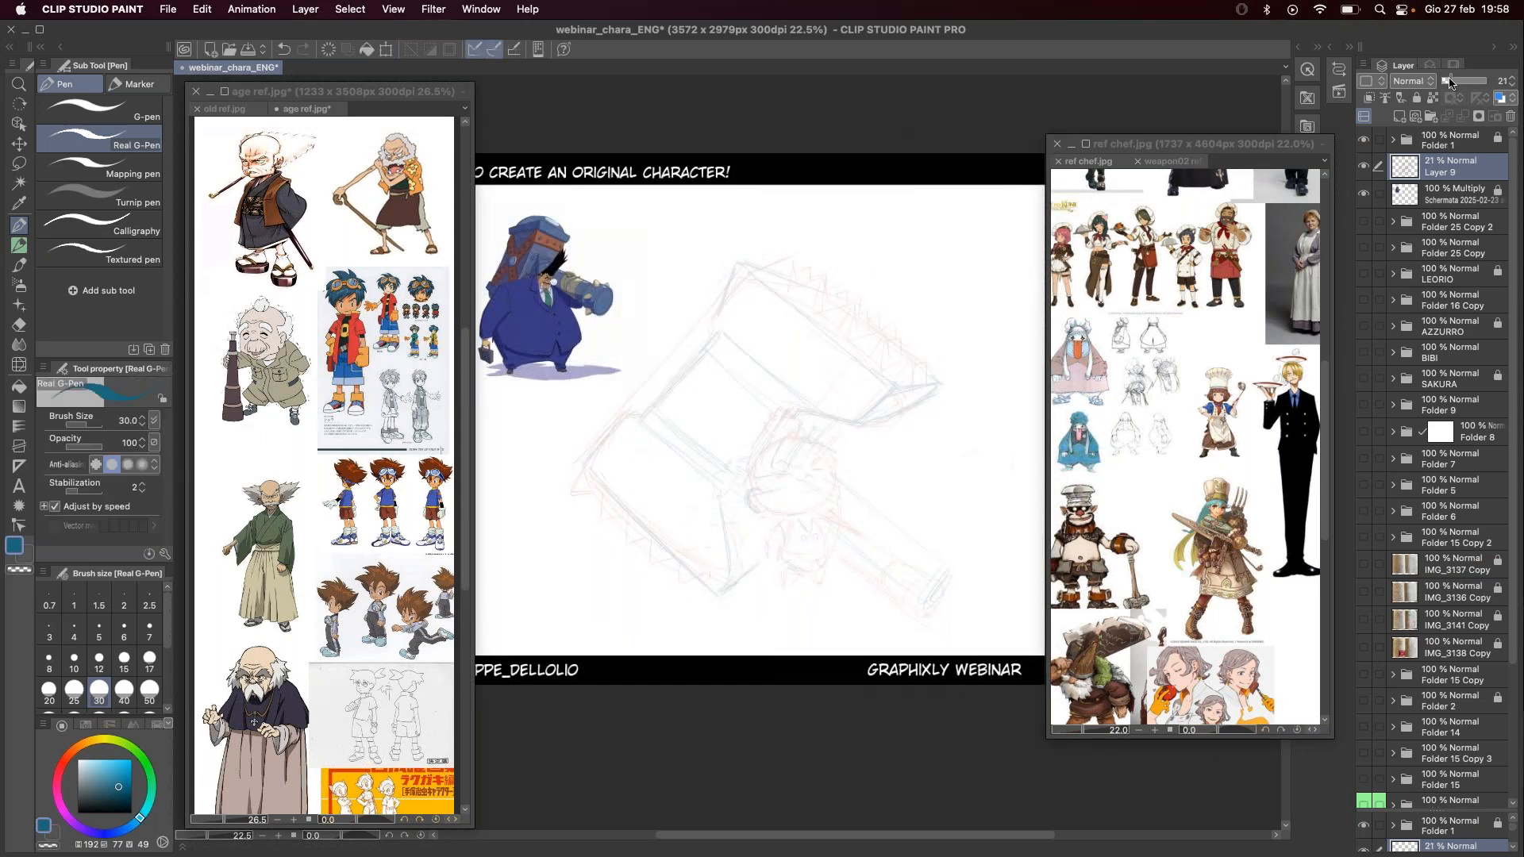
Step: Create a new layer above the faded sketch, set the pen color to black, and bring age ref.jpg into focus
click(1400, 116)
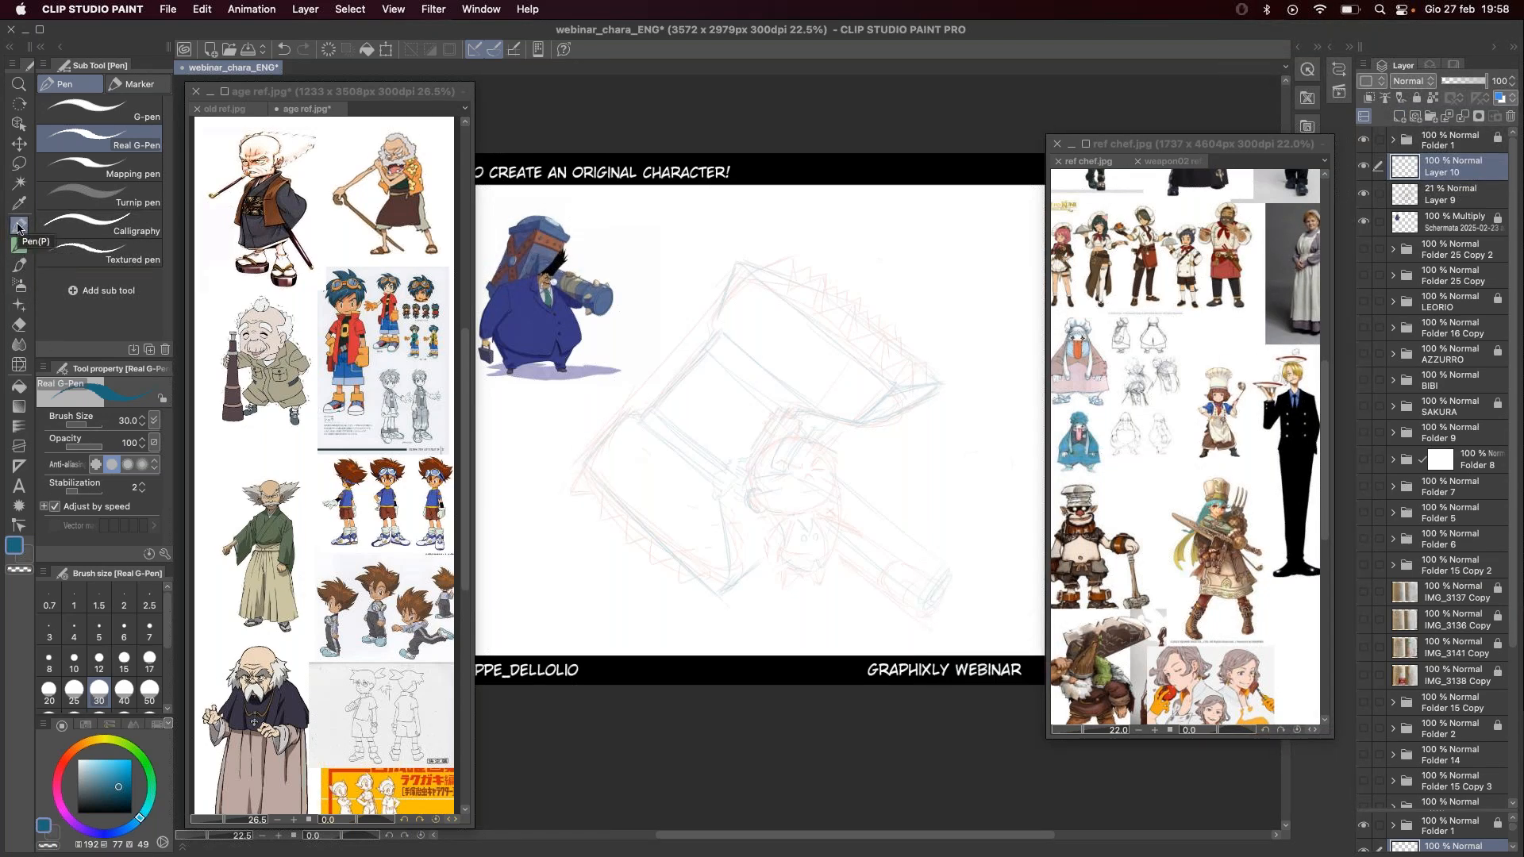
drag(93, 789, 77, 813)
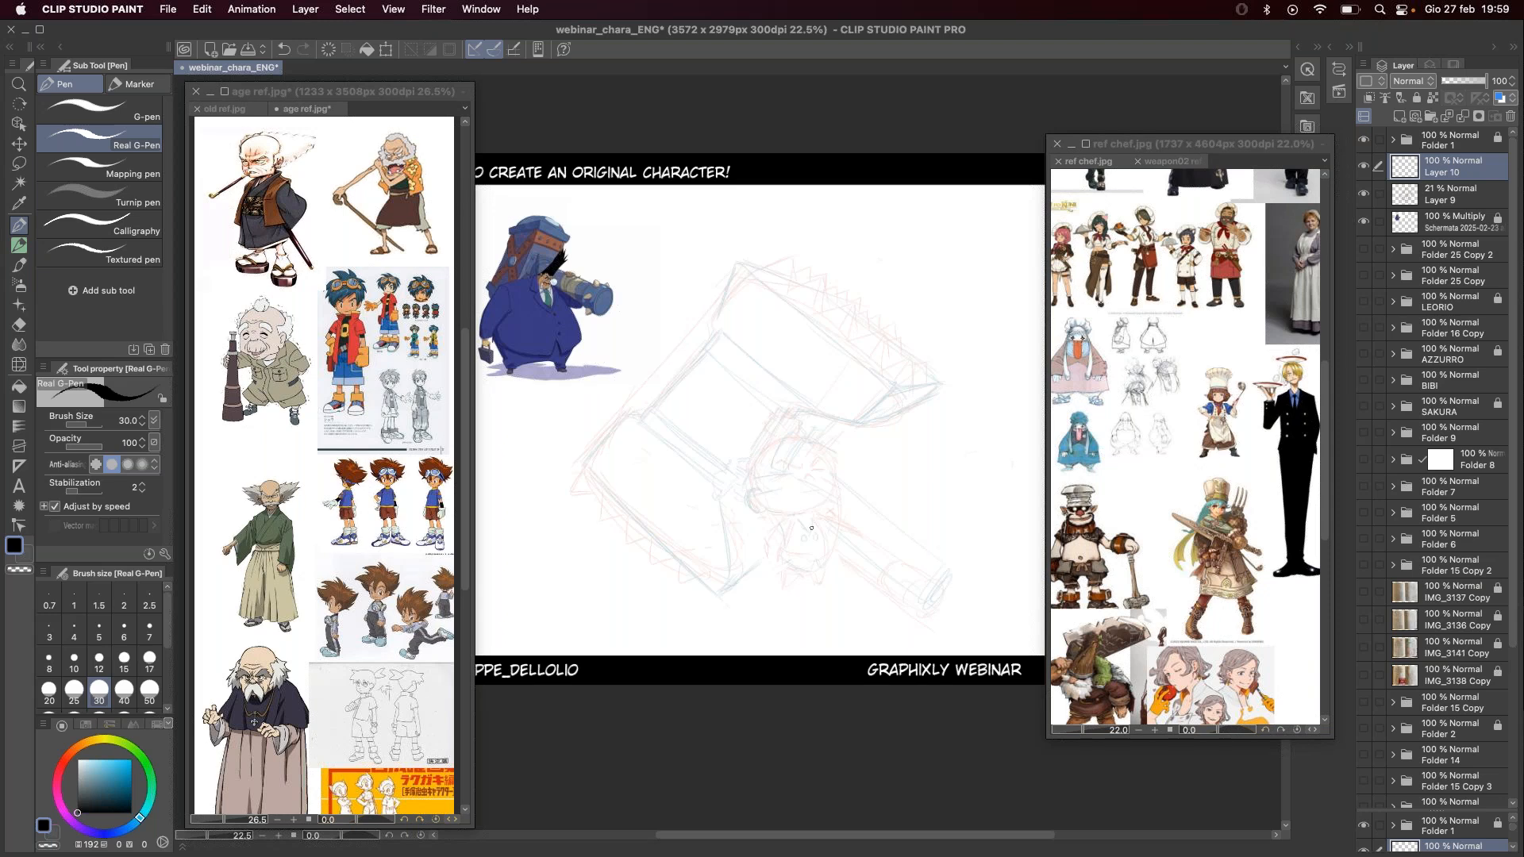
scroll(811, 527, up, 2)
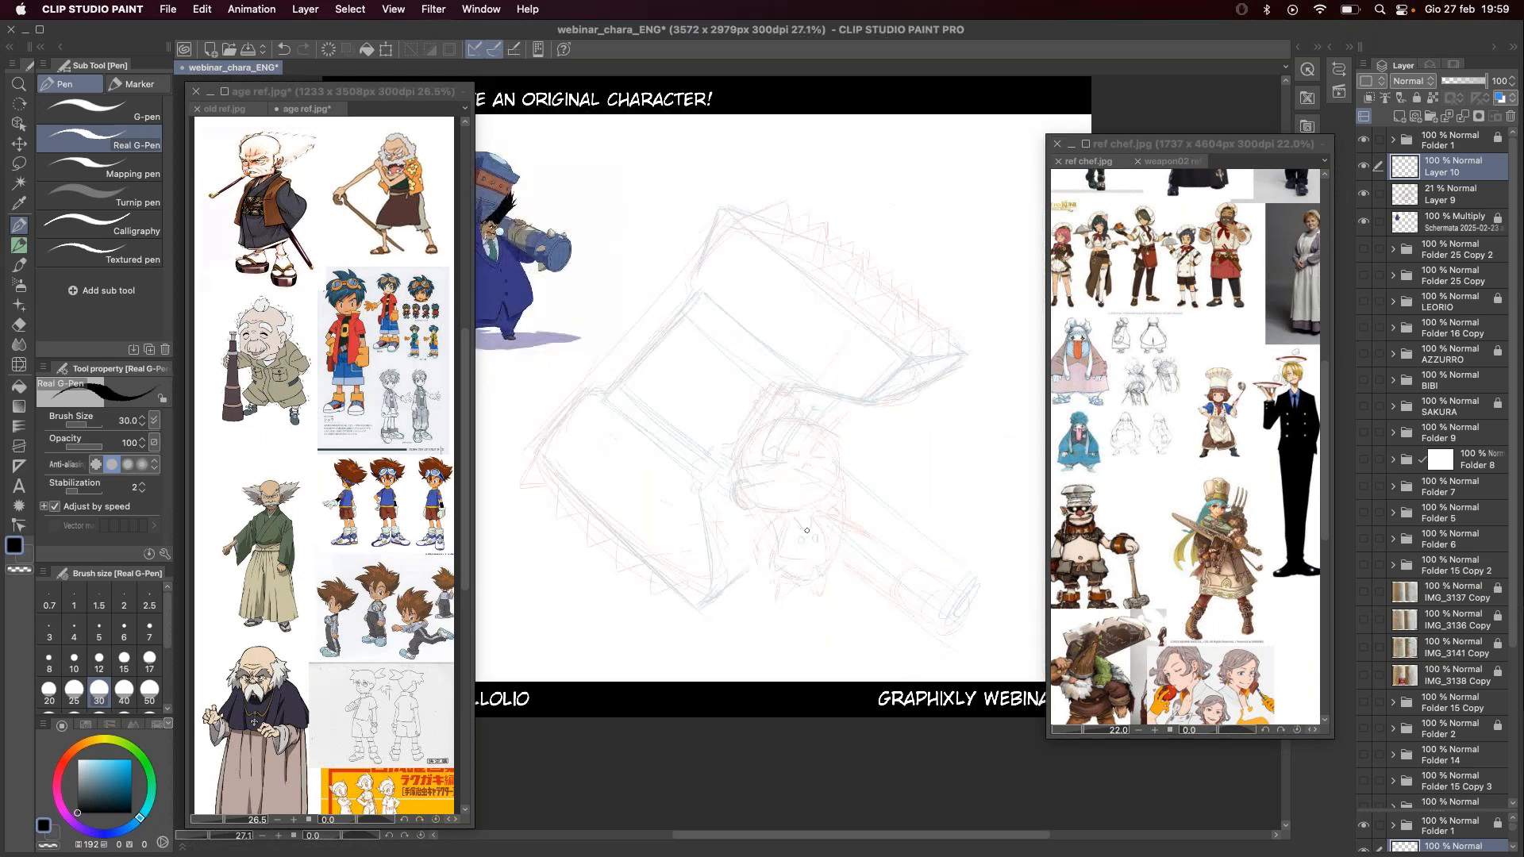
click(395, 621)
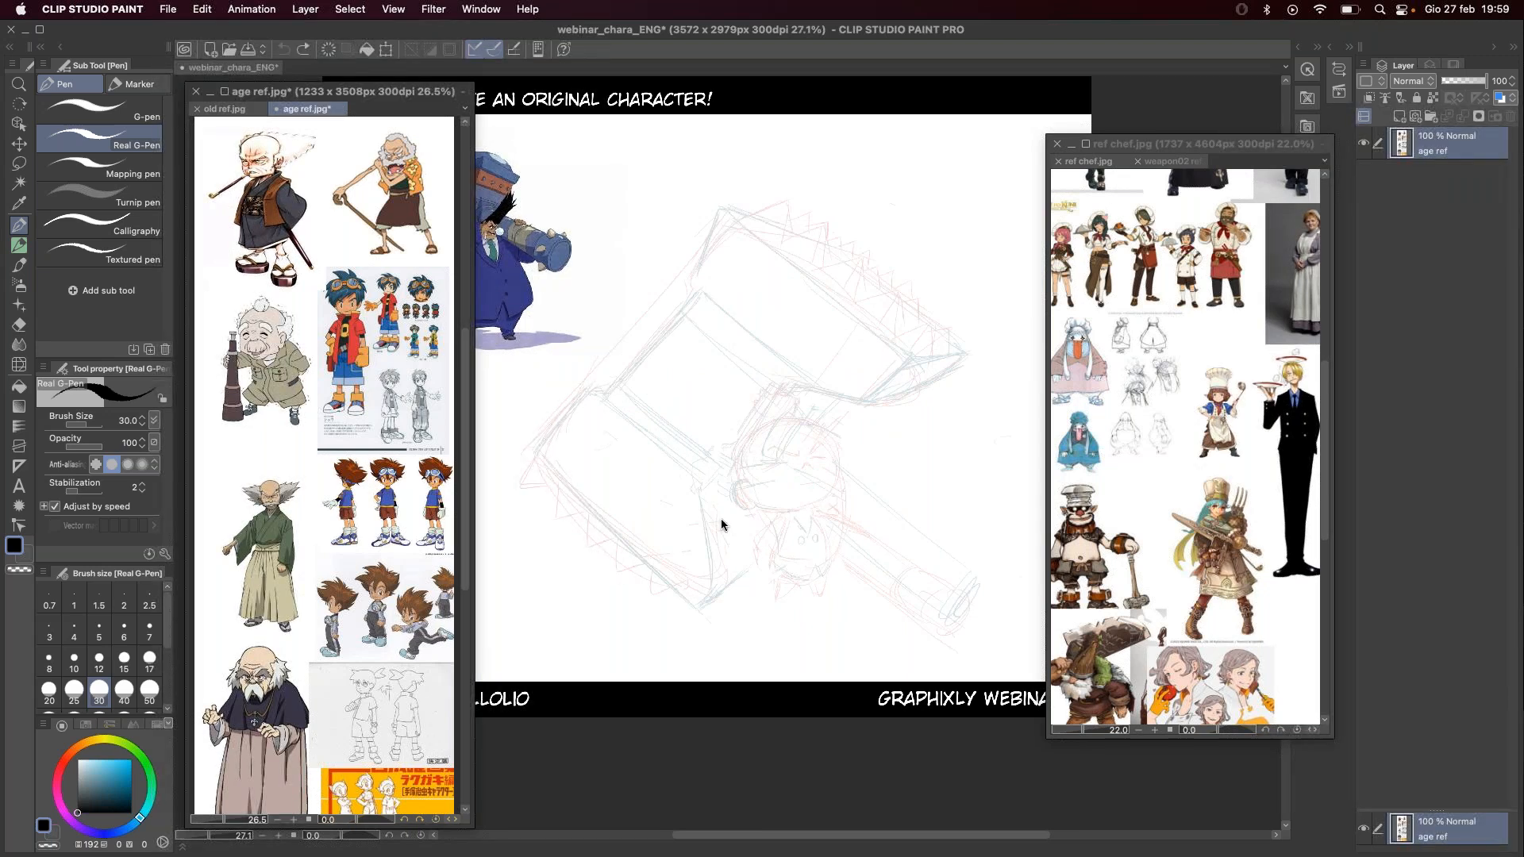
Step: With weapon02 ref.jpg in view as reference, ink the outer edge of the hammer's neck on Layer 10
click(1174, 162)
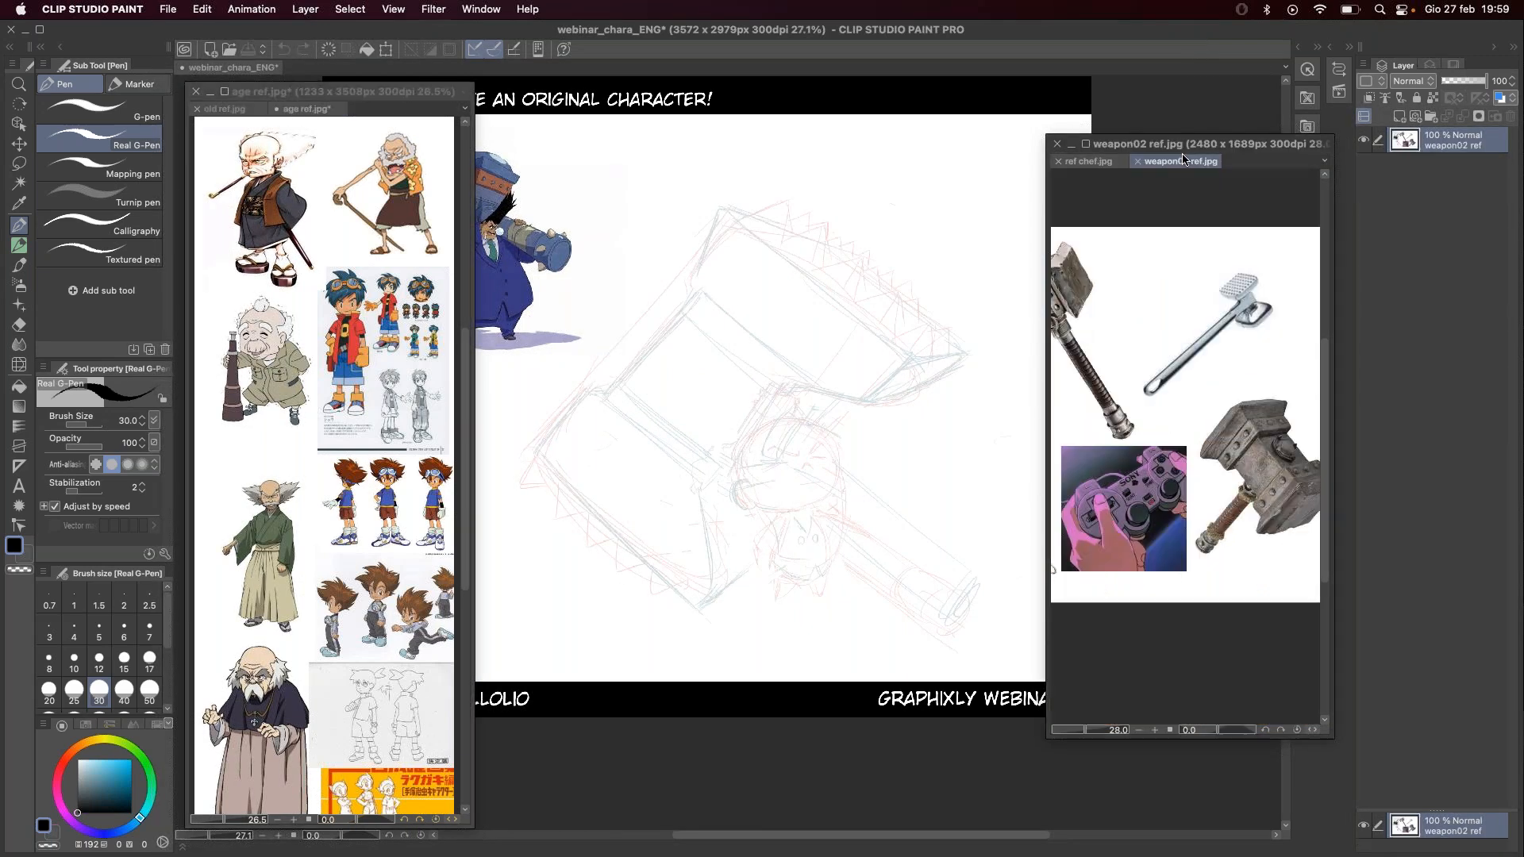
drag(1102, 510, 1092, 477)
drag(1182, 512, 1165, 496)
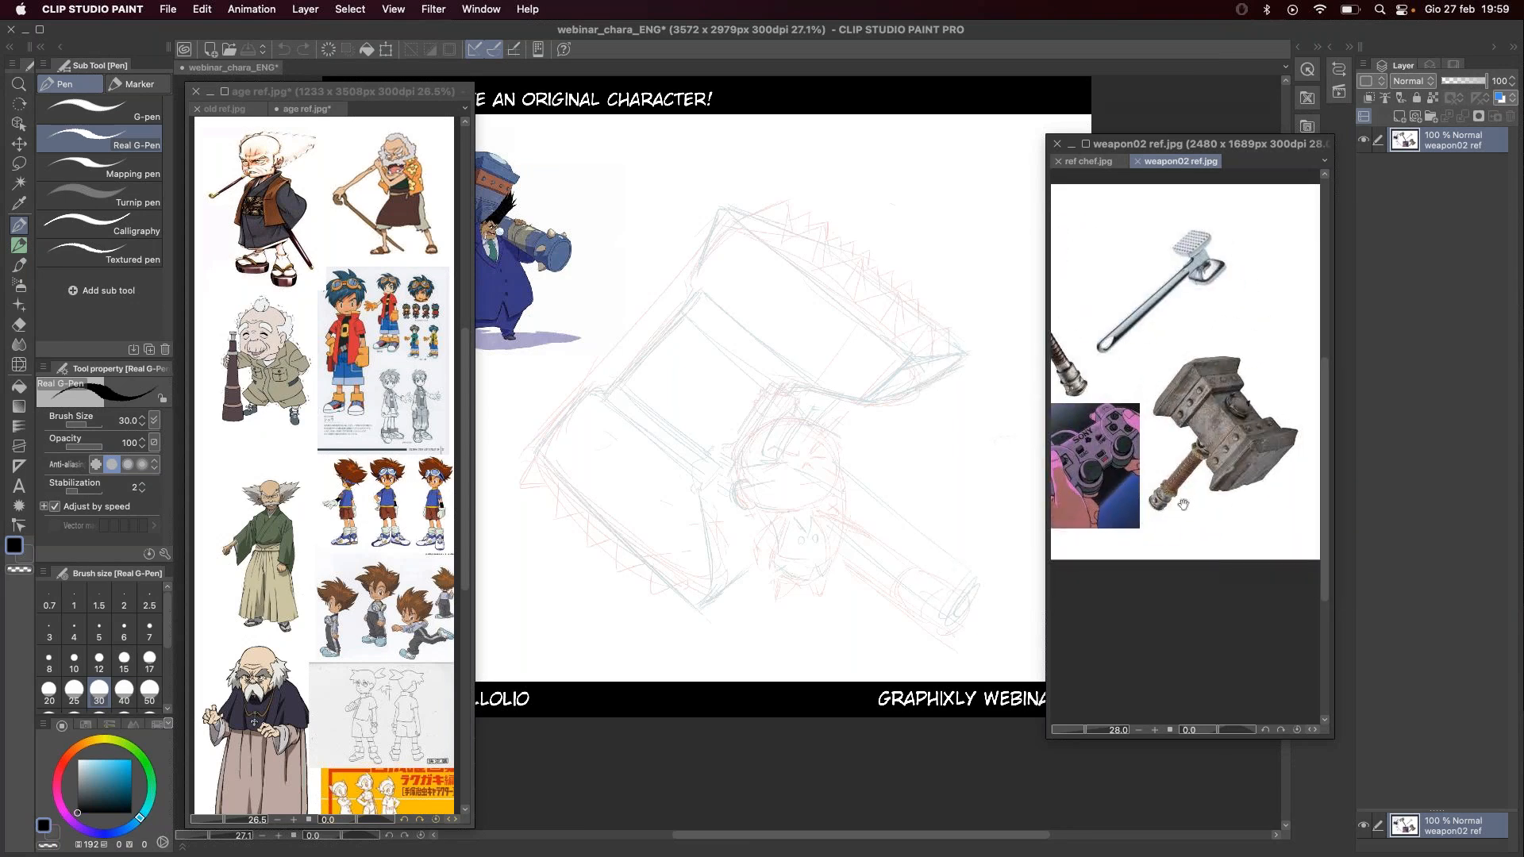
drag(1166, 463, 1202, 469)
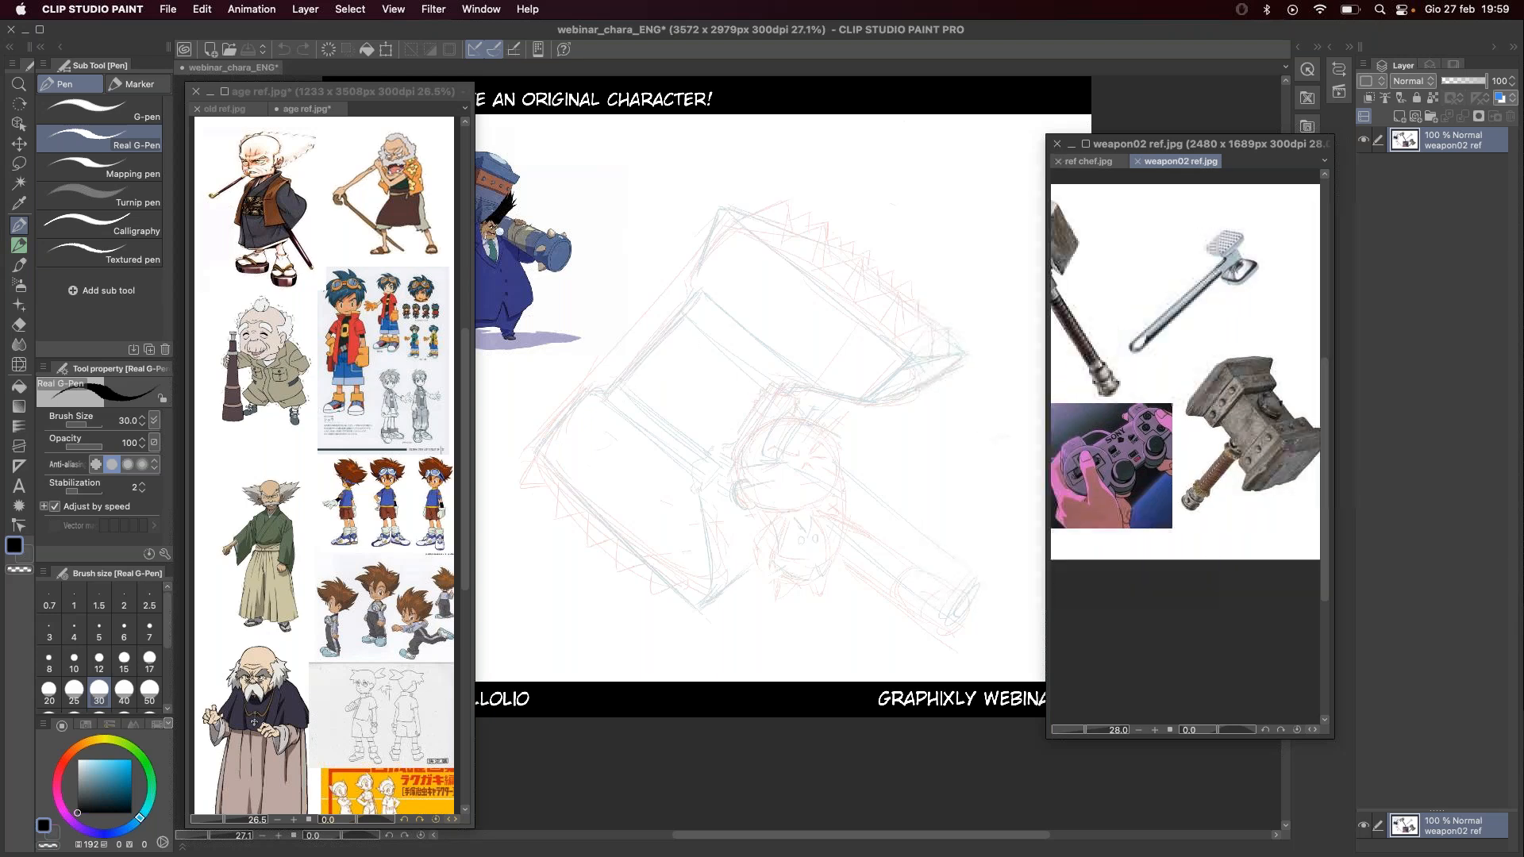
click(629, 372)
drag(623, 378, 673, 325)
key(super+z)
drag(620, 379, 678, 321)
drag(628, 376, 680, 318)
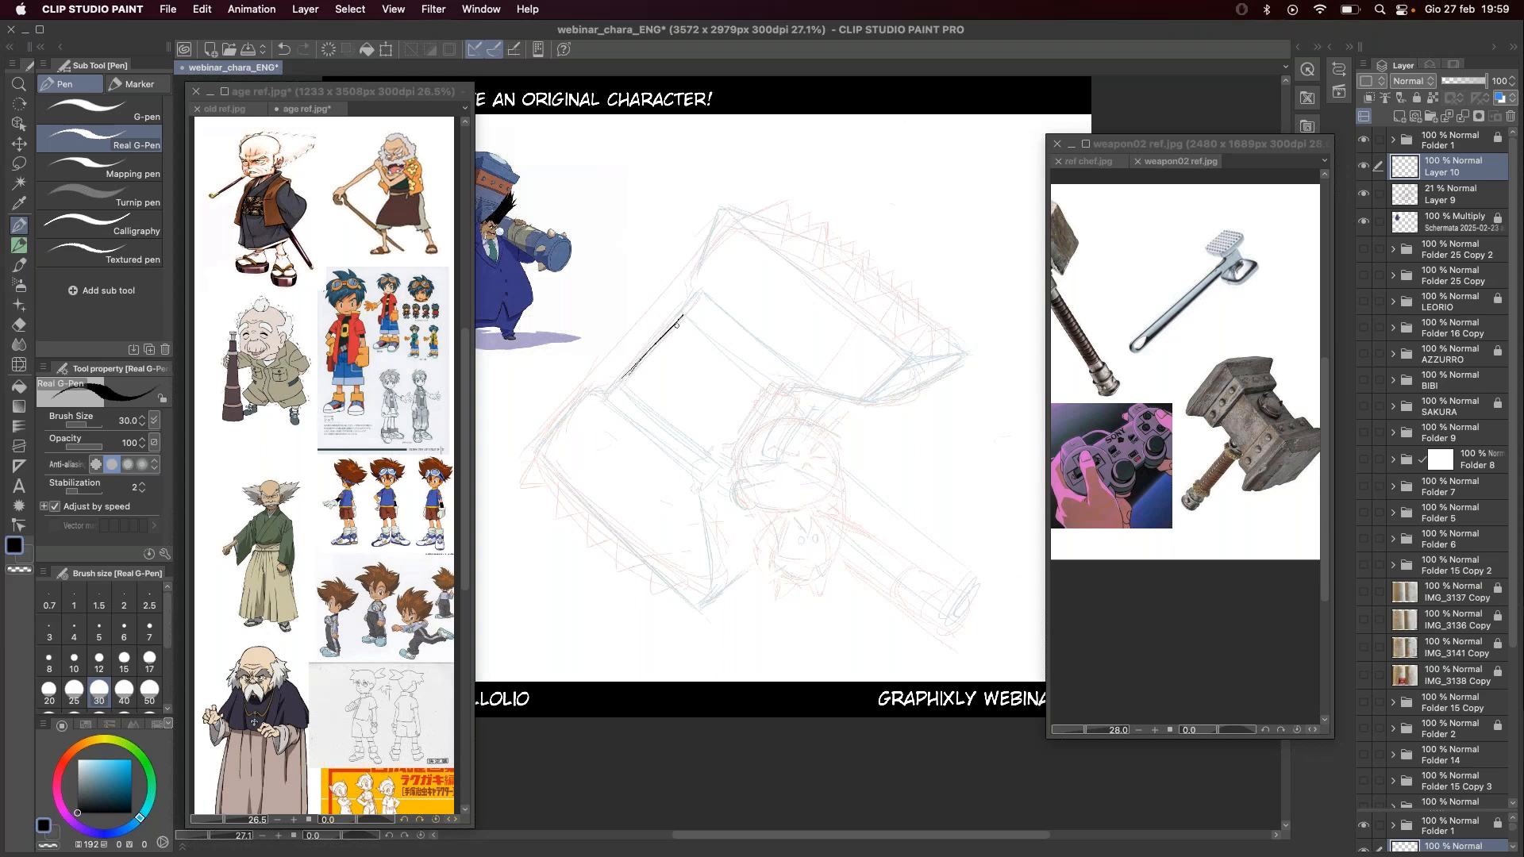
drag(603, 391, 624, 369)
drag(681, 314, 699, 288)
key(super+z)
Step: Ink the outline of the hammer's lower head block over the faded sketch, undoing stray strokes
mouse_move(600, 392)
mouse_down()
mouse_move(611, 402)
mouse_move(586, 401)
mouse_move(531, 447)
mouse_move(591, 527)
mouse_up()
key(super+z)
key(super+z)
drag(530, 449, 702, 610)
drag(531, 457, 678, 588)
key(super+z)
mouse_move(541, 461)
mouse_down()
mouse_move(674, 590)
mouse_move(709, 596)
mouse_up()
mouse_move(698, 491)
mouse_down()
mouse_move(710, 604)
mouse_move(733, 570)
mouse_up()
key(super+z)
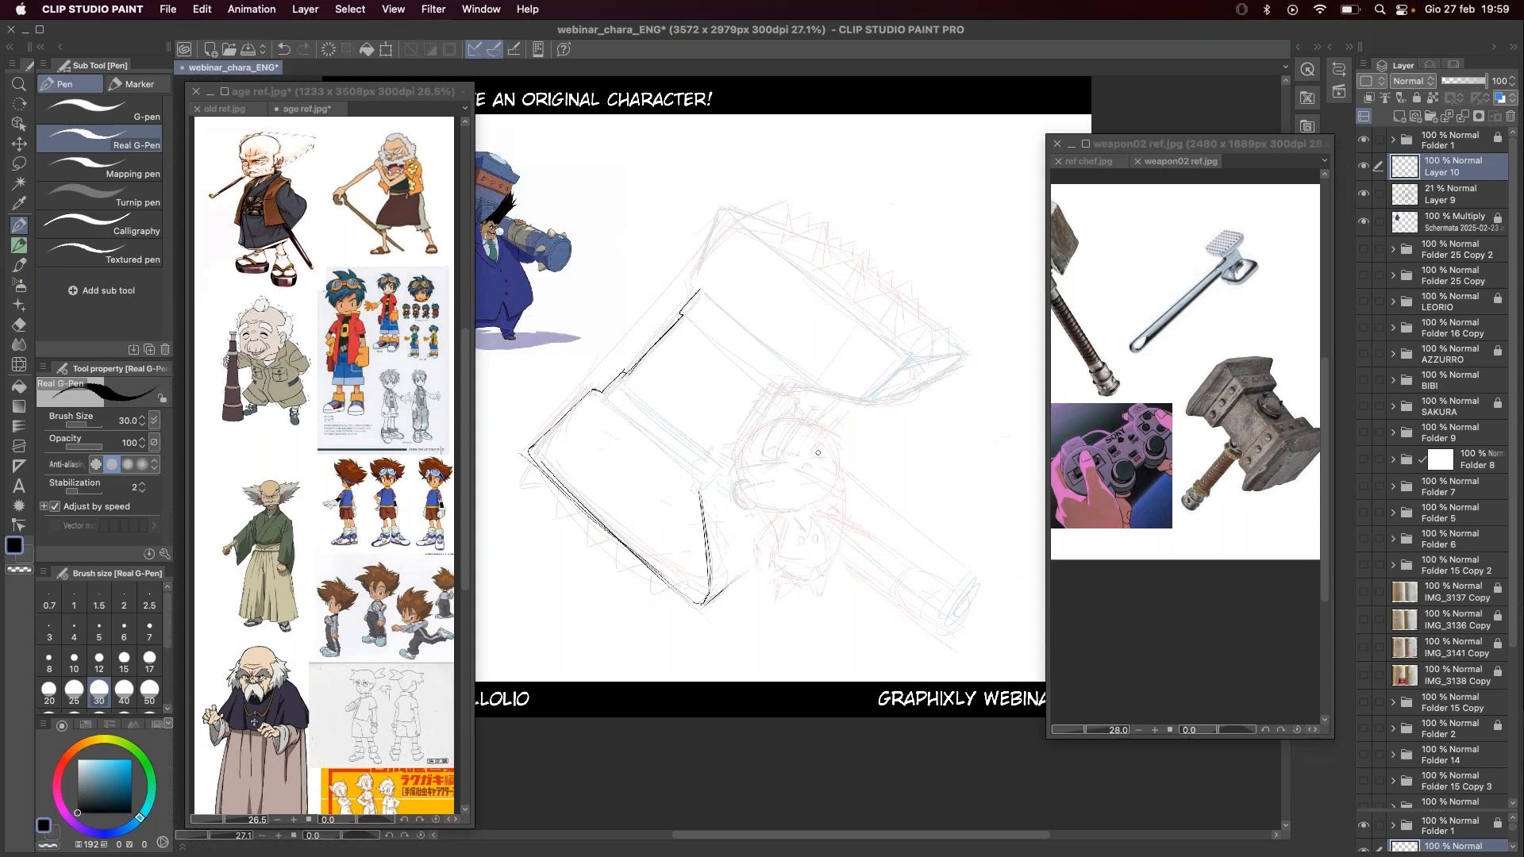
Step: Draw the character's ear and jaw line beside the hammer, undoing the strokes that miss
key(super+z)
mouse_move(742, 481)
mouse_down()
mouse_move(749, 510)
mouse_move(823, 501)
mouse_up()
key(super+z)
key(super+z)
key(super+z)
Step: Switch the reference to ref chef.jpg, enlarge it, and draw the knotted neckerchief below the character's jaw
click(1094, 161)
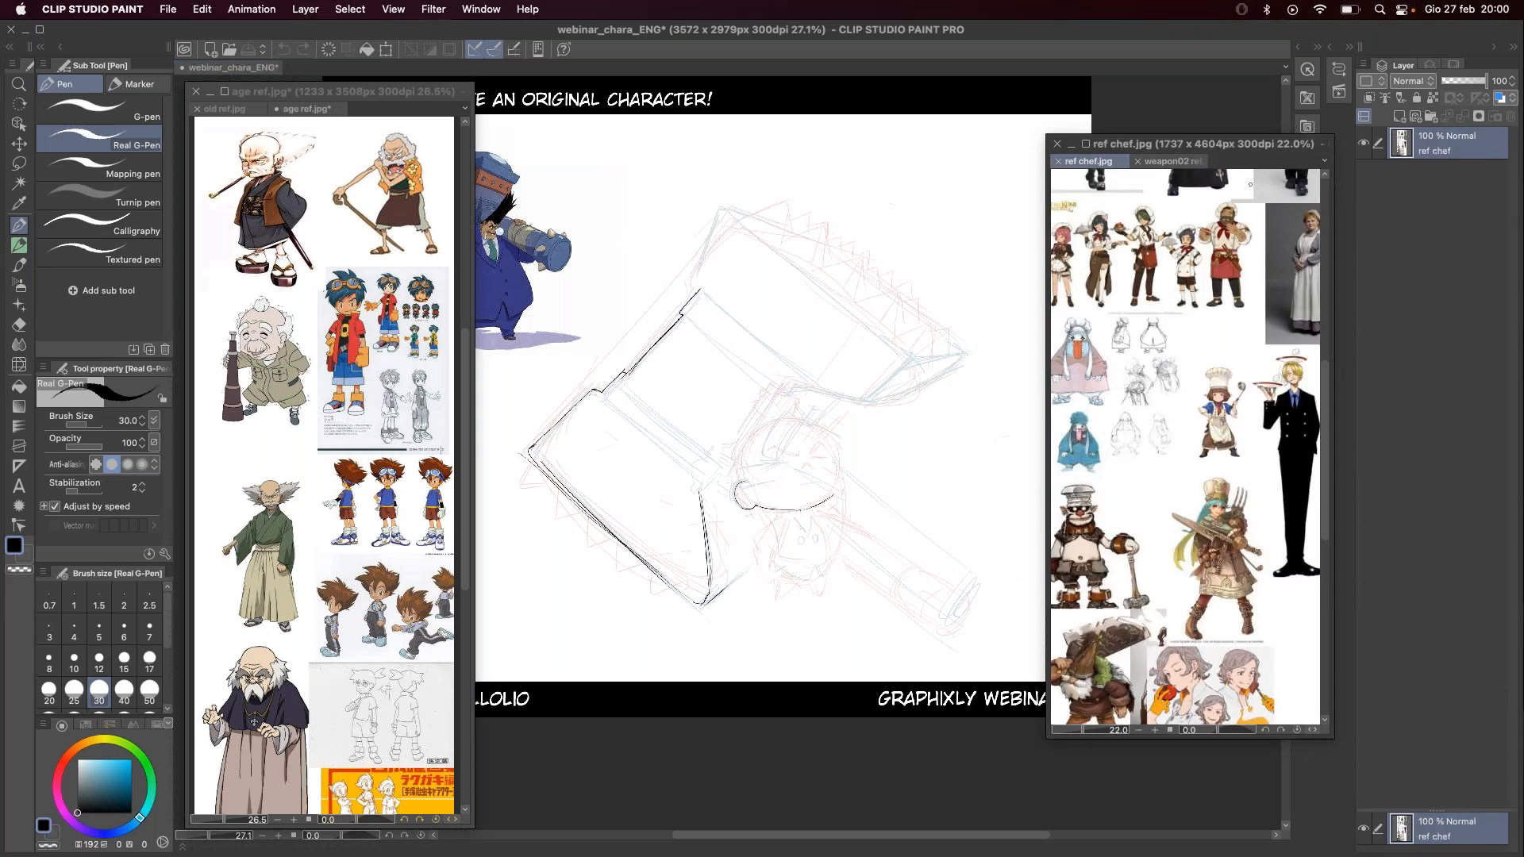
click(1196, 411)
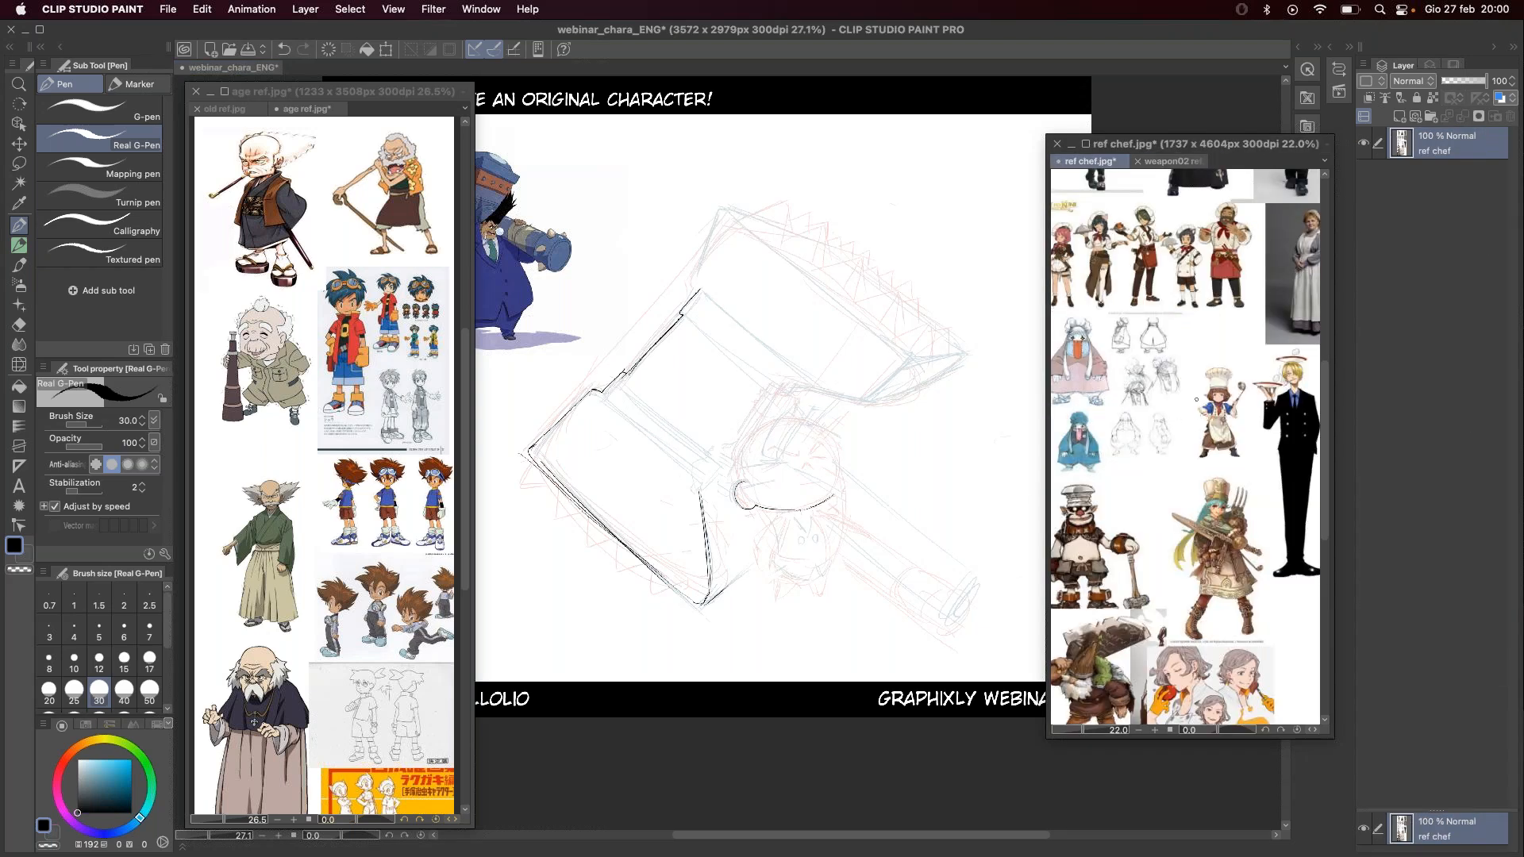
scroll(1197, 285, up, 5)
click(782, 533)
mouse_move(779, 516)
mouse_down()
mouse_move(766, 526)
mouse_move(801, 524)
mouse_up()
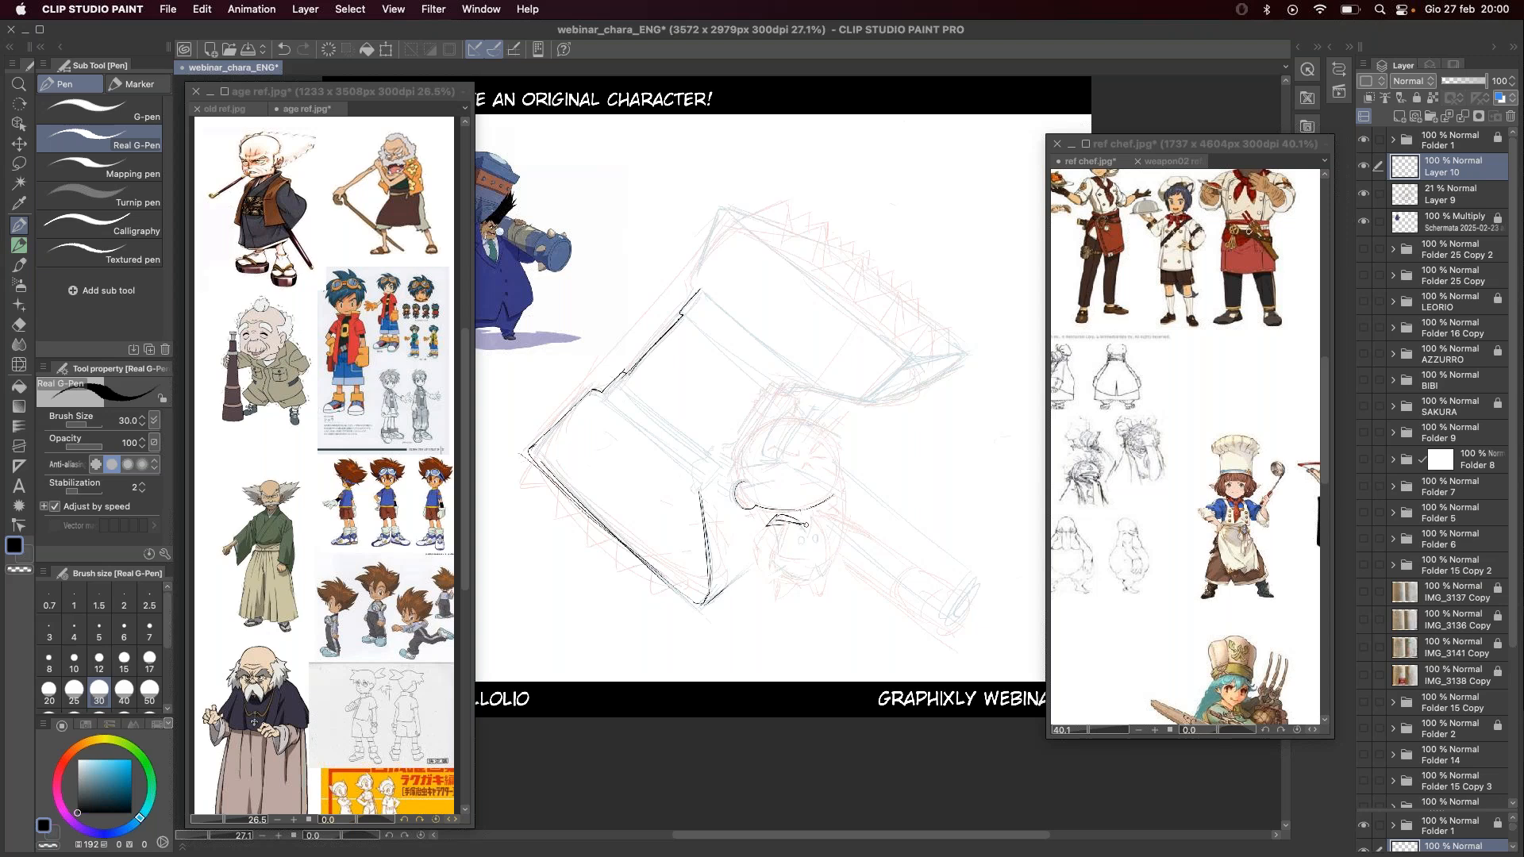
drag(798, 544, 809, 525)
Step: Draw the ear detail and the rounded top of the character's head, undoing and erasing faulty lines
drag(758, 481, 744, 489)
drag(752, 489, 761, 485)
mouse_move(751, 477)
mouse_down()
mouse_move(759, 417)
mouse_move(836, 434)
mouse_move(786, 424)
mouse_move(812, 419)
mouse_move(840, 450)
mouse_move(824, 511)
mouse_move(842, 467)
mouse_move(825, 498)
mouse_up()
key(super+z)
key(super+z)
key(super+z)
key(super+z)
key(super+z)
key(super+z)
key(super+z)
key(super+z)
key(super+z)
key(e)
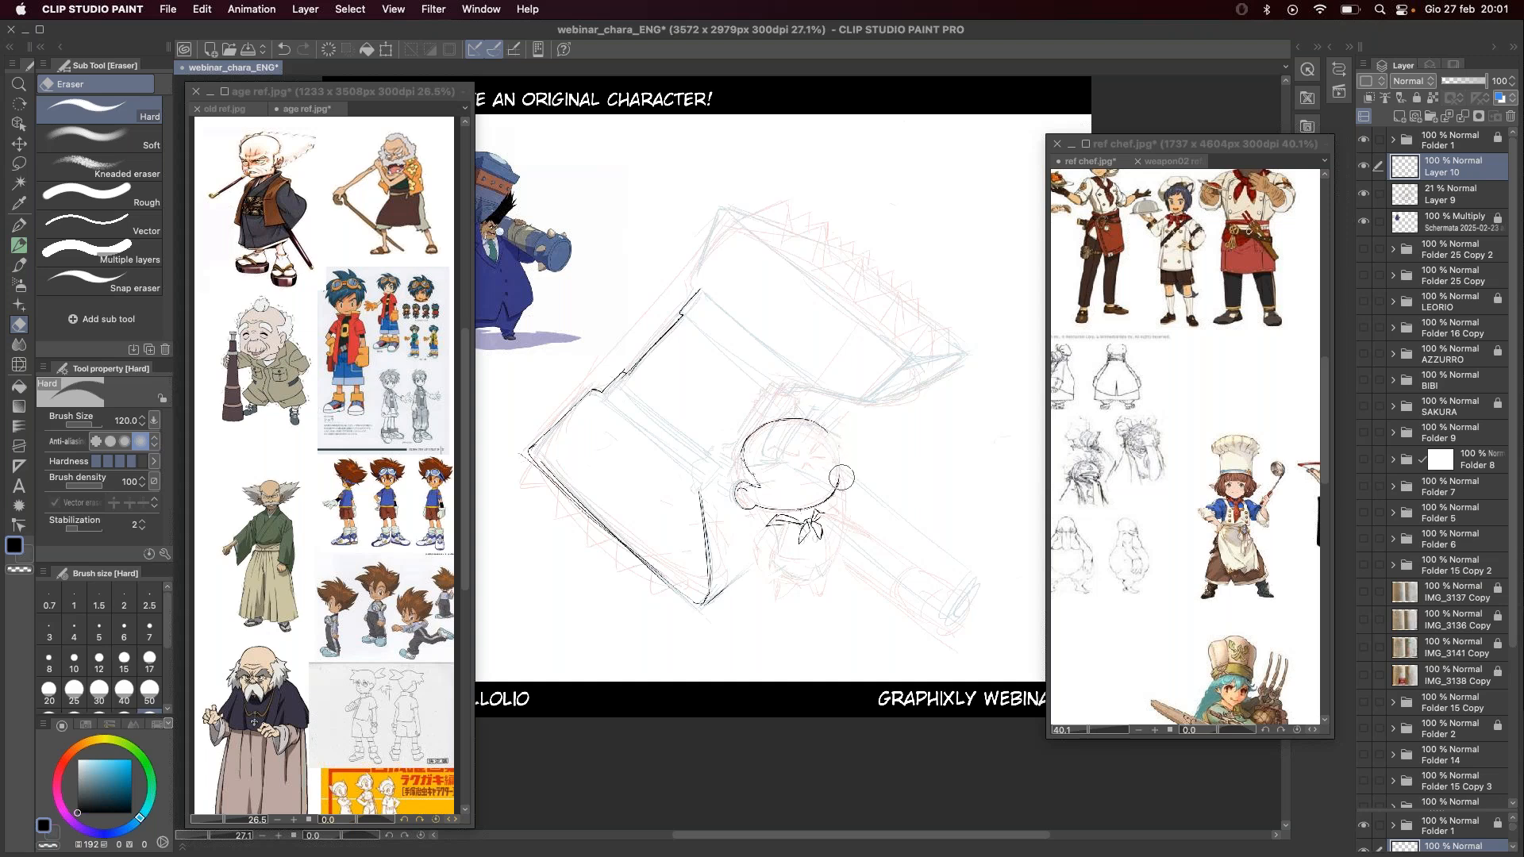
key(p)
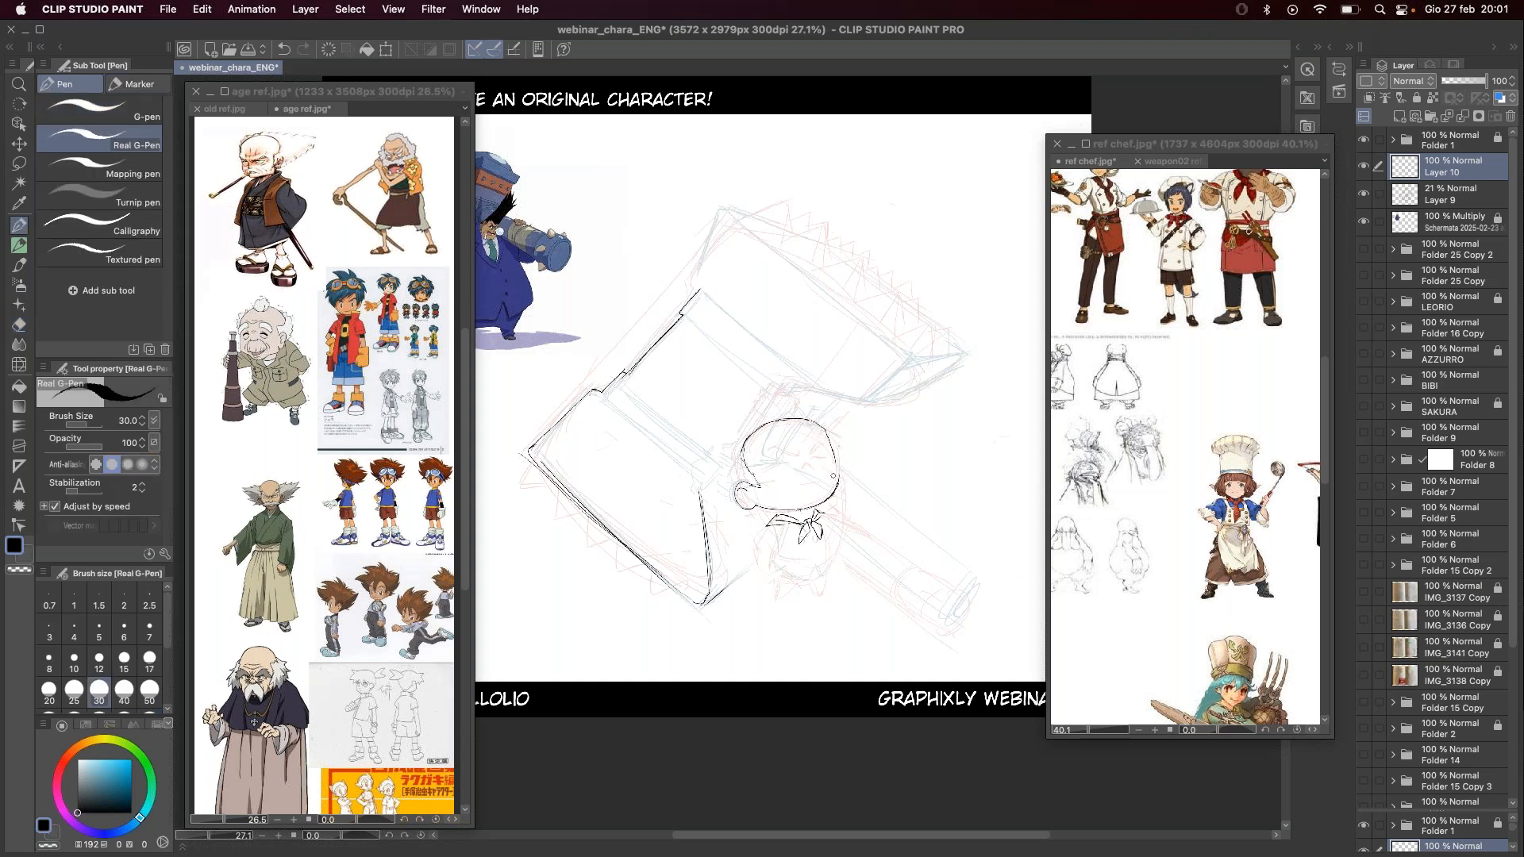
Step: Close the back of the character's head down to the jaw and touch up the neckerchief
drag(834, 440, 831, 498)
key(super+z)
key(super+z)
key(super+z)
drag(824, 425, 836, 446)
mouse_move(841, 481)
mouse_down()
mouse_move(843, 497)
mouse_move(801, 521)
mouse_up()
key(super+z)
drag(774, 529, 806, 523)
Step: Examine the chef outfits and body shapes in ref chef.jpg
click(1240, 538)
drag(1239, 538, 1151, 505)
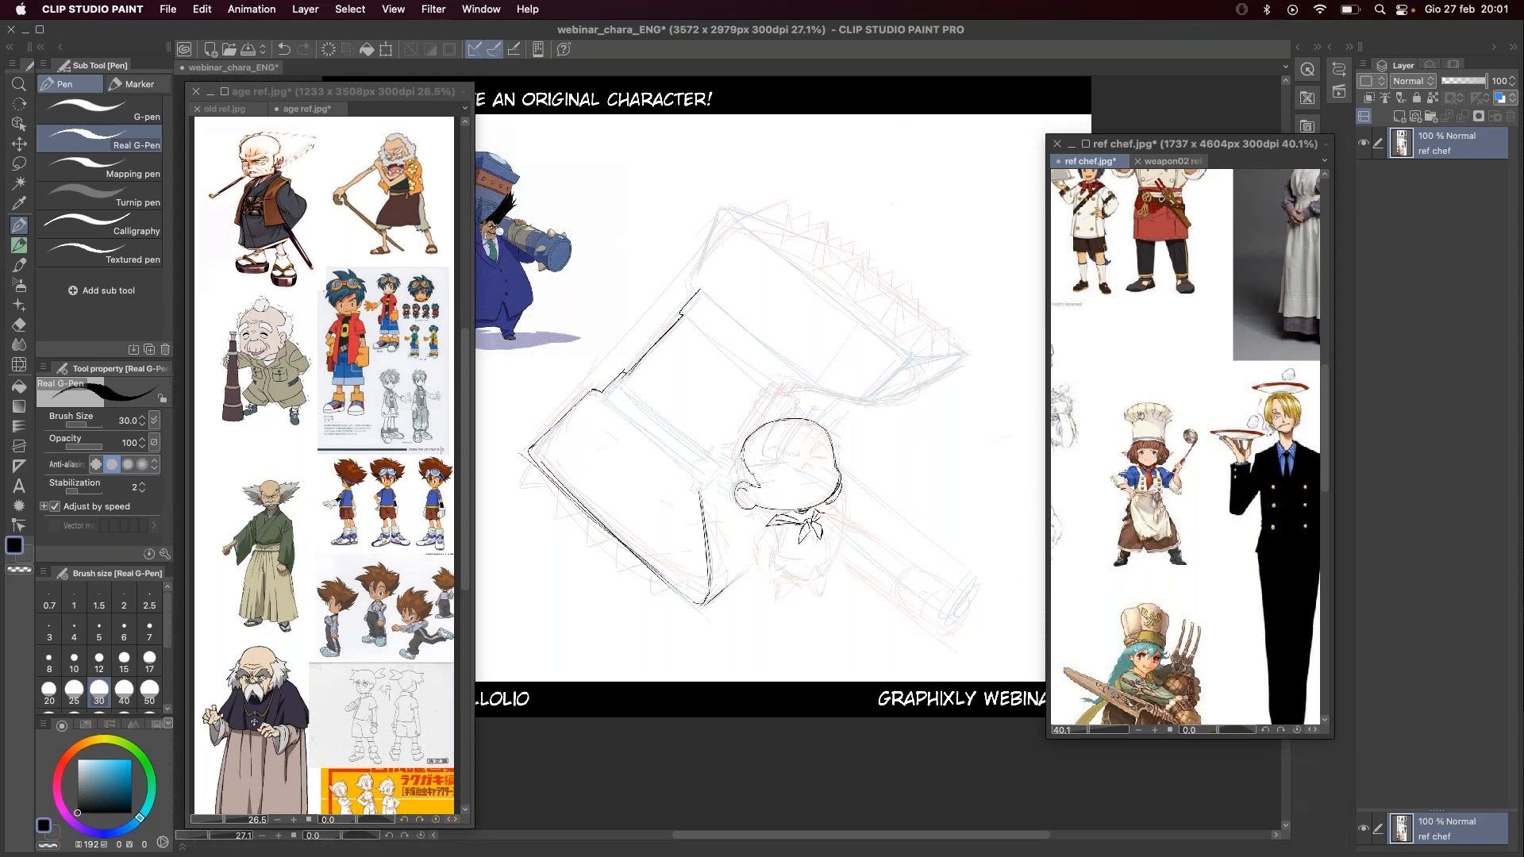
drag(1162, 339, 1157, 614)
drag(1116, 471, 1199, 520)
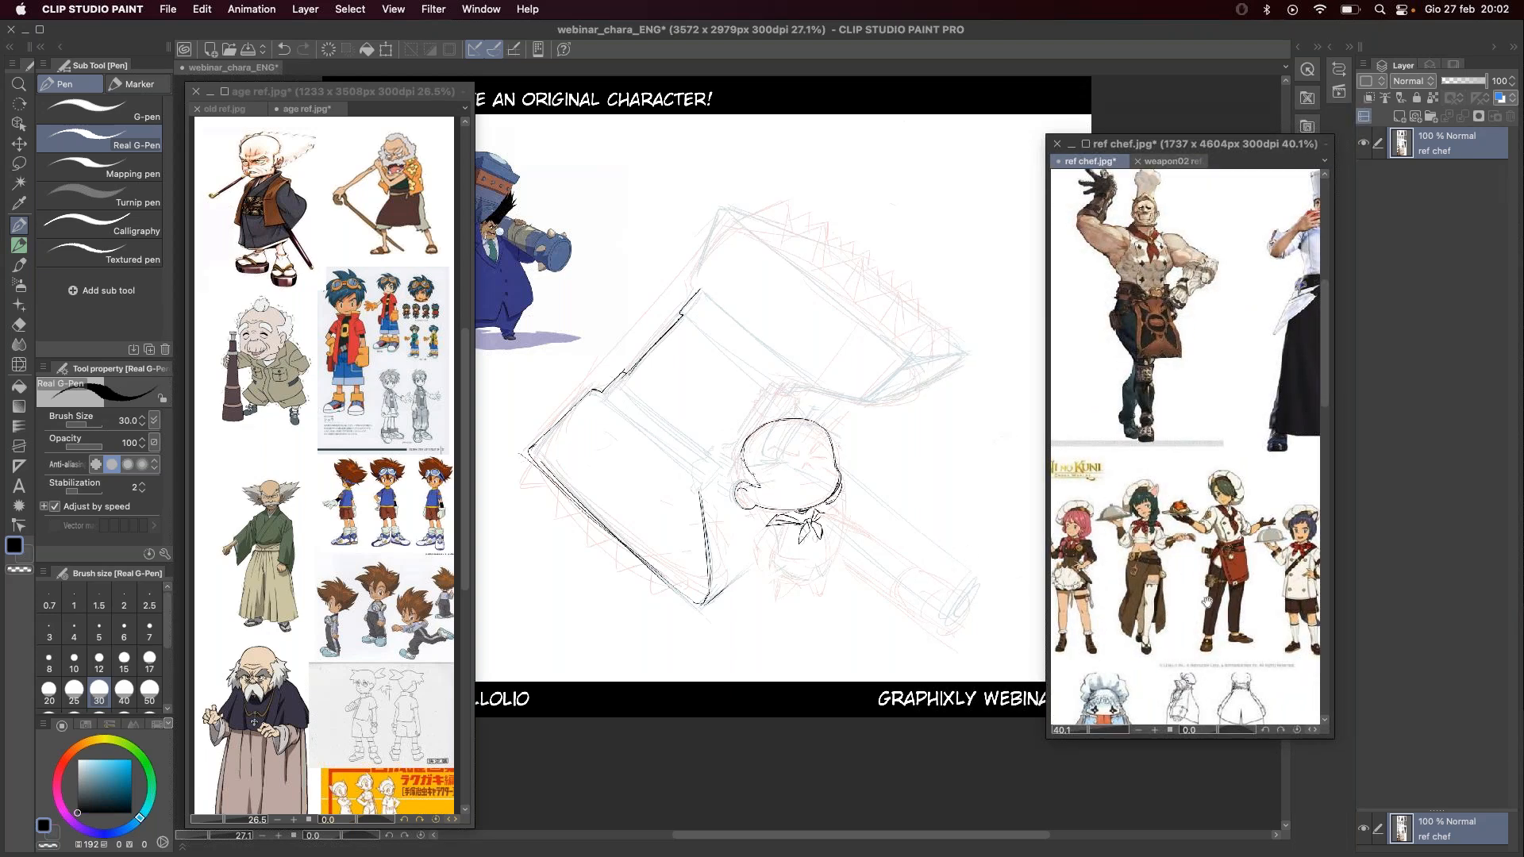
drag(1204, 607, 1219, 584)
drag(1222, 494, 1068, 523)
drag(1316, 608, 1177, 613)
scroll(1177, 613, down, 10)
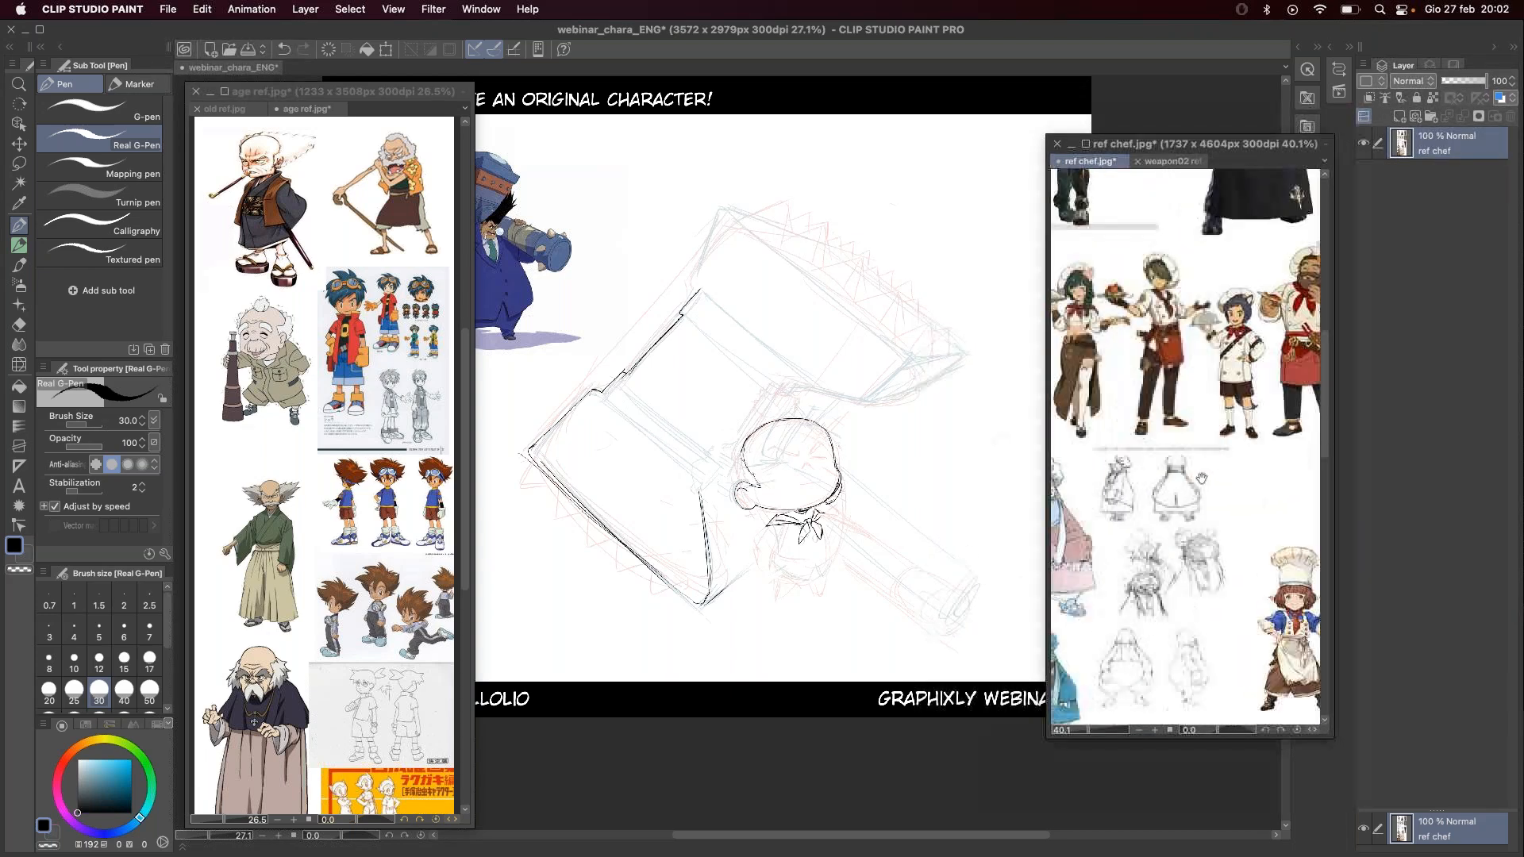
drag(1182, 596, 1222, 485)
drag(1314, 476, 1212, 446)
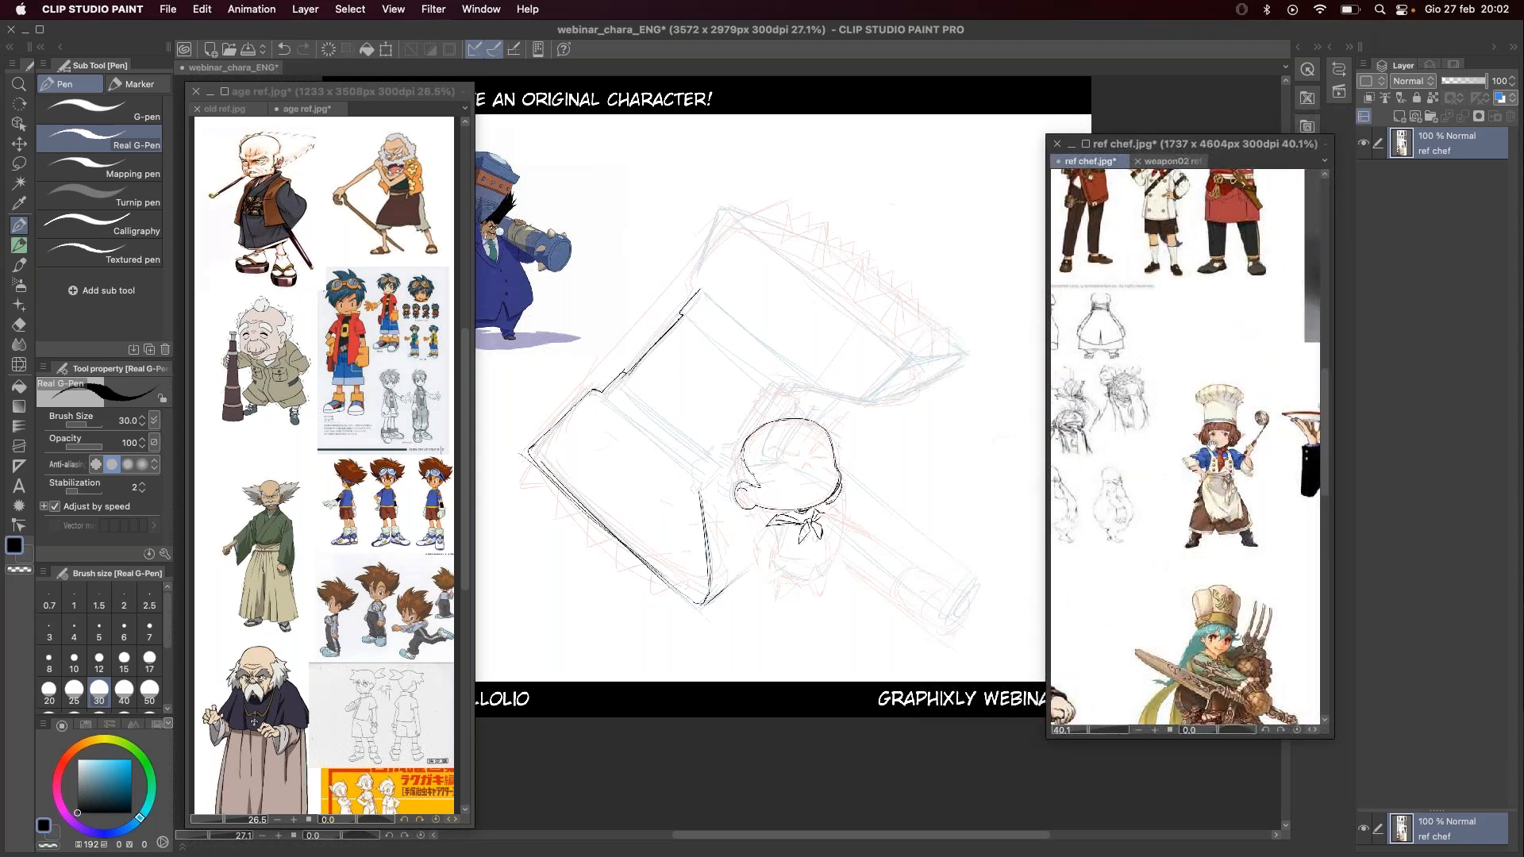
drag(1212, 469, 1270, 466)
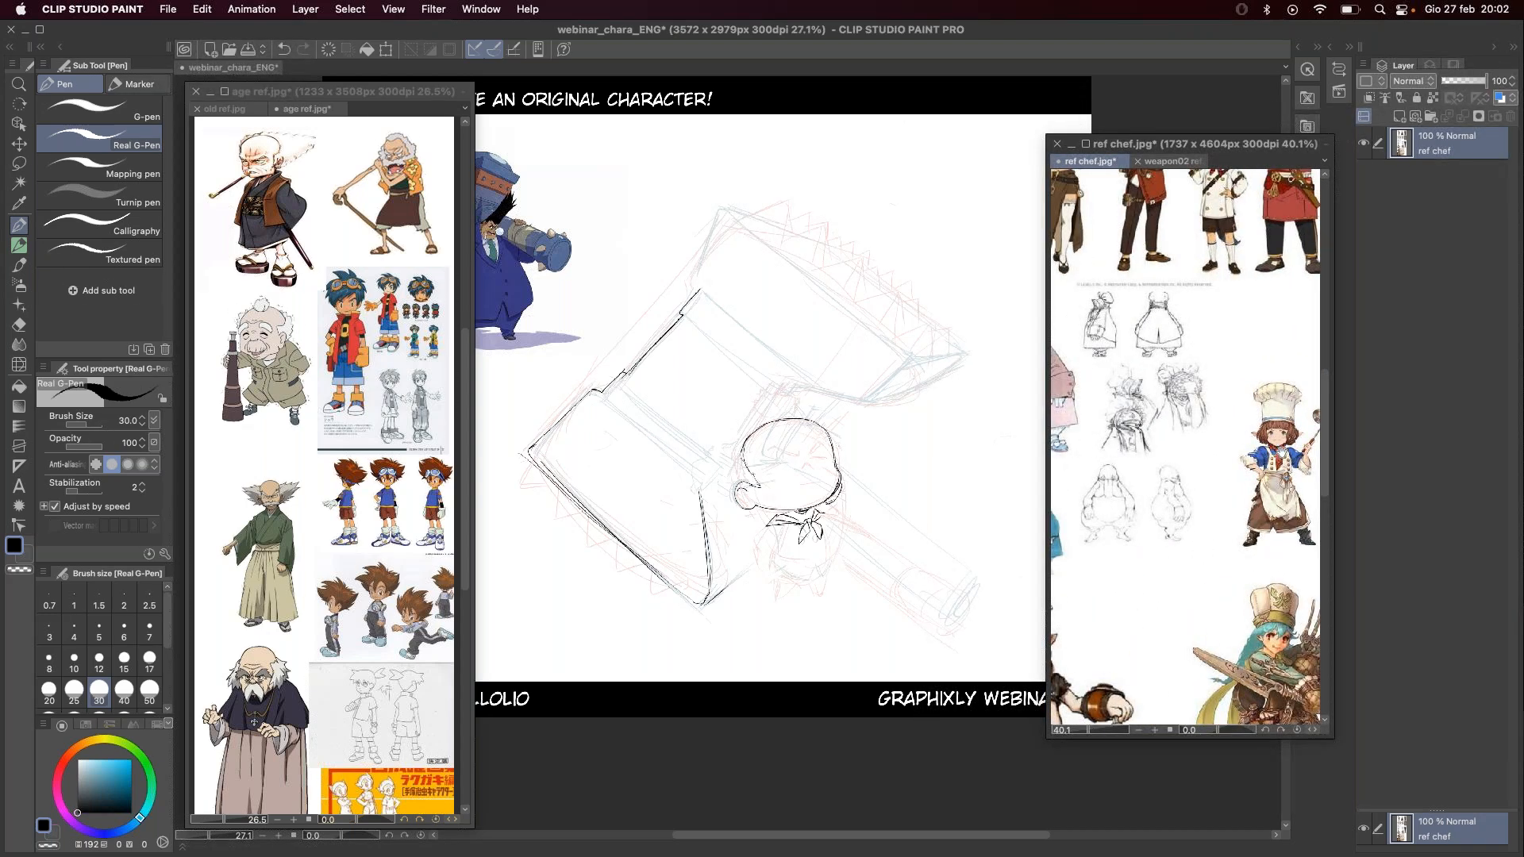
mouse_move(1275, 460)
mouse_down()
mouse_move(1149, 463)
mouse_move(1222, 556)
mouse_move(1227, 648)
mouse_up()
drag(1133, 312, 1153, 615)
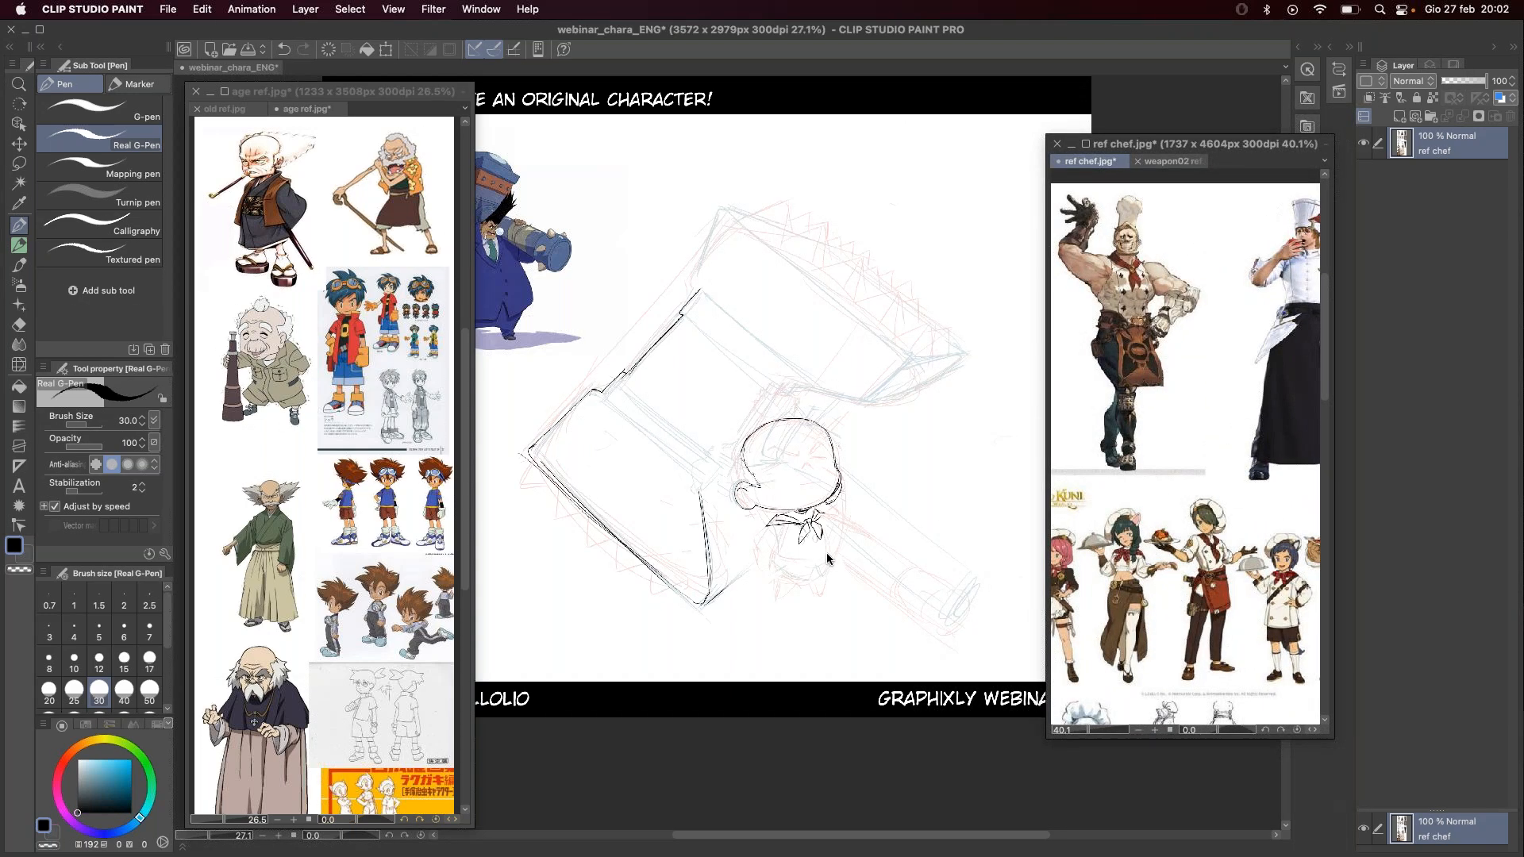
Step: Draw the character's small chef jacket with its buttons beneath the neckerchief
click(826, 559)
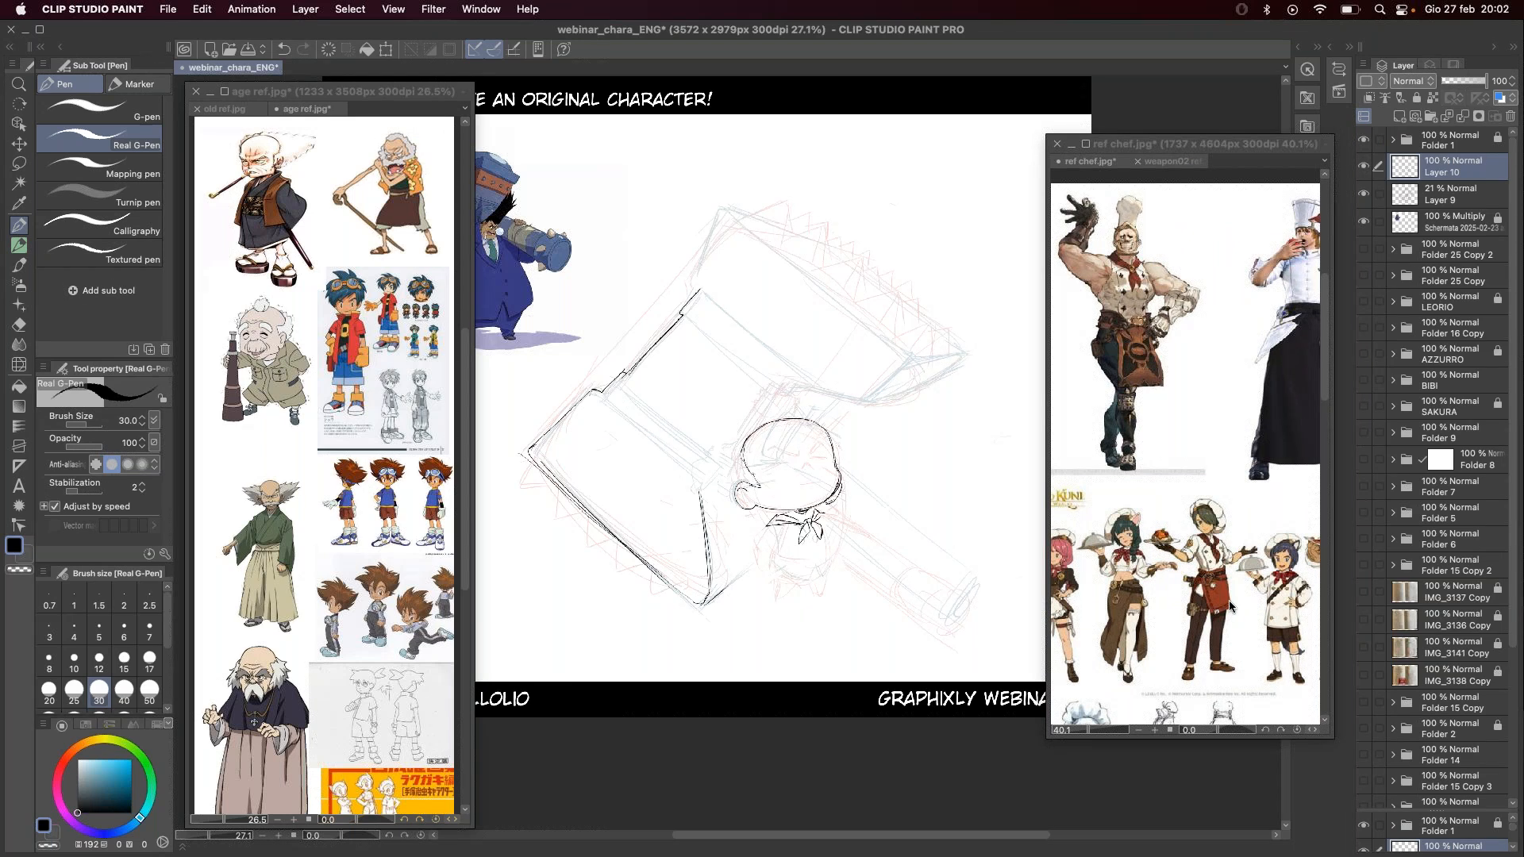
scroll(1222, 607, down, 6)
drag(1211, 615, 1188, 579)
click(831, 566)
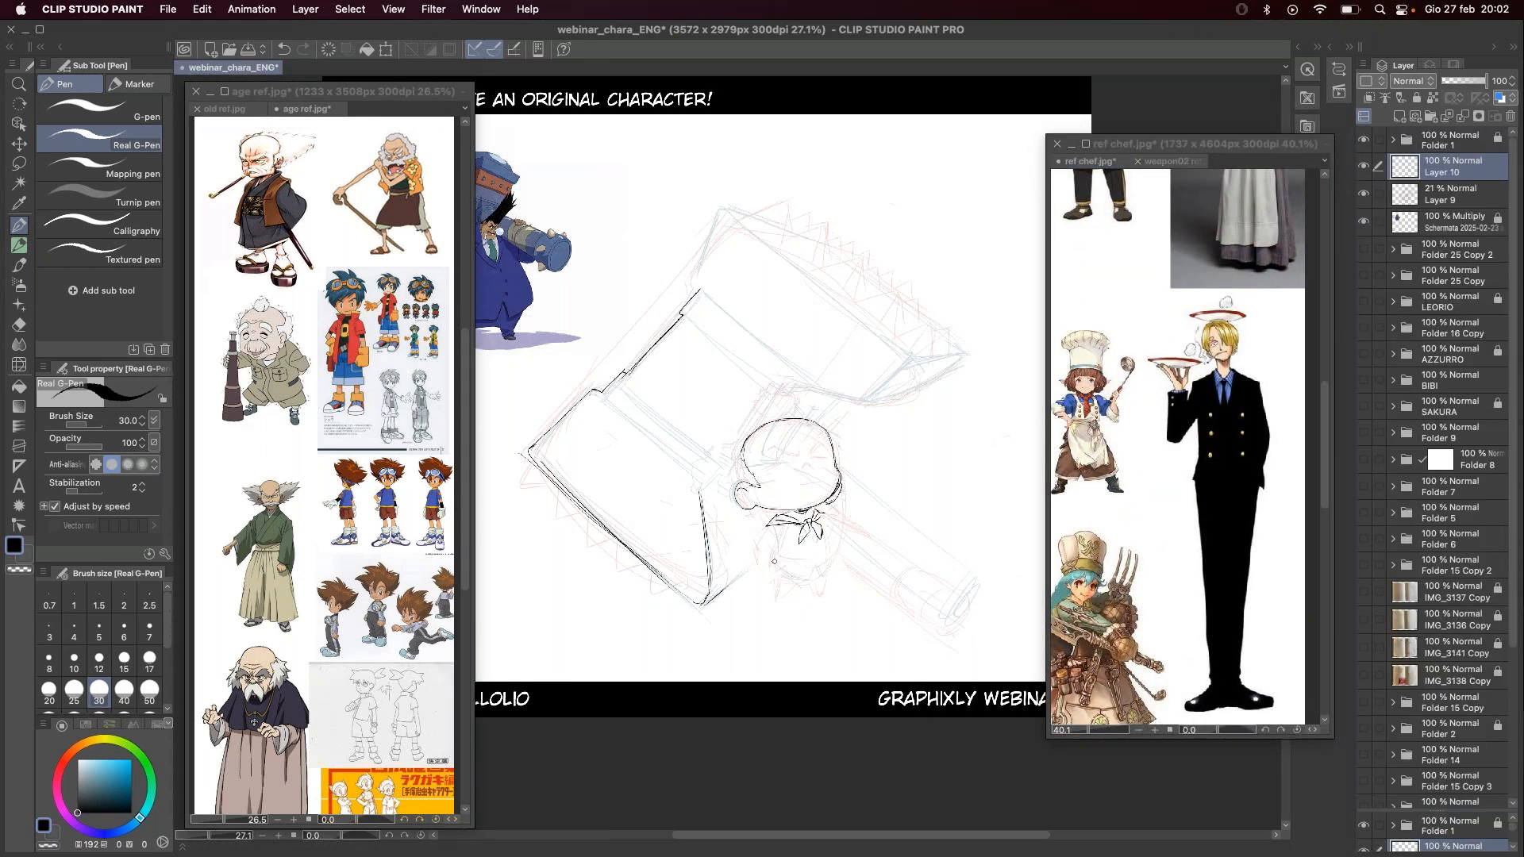
drag(779, 575, 822, 573)
key(super+z)
drag(803, 556, 805, 560)
Step: Erase the outer edge of the hammer's neck and redraw it as a cleaner line
key(e)
drag(639, 364, 705, 271)
key(p)
drag(630, 372, 680, 312)
key(super+z)
drag(627, 373, 697, 287)
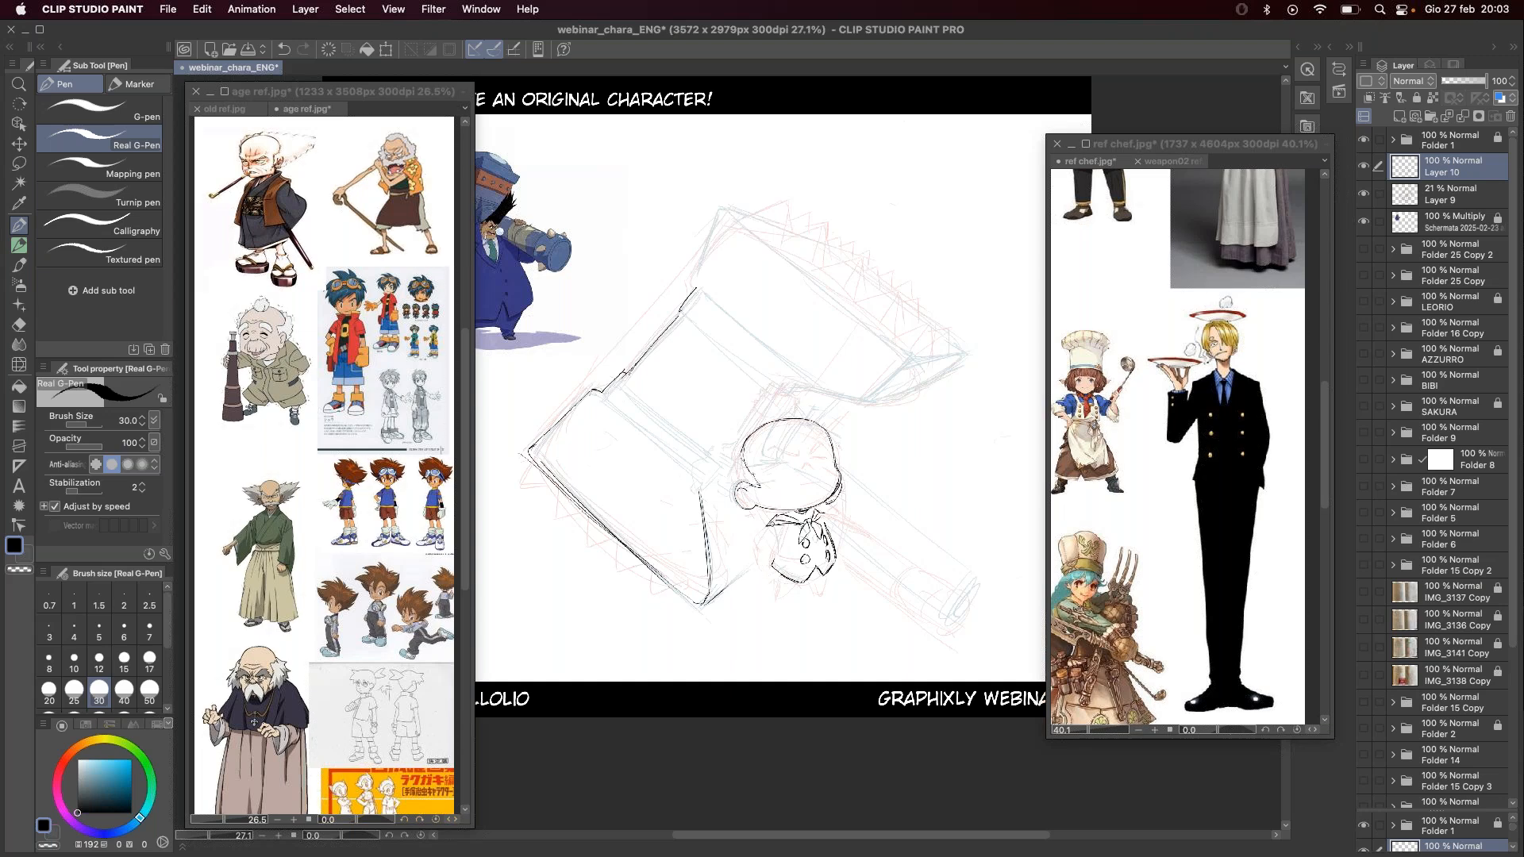
Step: Draw the lower corner of the upper head block and the neck's inner edge beside the character's head
drag(764, 525, 825, 523)
drag(711, 600, 755, 559)
key(super+z)
mouse_move(867, 403)
mouse_down()
mouse_move(933, 379)
mouse_move(866, 400)
mouse_move(888, 378)
mouse_move(866, 401)
mouse_move(900, 361)
mouse_move(964, 356)
mouse_move(929, 382)
mouse_move(966, 355)
mouse_up()
key(super+z)
key(super+z)
drag(806, 387, 866, 401)
drag(712, 472, 803, 380)
drag(720, 461, 702, 491)
Step: Draw the parallel lines of the band where the hammer's neck meets the lower head block
drag(608, 397, 693, 482)
key(super+z)
key(super+z)
key(super+z)
drag(603, 393, 677, 474)
drag(626, 384, 709, 458)
Step: Draw the parallel lines of the band between the hammer's neck and the upper head block
drag(696, 328, 752, 377)
drag(687, 316, 784, 397)
drag(711, 300, 801, 381)
drag(700, 289, 800, 383)
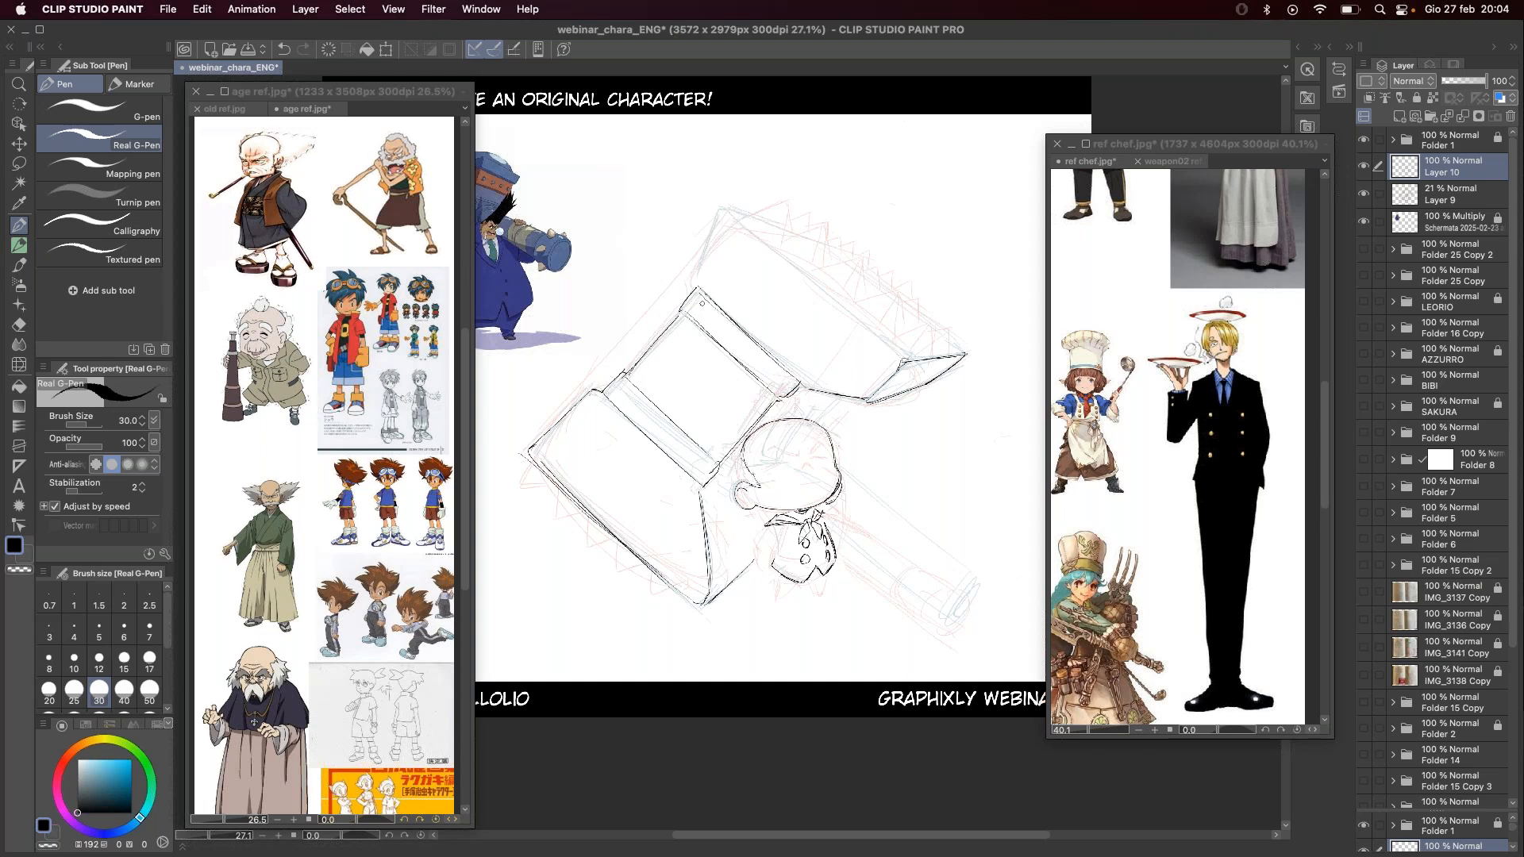
Step: Refine the underside of the upper head block and add a stroke between the neck and the character's head
drag(785, 403, 841, 398)
key(super+z)
key(super+z)
drag(720, 464, 745, 477)
Step: Bring the bottom of ref chef.jpg into view and rework the curve across the top of the character's head
click(1331, 454)
scroll(1201, 716, down, 6)
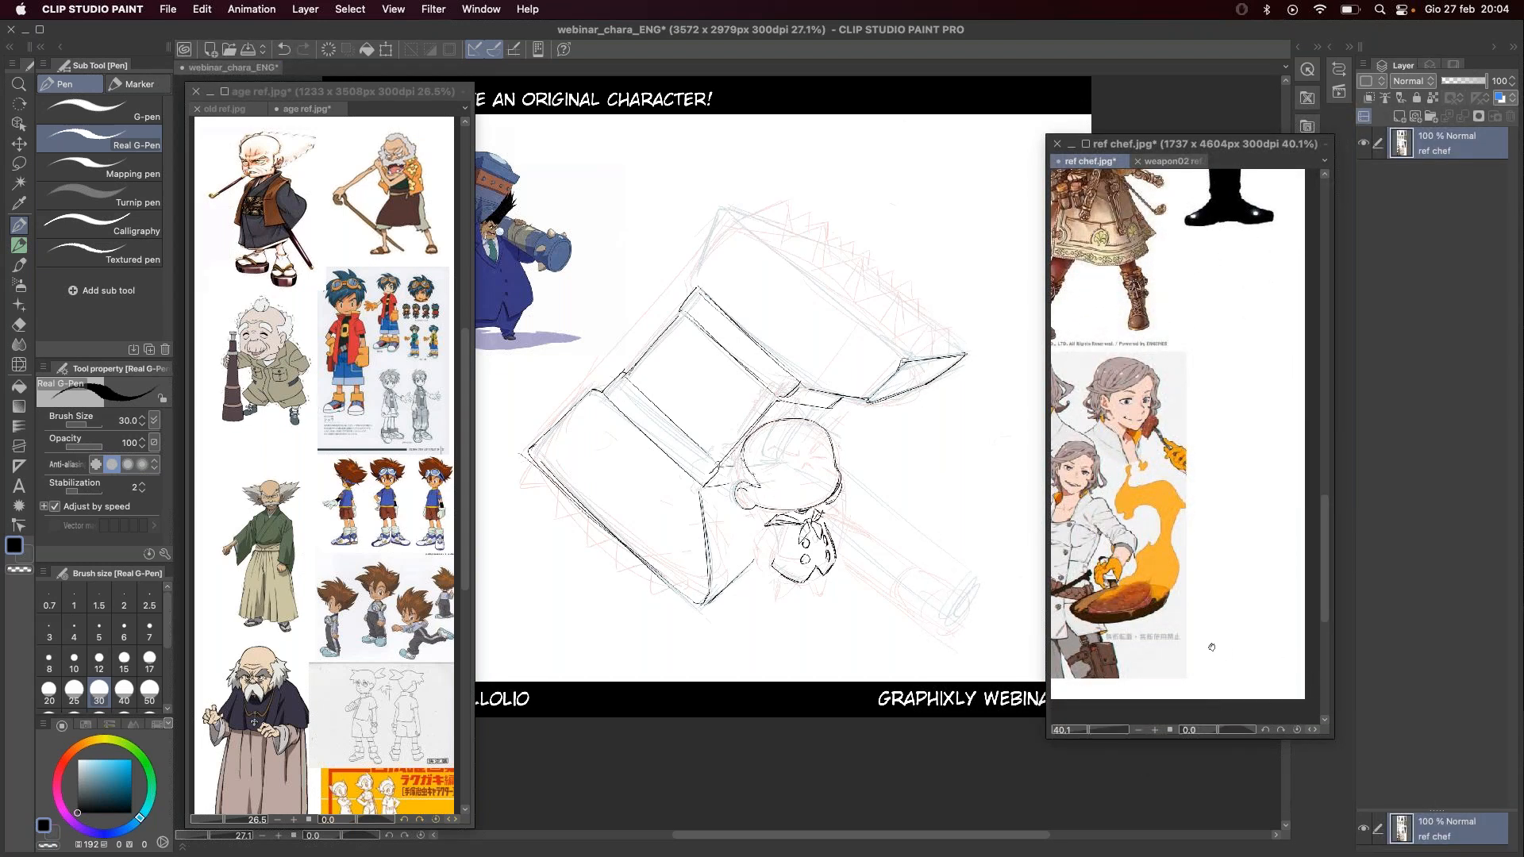
scroll(1121, 548, down, 8)
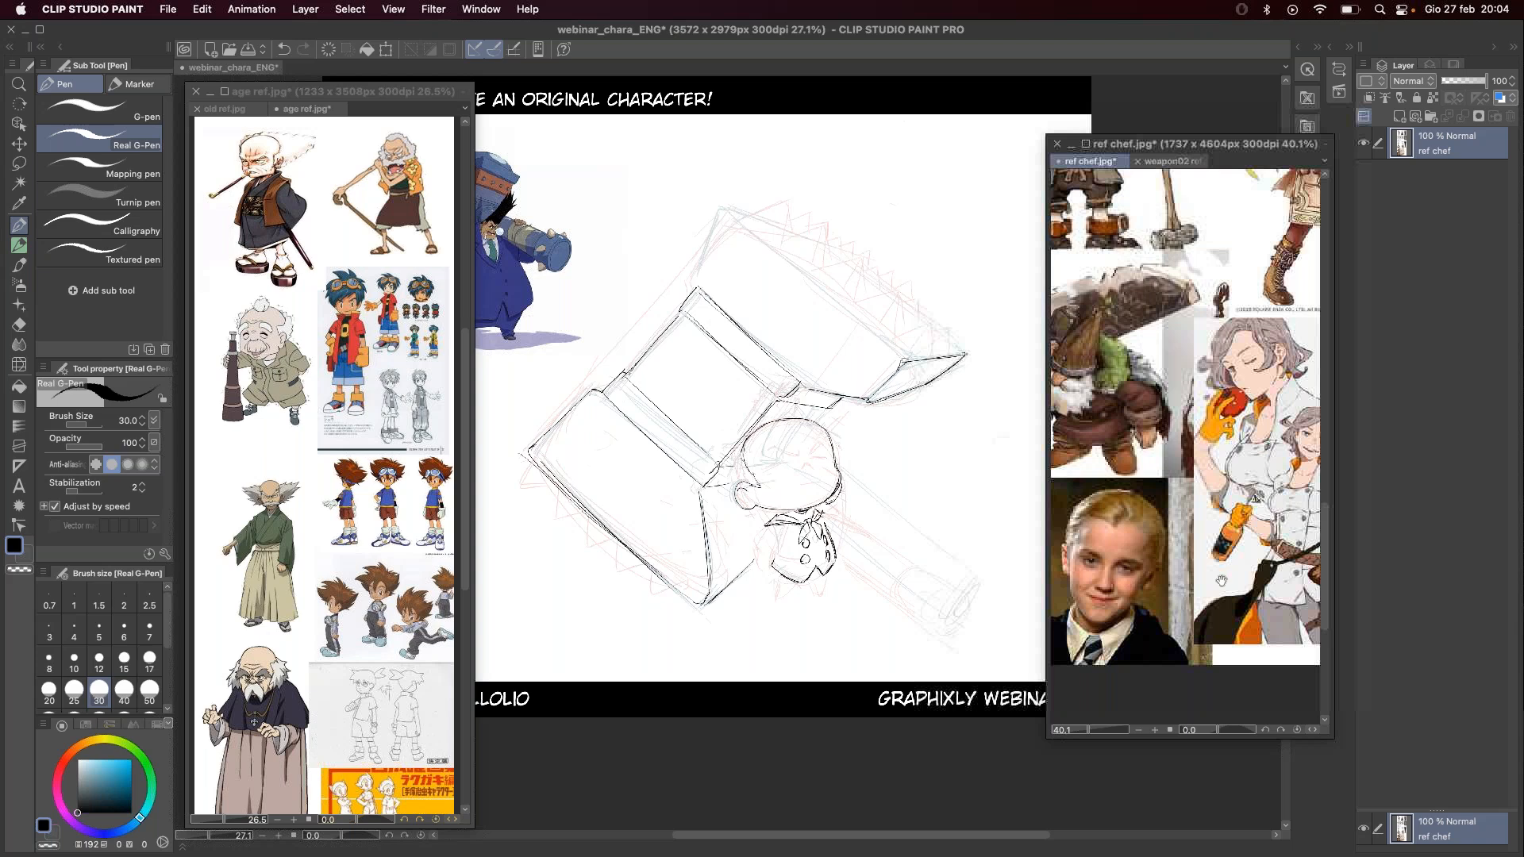
drag(1222, 613, 1198, 627)
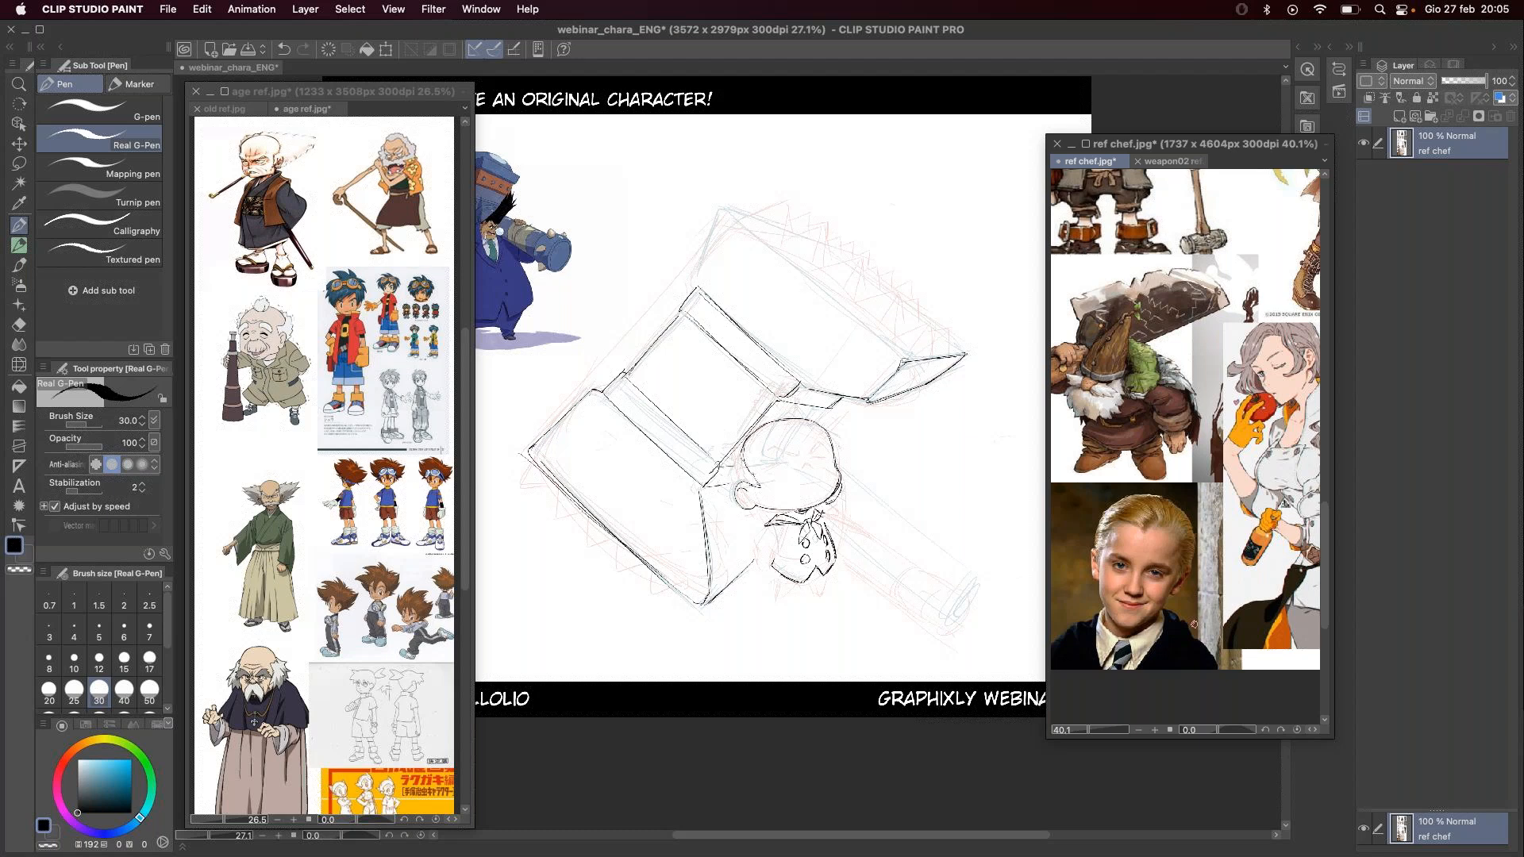
click(682, 488)
drag(678, 507, 846, 536)
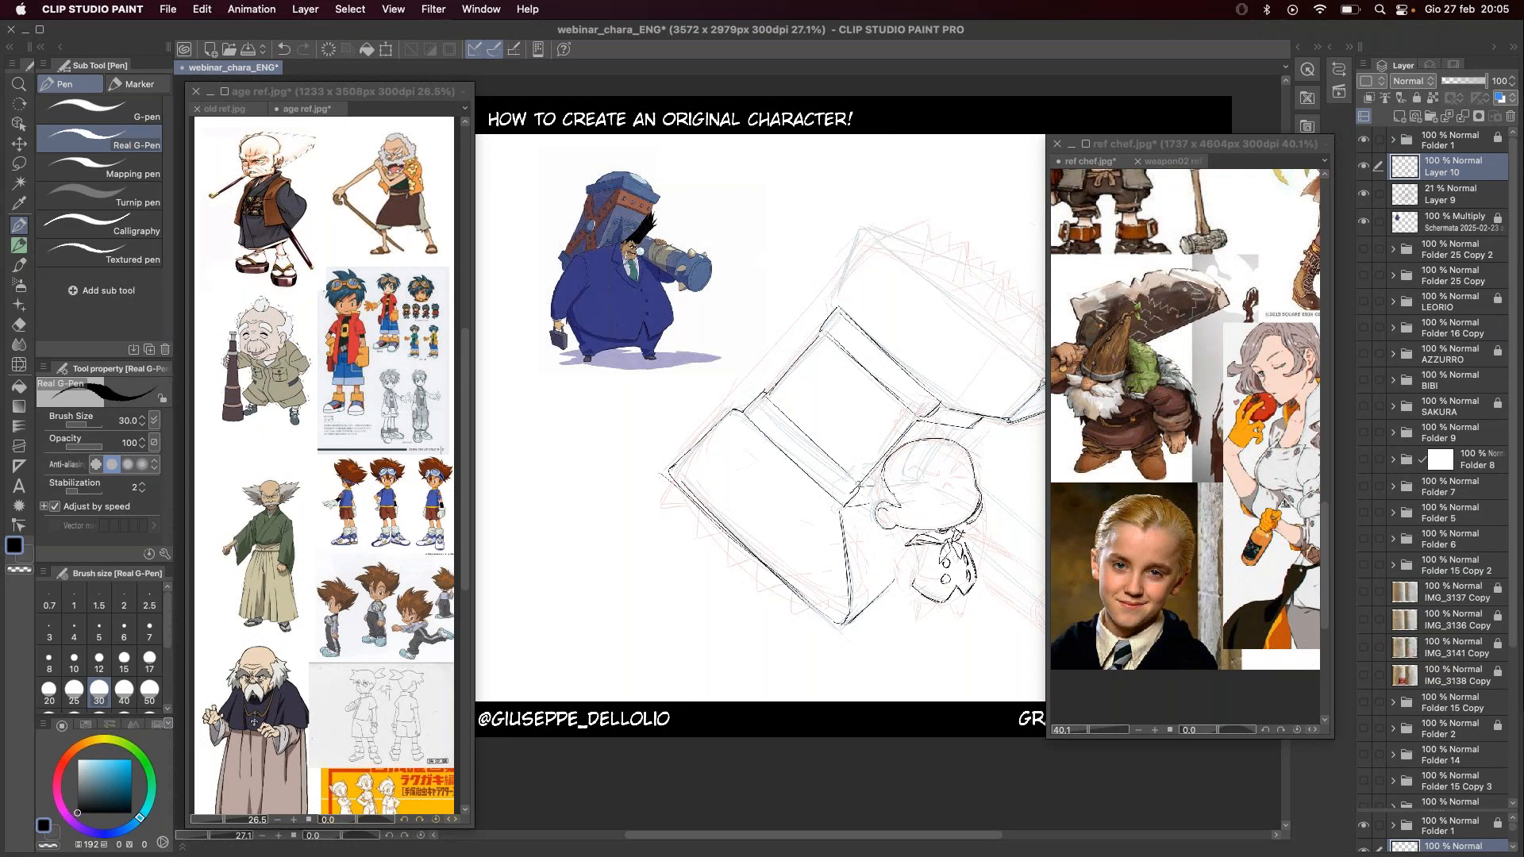
scroll(976, 559, right, 5)
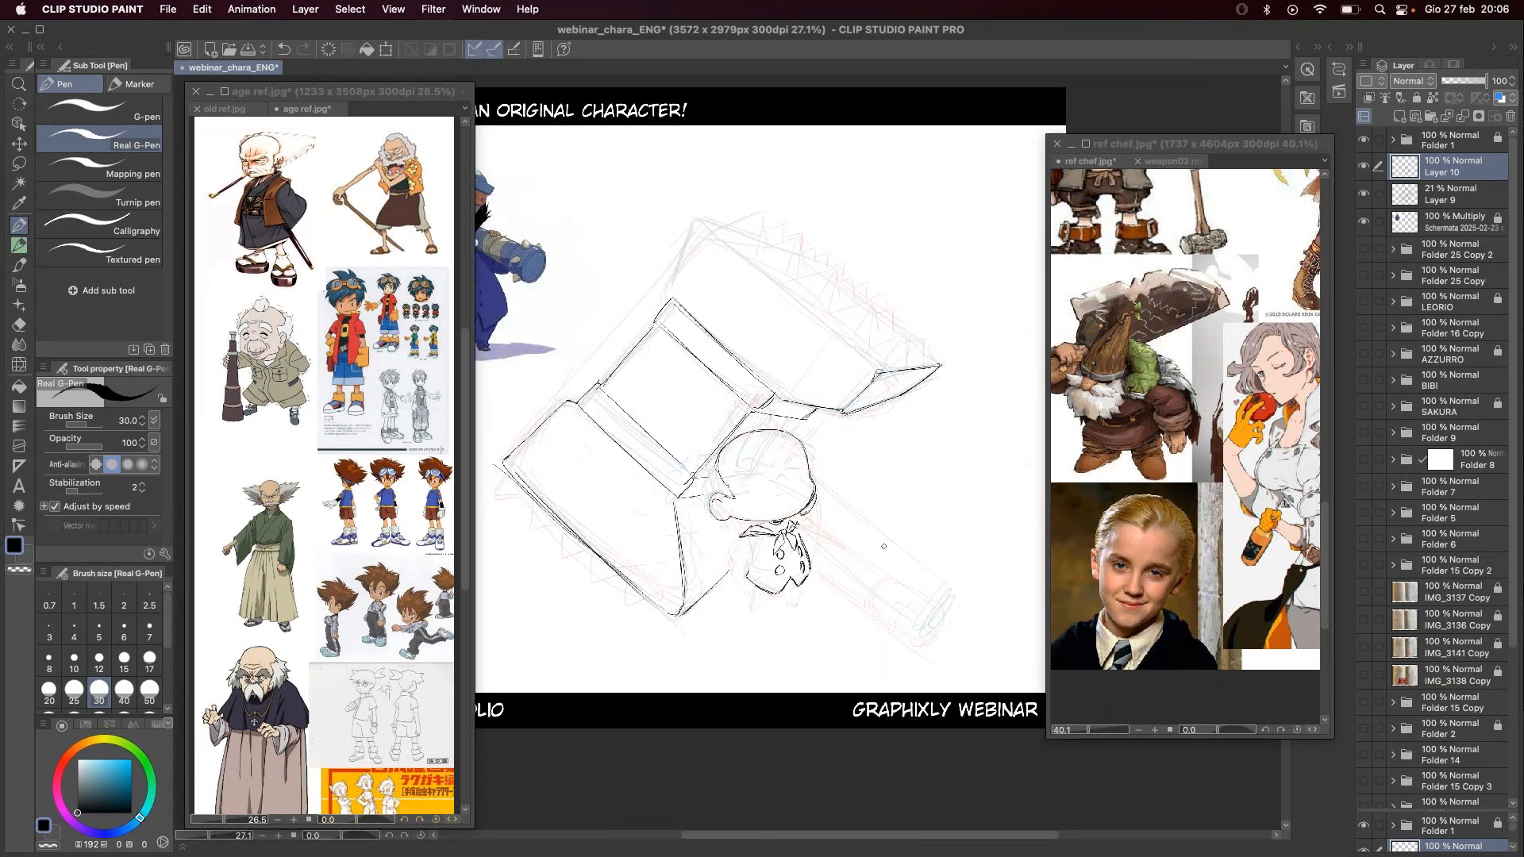
key(e)
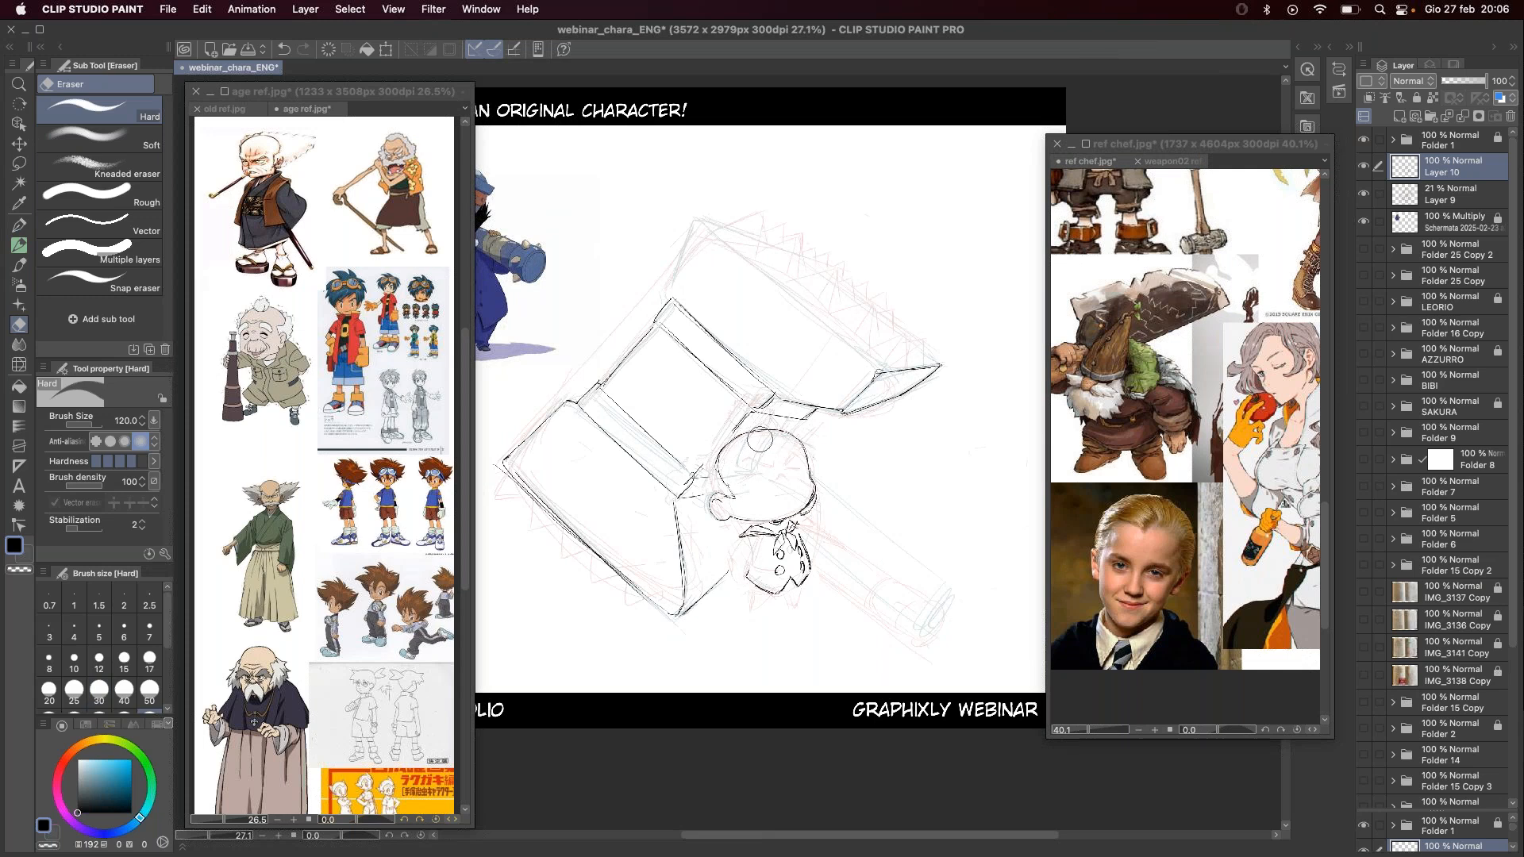
key(p)
key(super+z)
key(super+z)
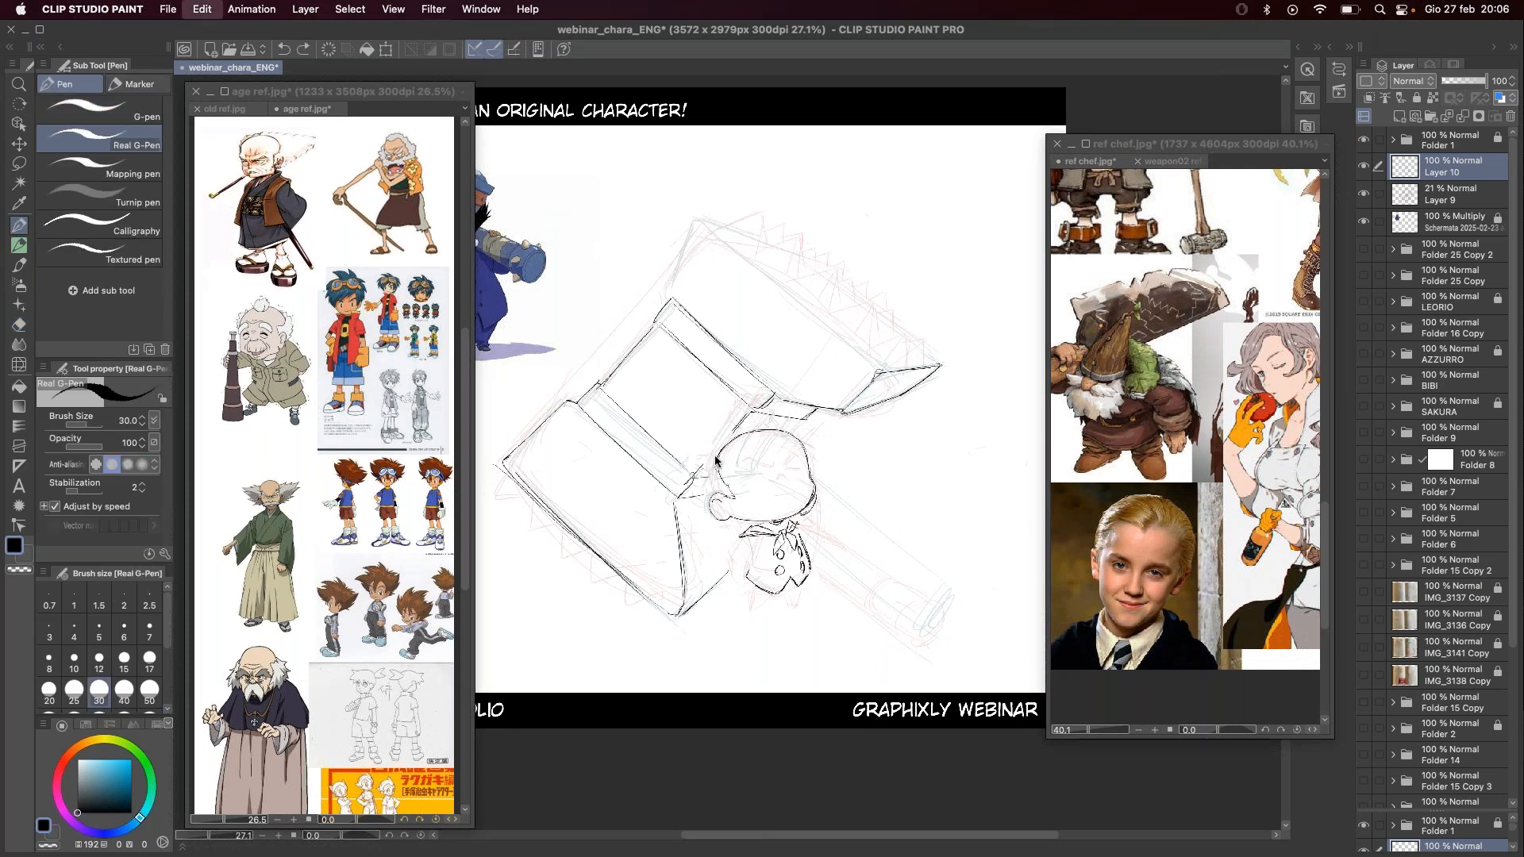
drag(712, 451, 772, 426)
key(super+z)
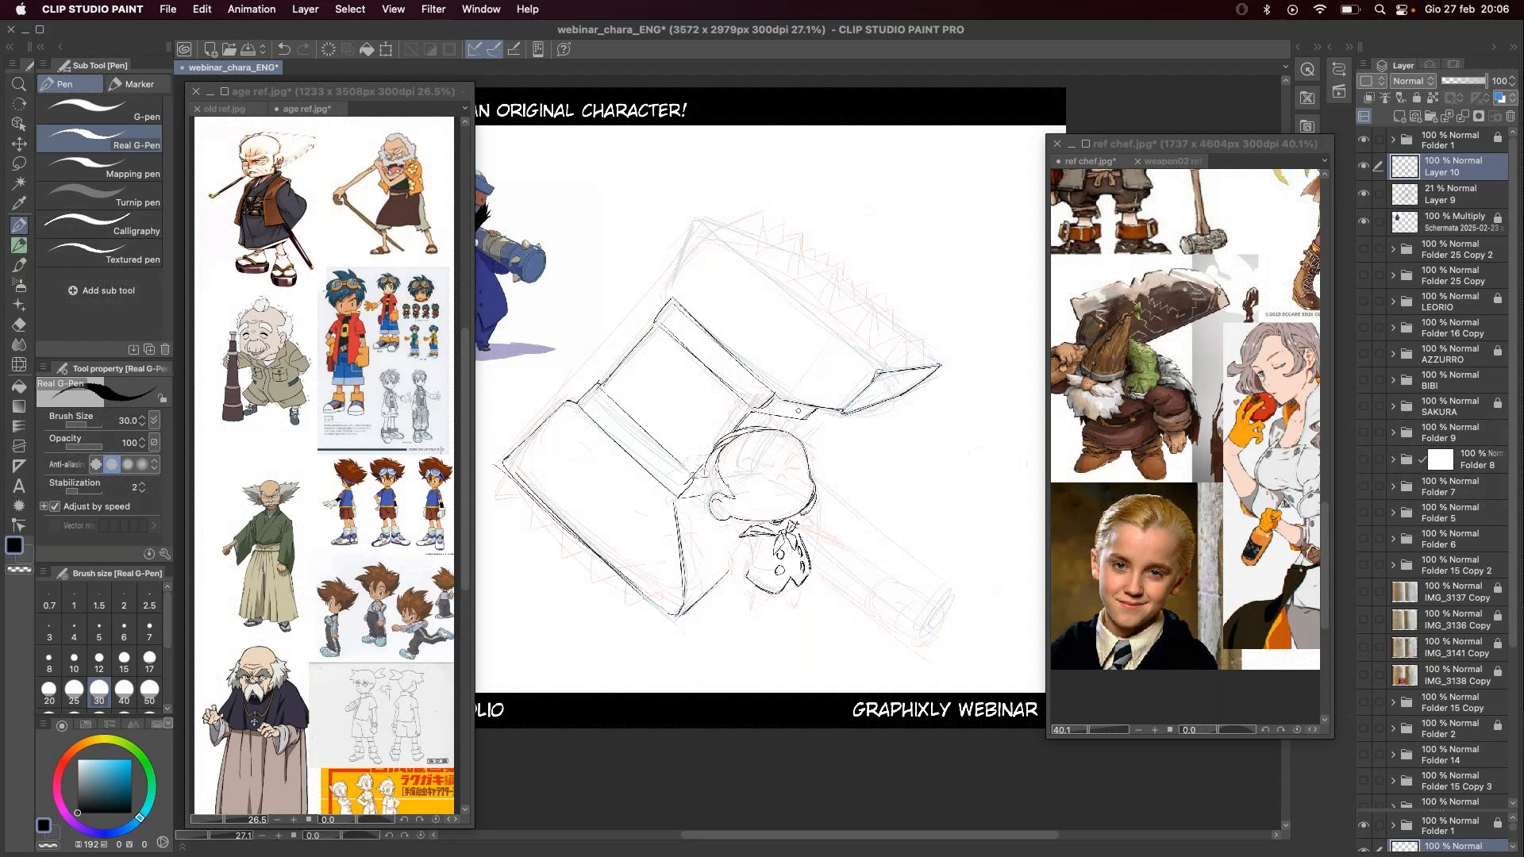
Step: Check the elderly characters in age ref.jpg and draw hair strokes around the character's ear and temple
scroll(865, 556, down, 2)
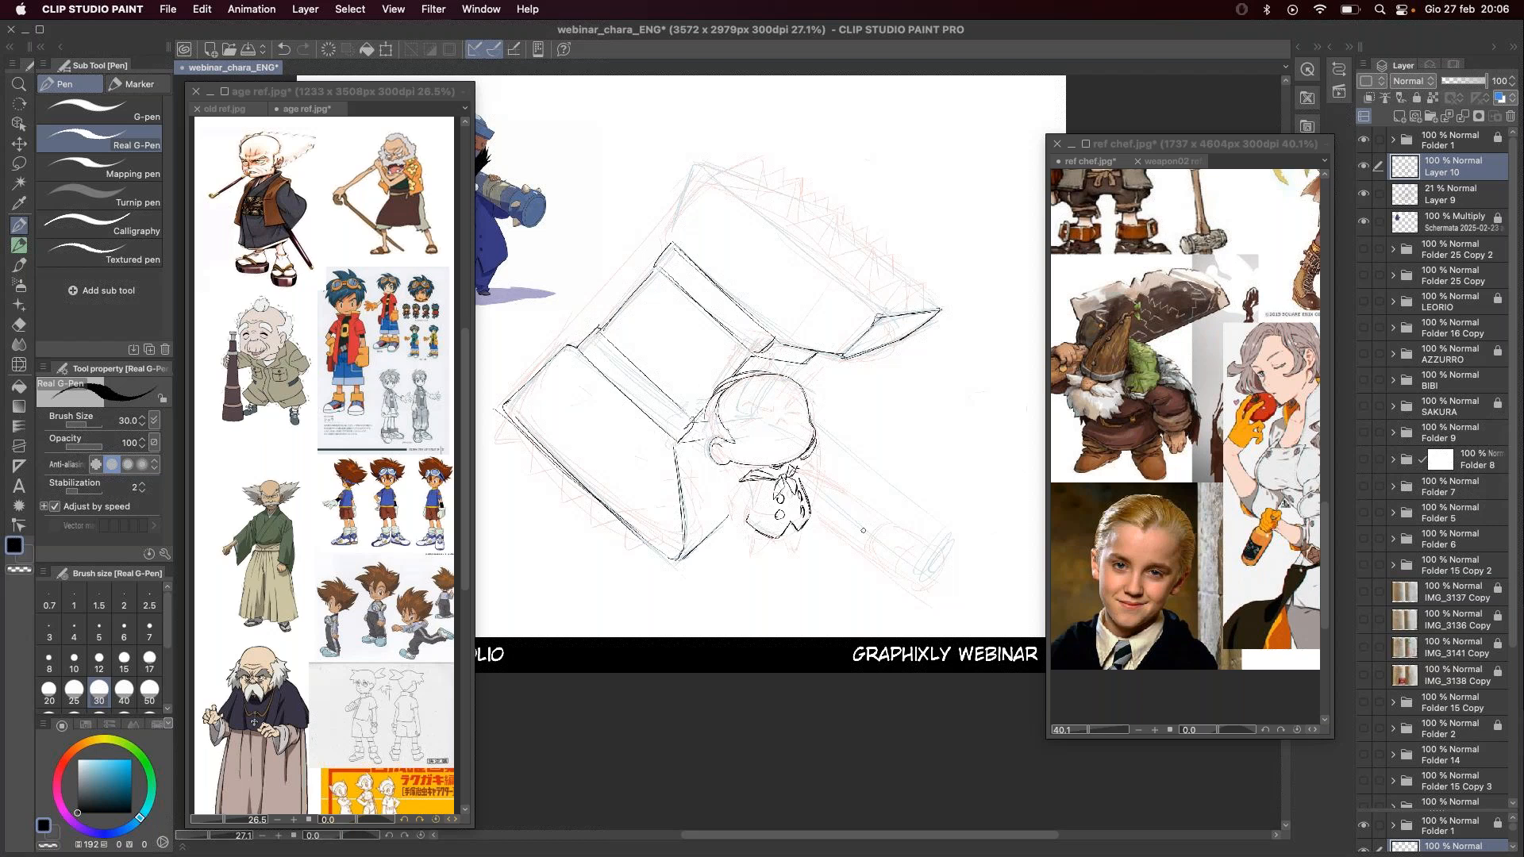
click(468, 459)
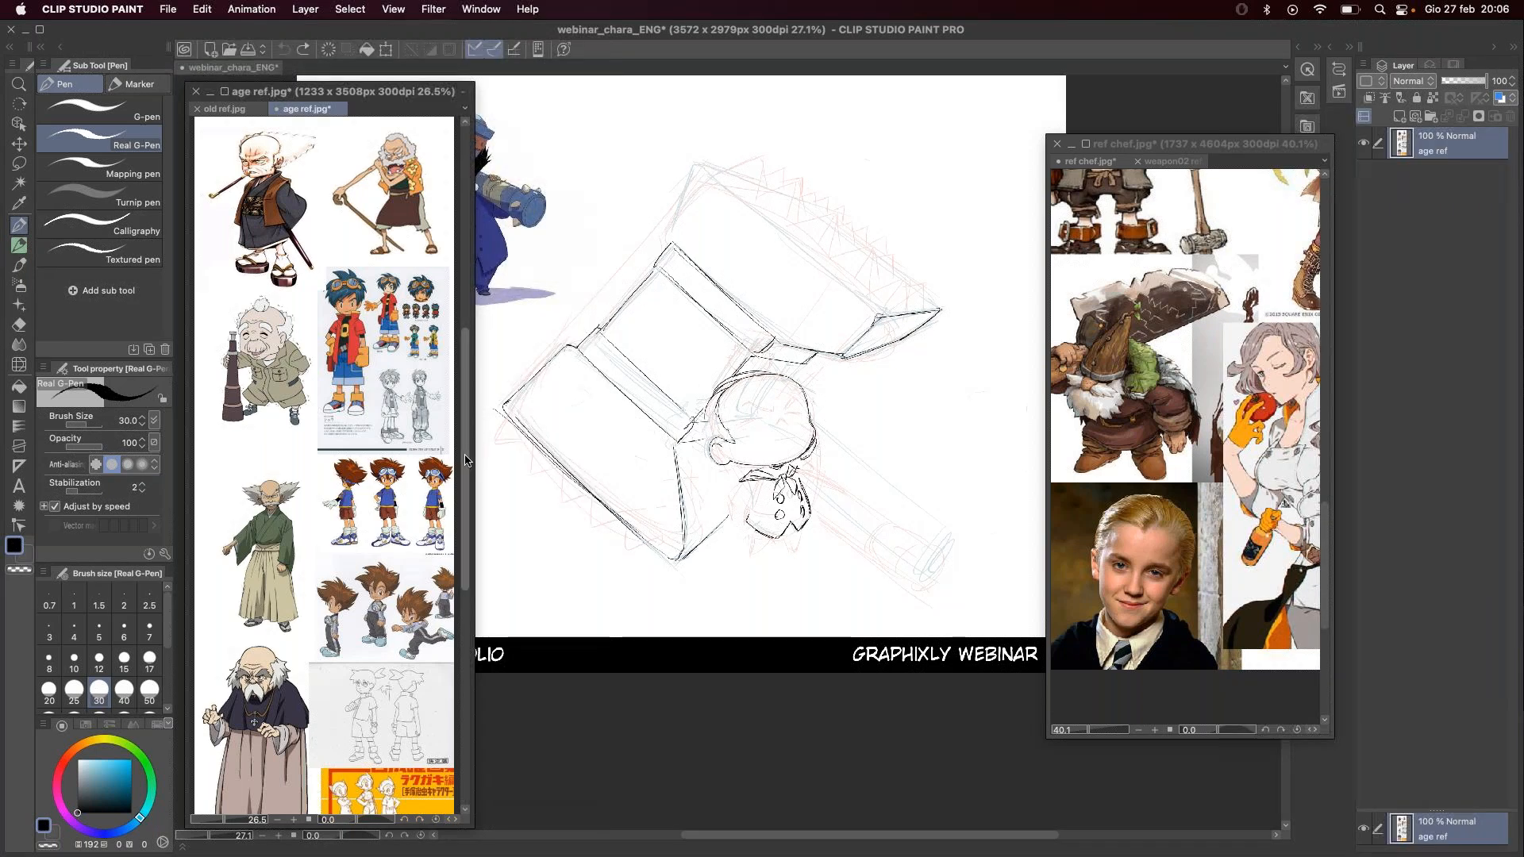
scroll(468, 460, up, 2)
scroll(465, 487, down, 4)
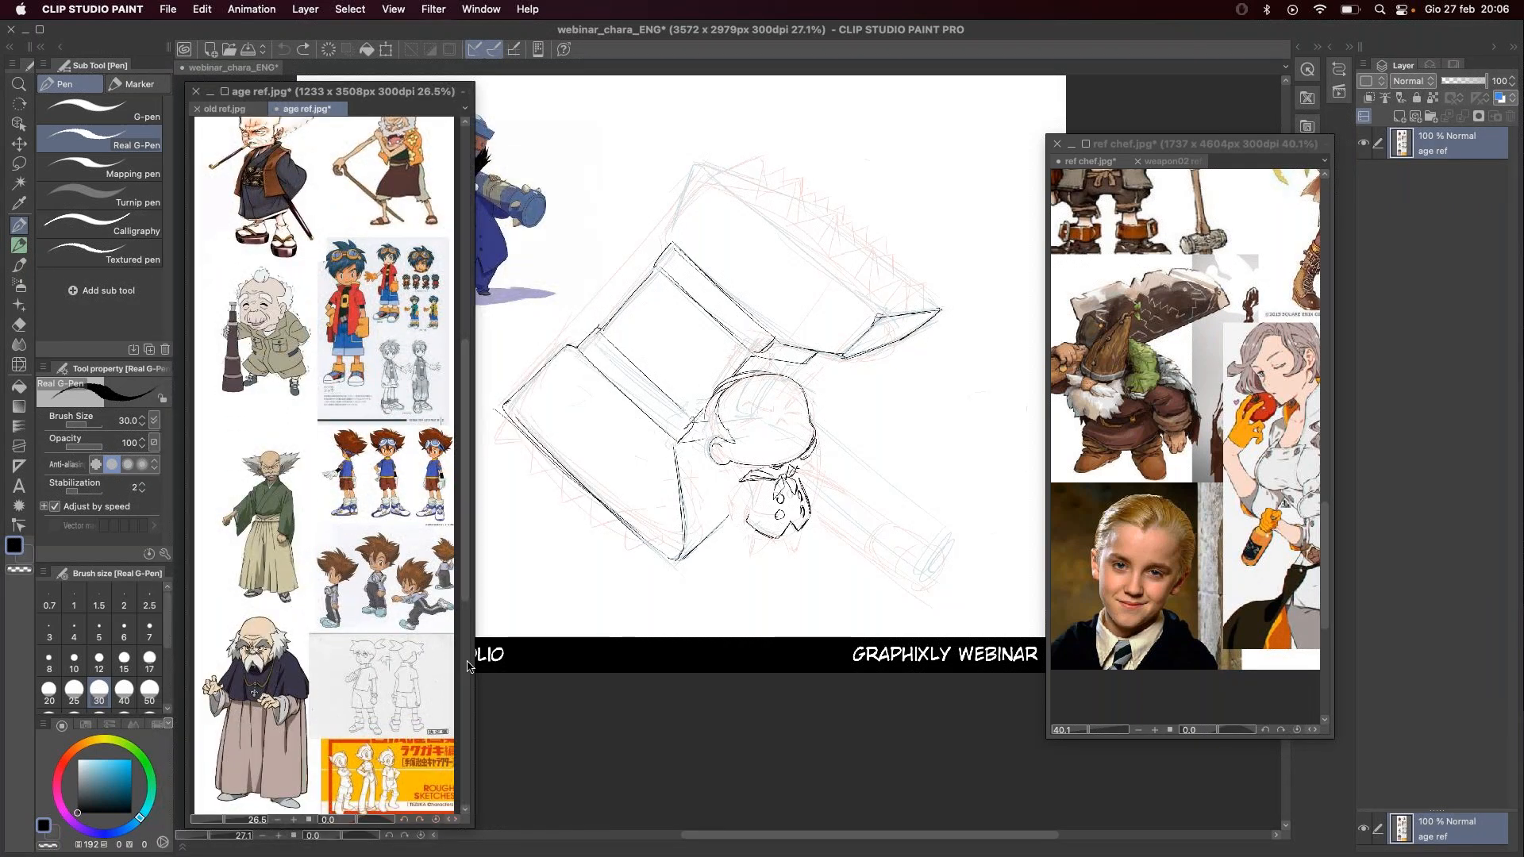
scroll(462, 539, up, 3)
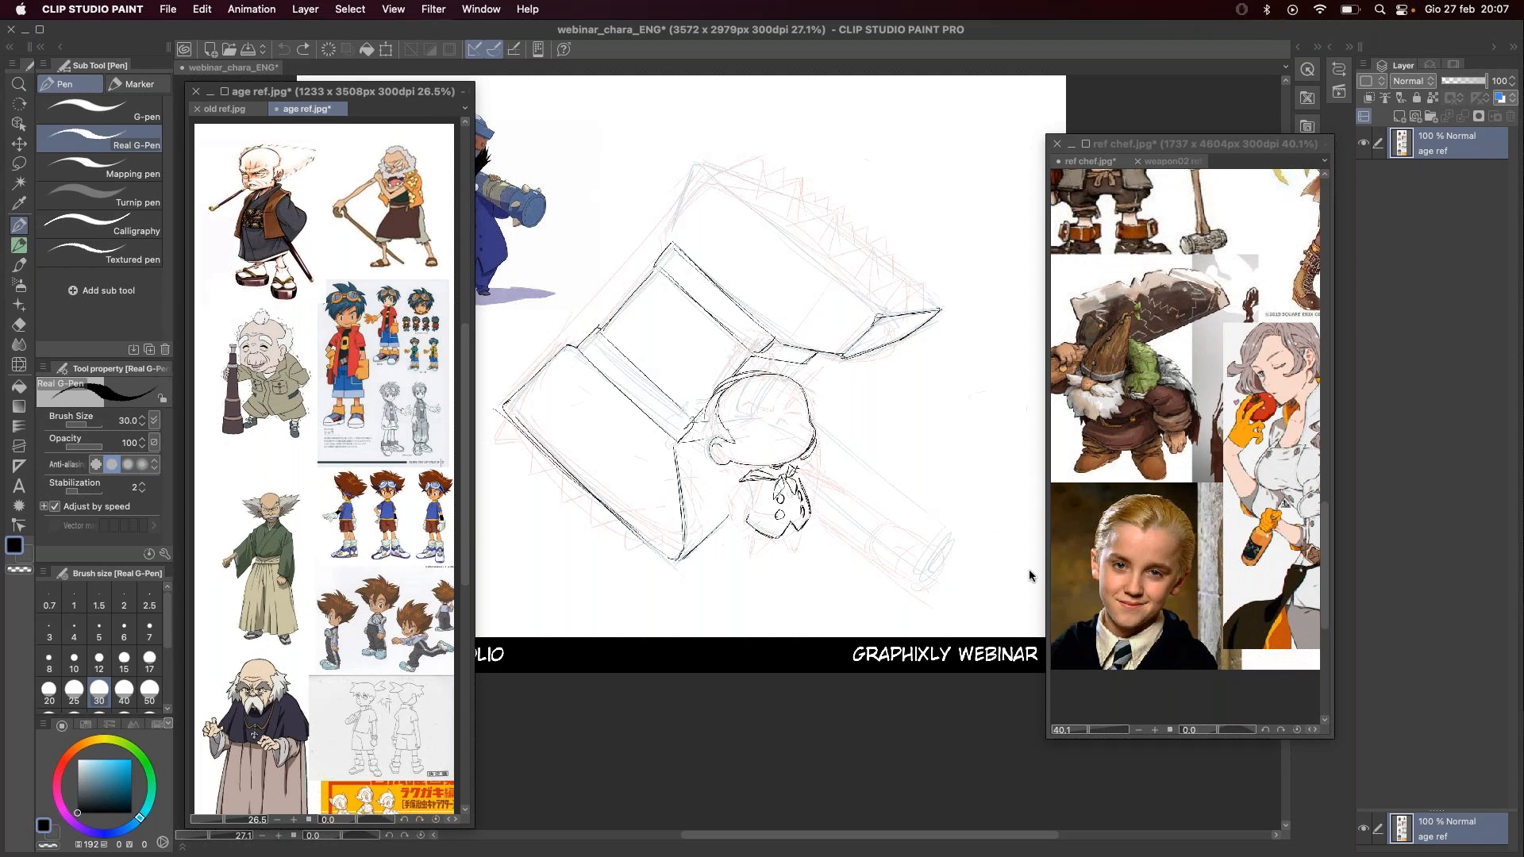
click(703, 425)
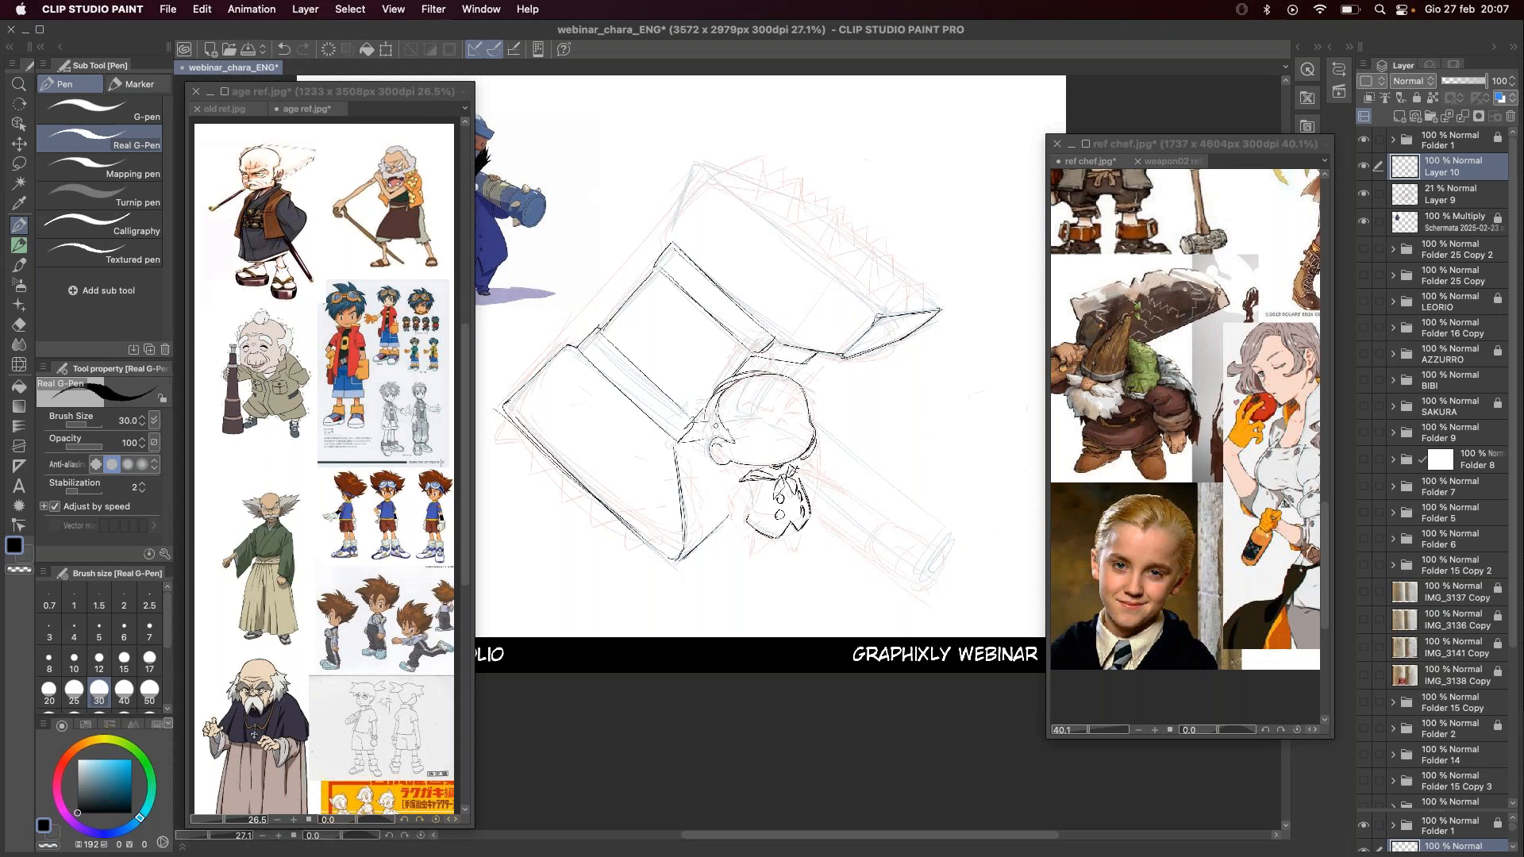
mouse_move(710, 414)
mouse_down()
mouse_move(697, 451)
mouse_move(700, 430)
mouse_up()
mouse_move(749, 382)
mouse_down()
mouse_move(782, 382)
mouse_move(720, 383)
mouse_move(701, 423)
mouse_up()
Step: Extend the hair outline over the top and side of the character's head, undoing unwanted strokes
drag(764, 379, 799, 383)
key(super+z)
key(super+z)
key(super+z)
mouse_move(776, 373)
mouse_down()
mouse_move(800, 388)
mouse_move(776, 378)
mouse_move(789, 377)
mouse_up()
key(super+z)
key(super+z)
drag(715, 386, 703, 412)
drag(533, 438, 553, 459)
Step: Draw the character's facial features with slanted brows and a squinting eye
mouse_move(744, 426)
mouse_down()
mouse_move(801, 400)
mouse_move(789, 417)
mouse_move(743, 407)
mouse_move(765, 413)
mouse_move(799, 401)
mouse_up()
drag(781, 421, 796, 434)
key(super+z)
drag(780, 435, 801, 435)
Step: Ink the side and long striking edge of the hammer's upper head block, undoing inaccurate strokes
mouse_move(673, 241)
mouse_down()
mouse_move(679, 202)
mouse_move(670, 237)
mouse_move(709, 164)
mouse_move(666, 235)
mouse_up()
key(super+z)
key(super+z)
drag(710, 165, 915, 305)
key(super+z)
drag(712, 166, 881, 300)
key(super+z)
mouse_move(711, 167)
mouse_down()
mouse_move(871, 318)
mouse_move(845, 280)
mouse_move(887, 314)
mouse_up()
key(super+z)
mouse_move(830, 266)
mouse_down()
mouse_move(884, 311)
mouse_move(946, 306)
mouse_move(873, 324)
mouse_move(941, 305)
mouse_up()
key(super+z)
Step: Strengthen the inner side and corners of the hammer's lower head block
drag(679, 467, 687, 555)
mouse_move(551, 357)
mouse_down()
mouse_move(500, 405)
mouse_move(566, 339)
mouse_up()
drag(678, 559, 724, 516)
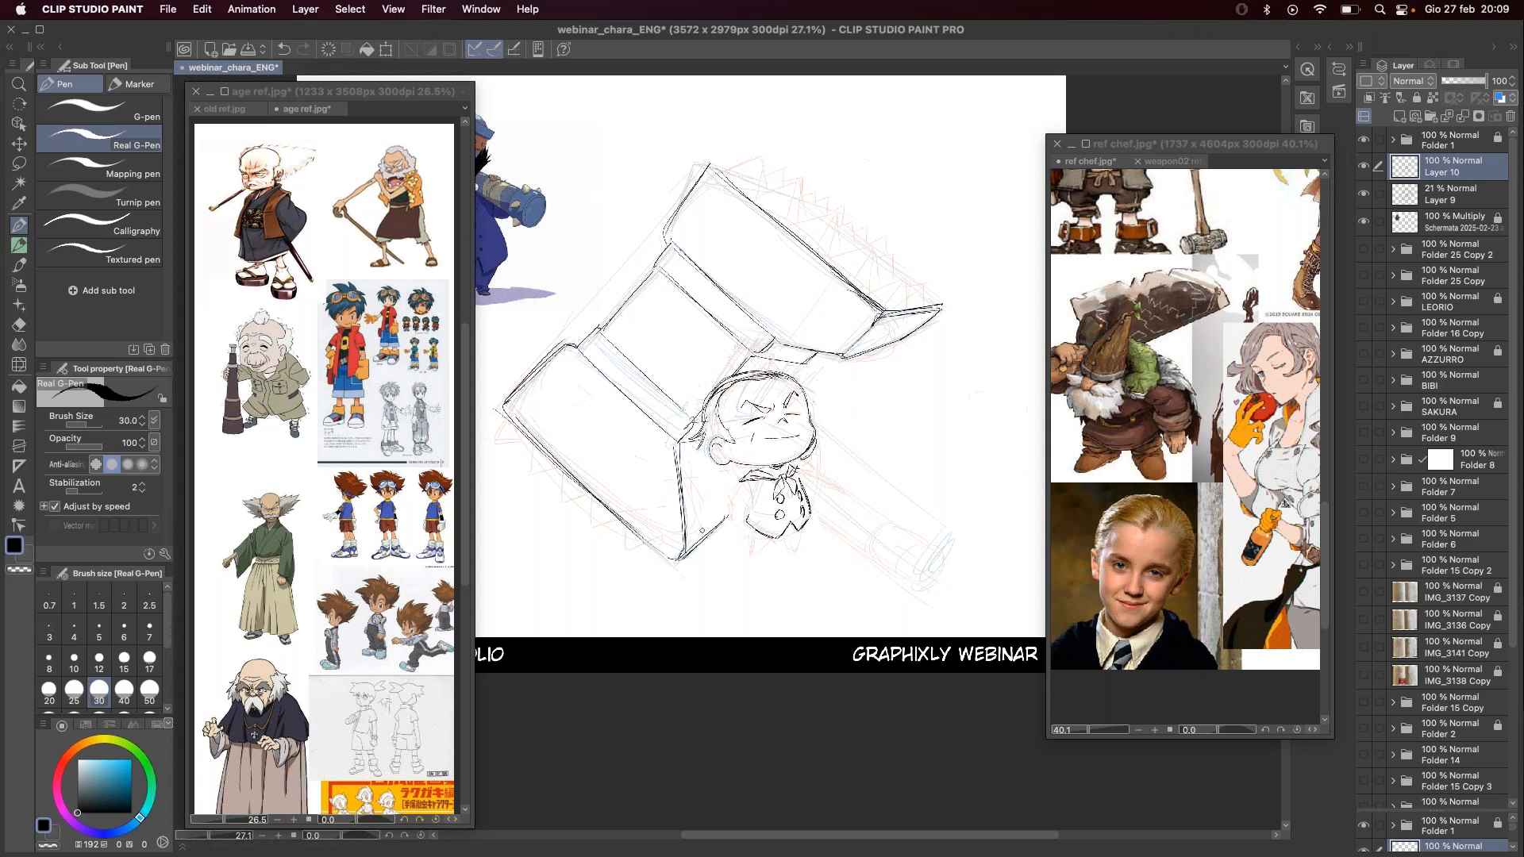